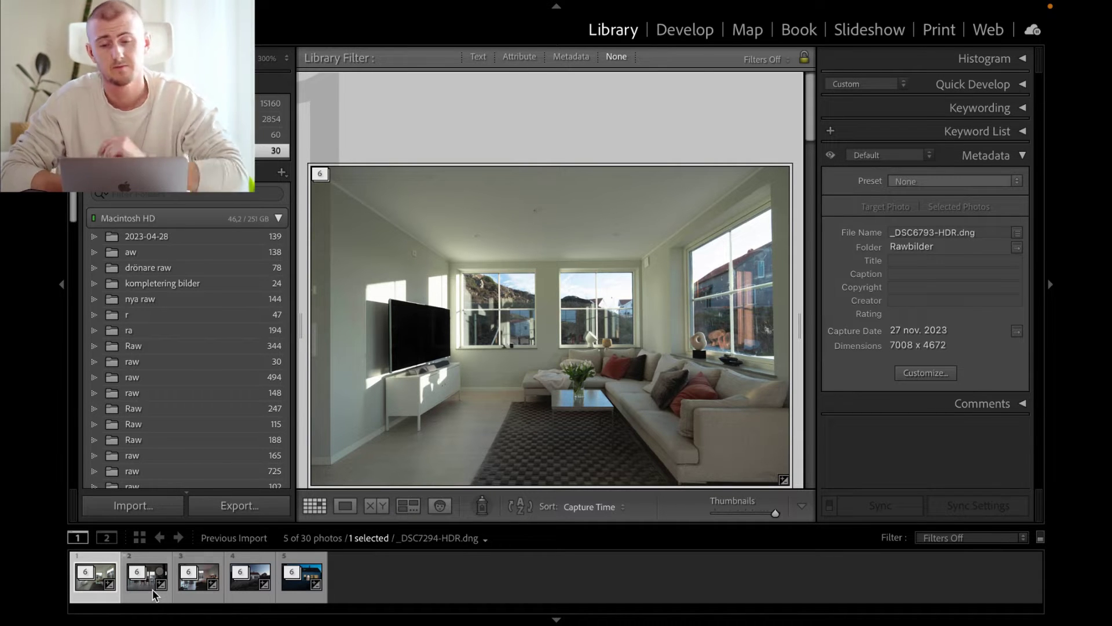
Open the merged living room photo _DSC6793-HDR.dng in the Develop module.
click(674, 33)
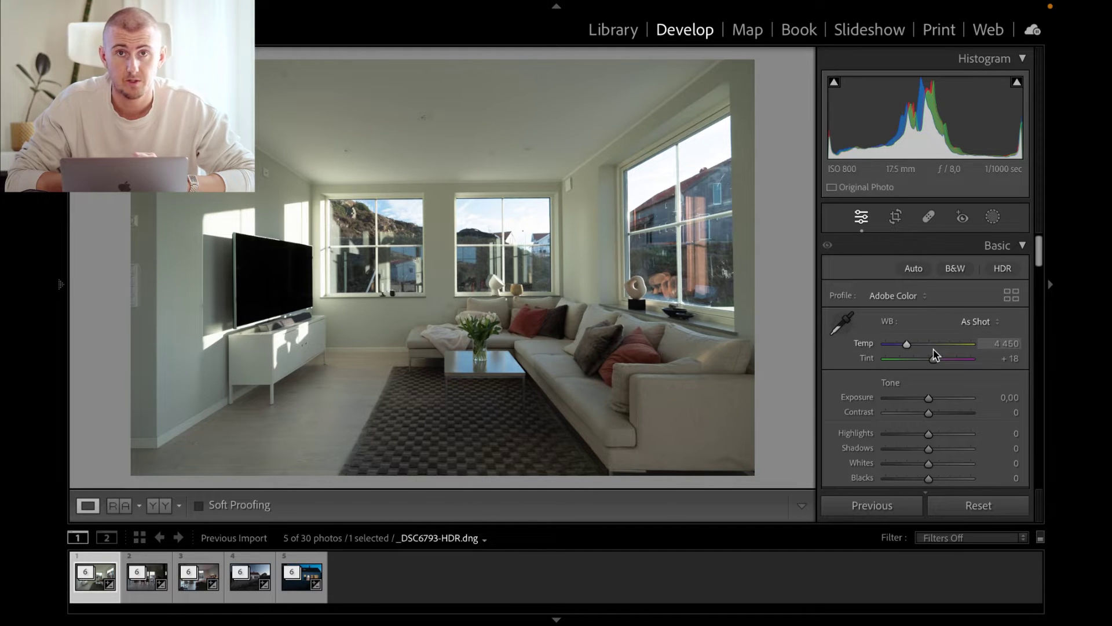
Enable HDR editing for the living room photo, with a 4-stop HDR limit.
click(1009, 271)
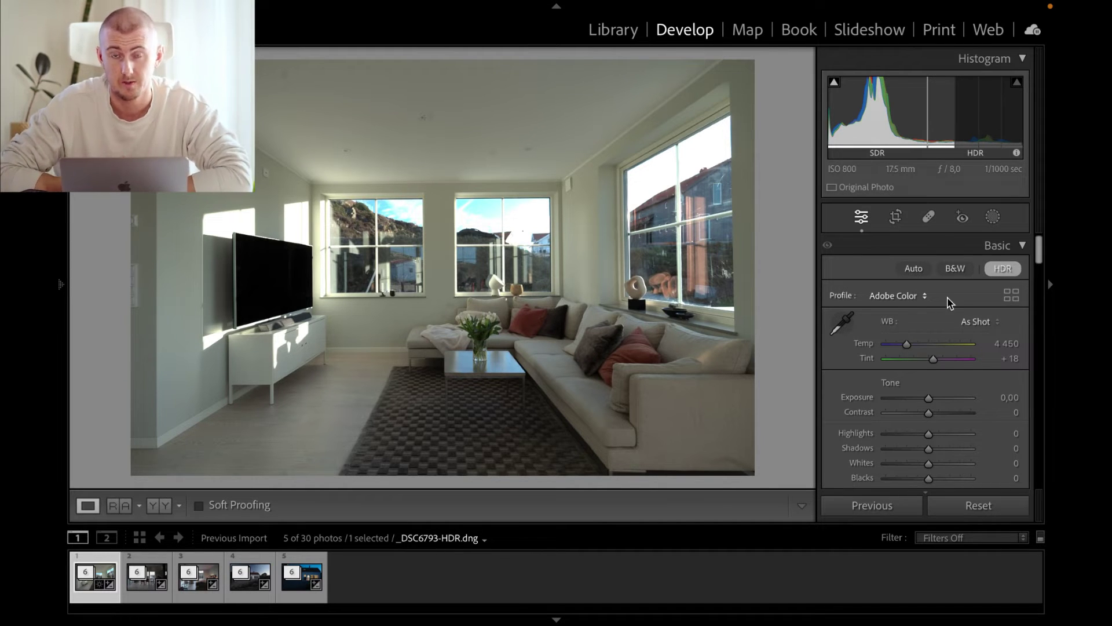
scroll(947, 298, down, 5)
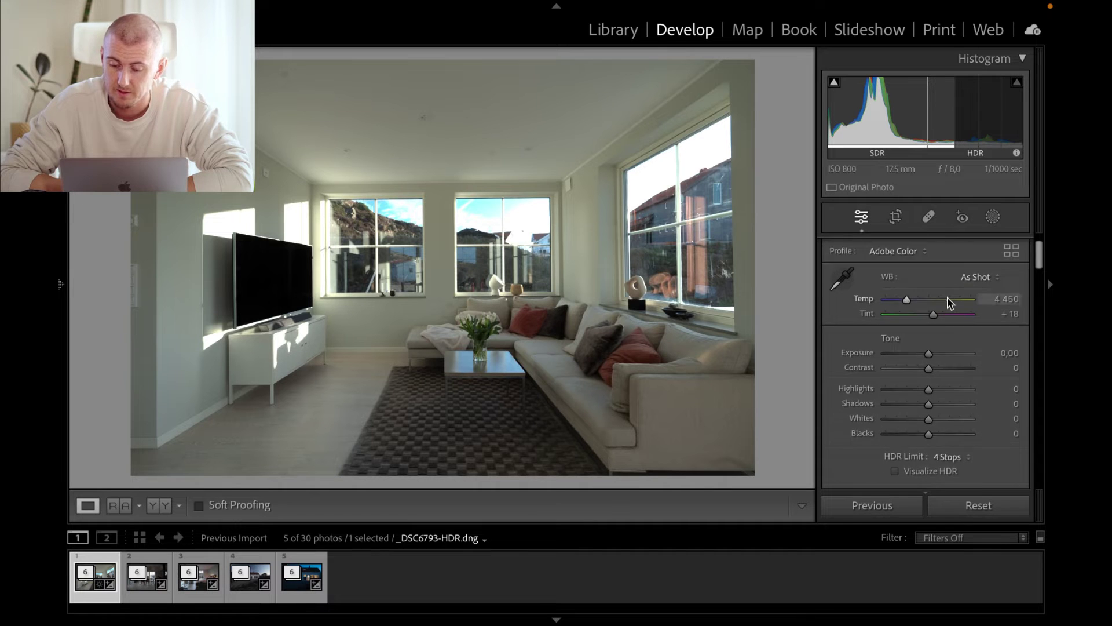
scroll(949, 301, down, 4)
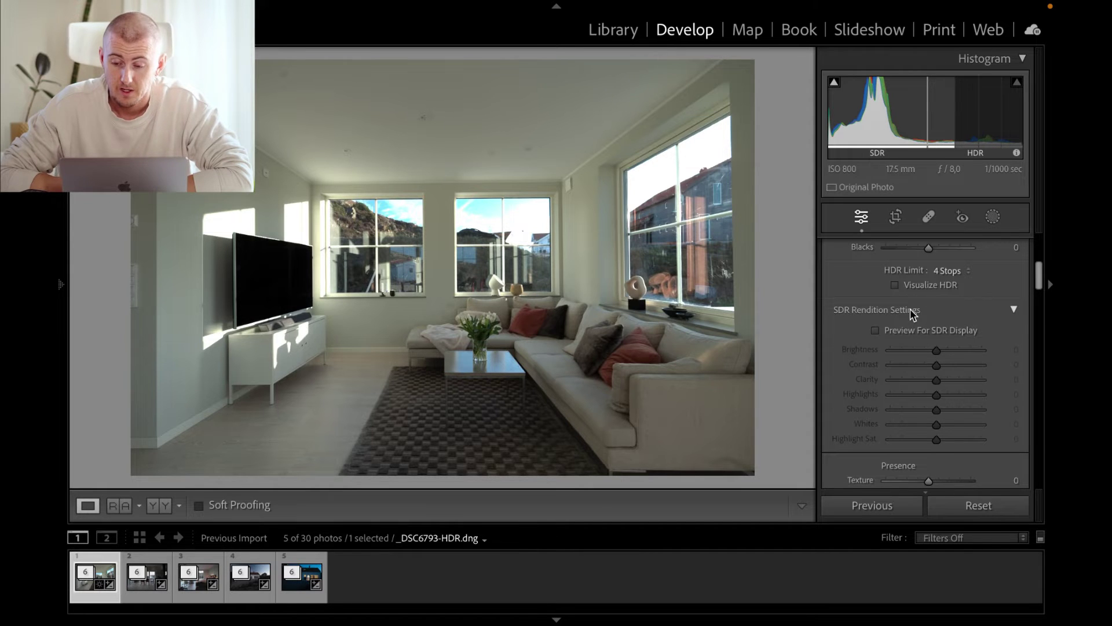
Turn on Preview for SDR Display and raise SDR Brightness to +100.
click(875, 331)
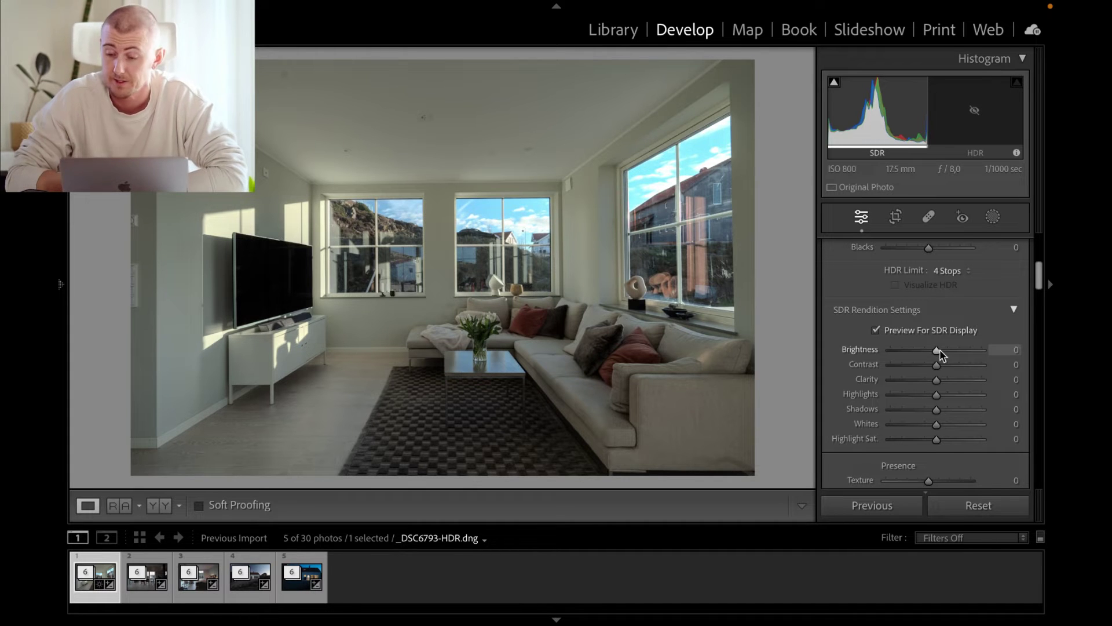
drag(936, 353, 981, 342)
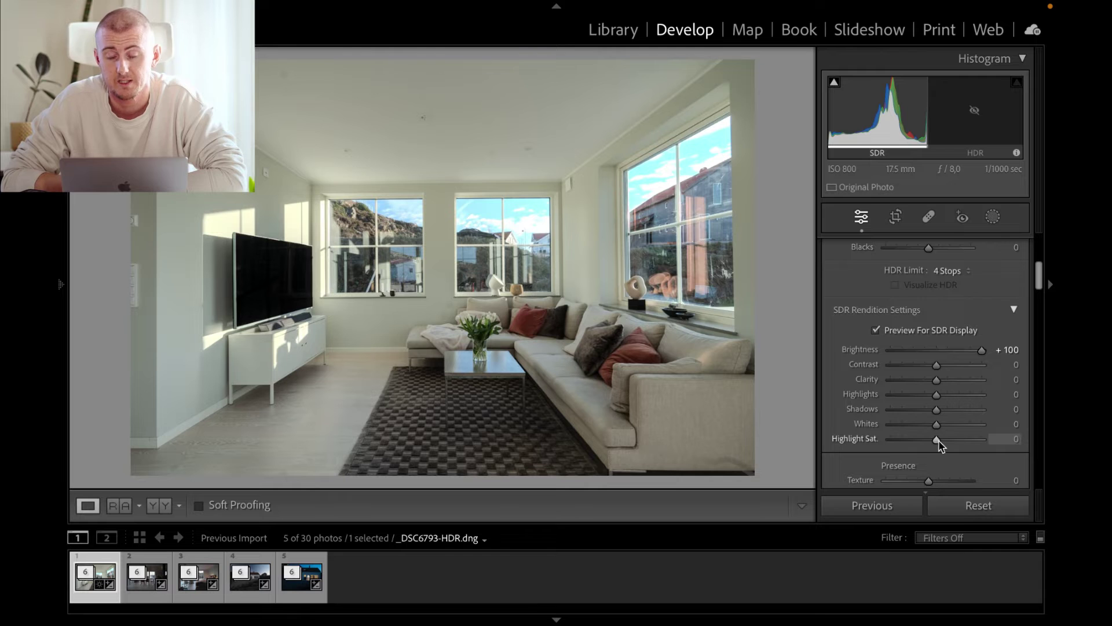
Set the SDR rendition's Highlight Saturation to -100.
drag(938, 441, 871, 445)
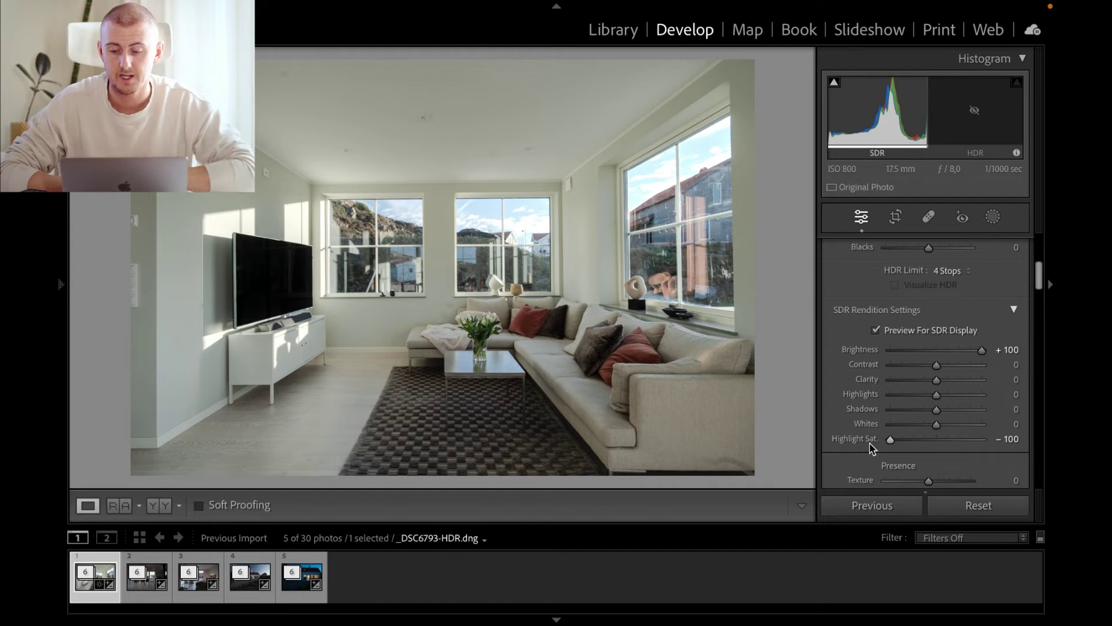
drag(892, 440, 1001, 438)
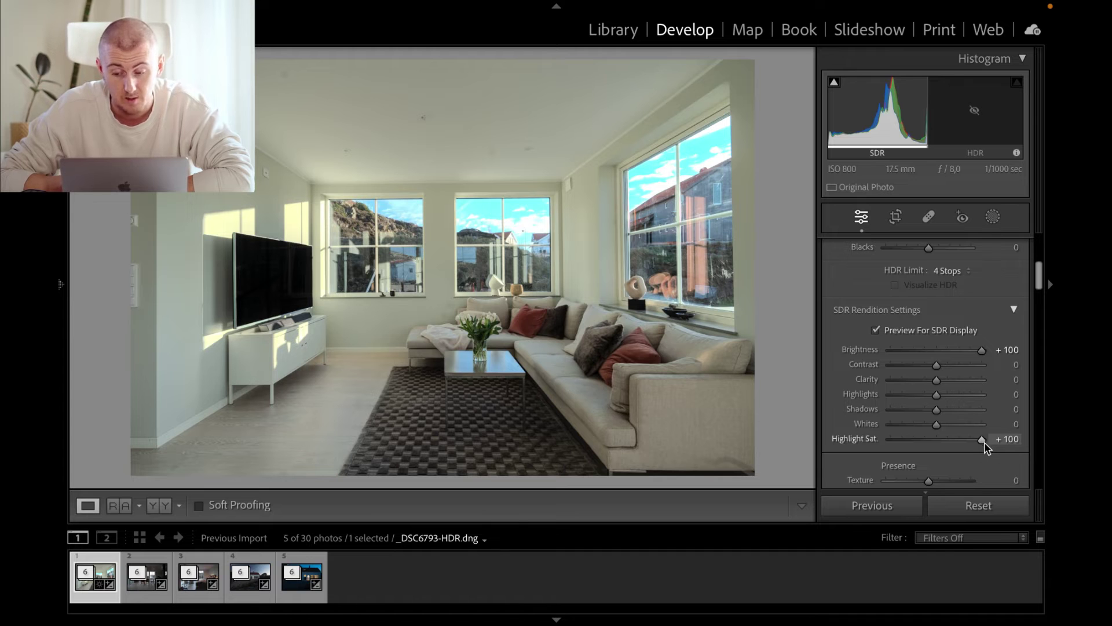
drag(984, 442, 933, 449)
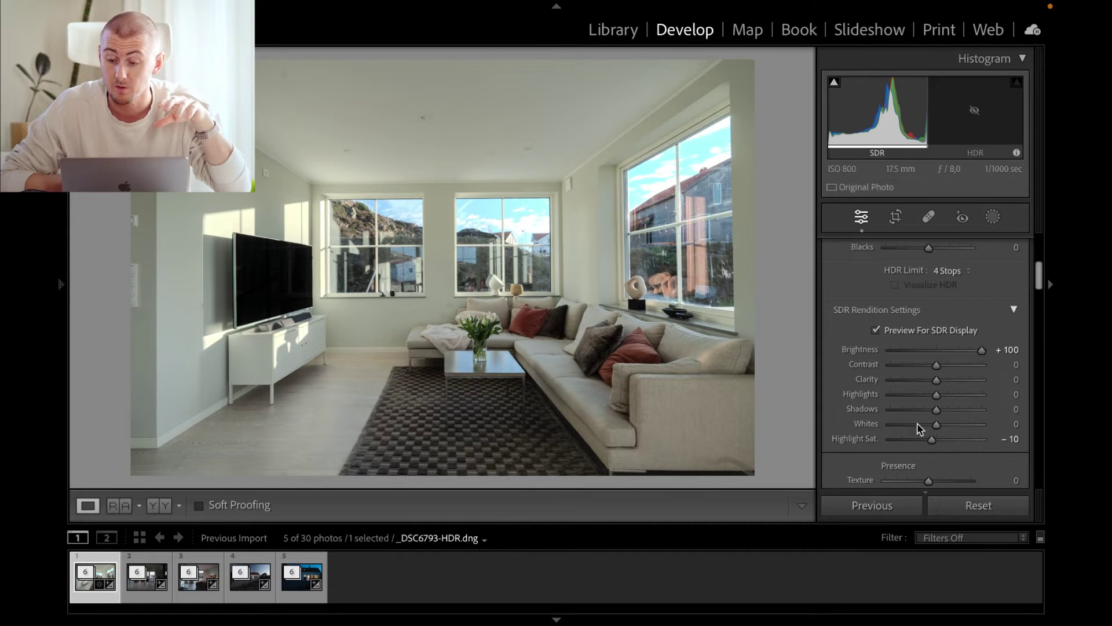
drag(932, 440, 887, 440)
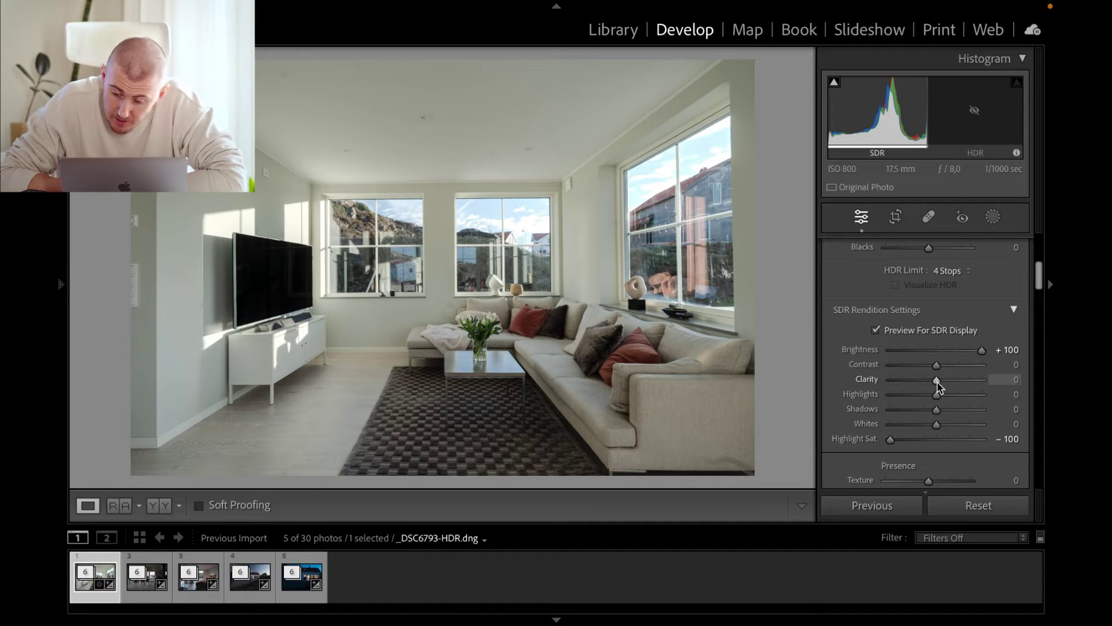
Give the SDR rendition Clarity +6 and Shadows +60.
drag(939, 383, 939, 370)
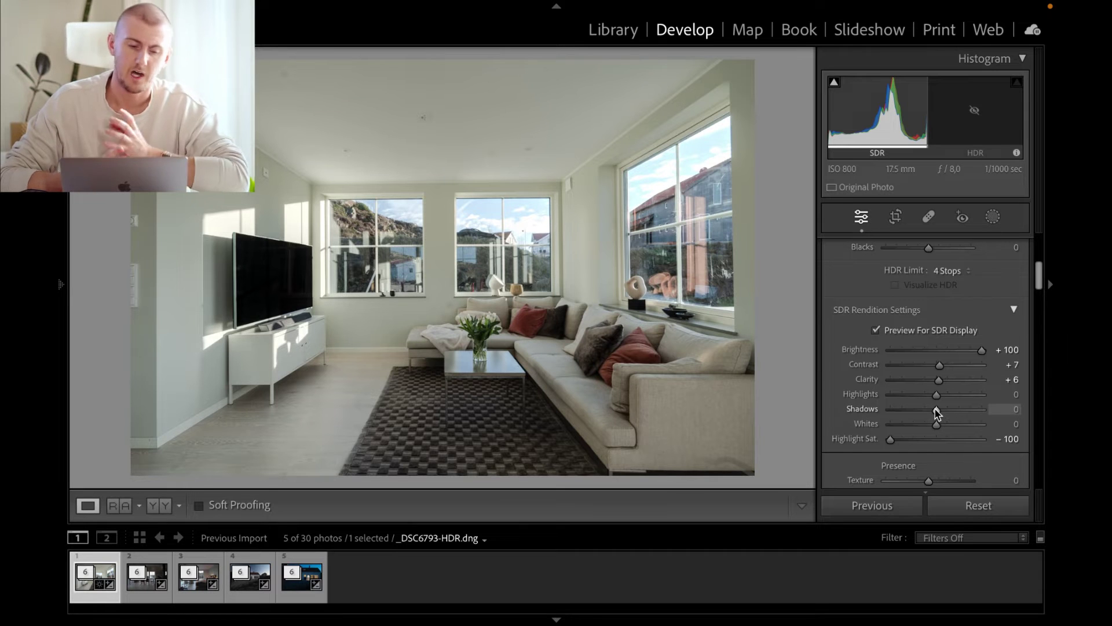
drag(936, 411, 1008, 410)
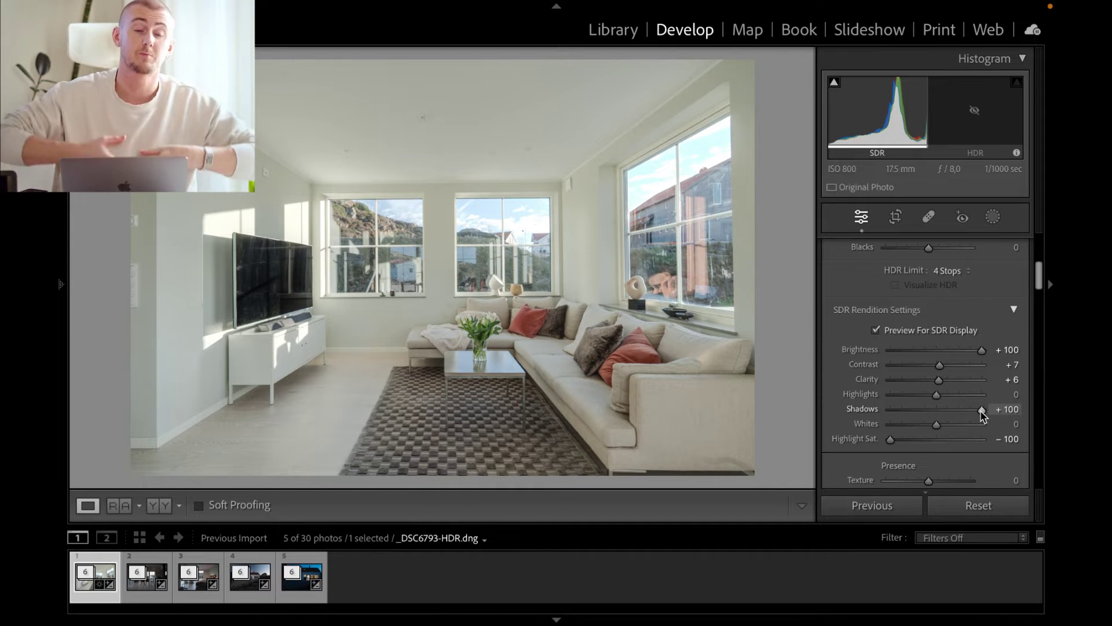
mouse_move(981, 409)
mouse_down()
mouse_move(941, 410)
mouse_move(962, 412)
mouse_up()
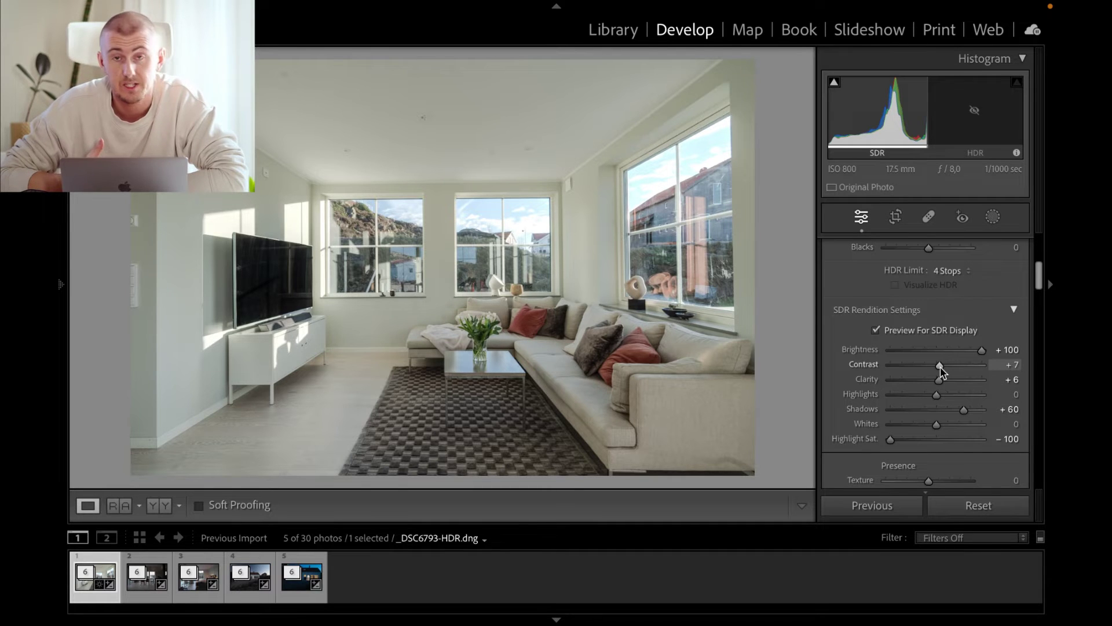
Set SDR Contrast to +27 and lift SDR Highlights to about +63.
mouse_move(940, 368)
mouse_down()
mouse_move(967, 367)
mouse_move(917, 367)
mouse_move(950, 367)
mouse_up()
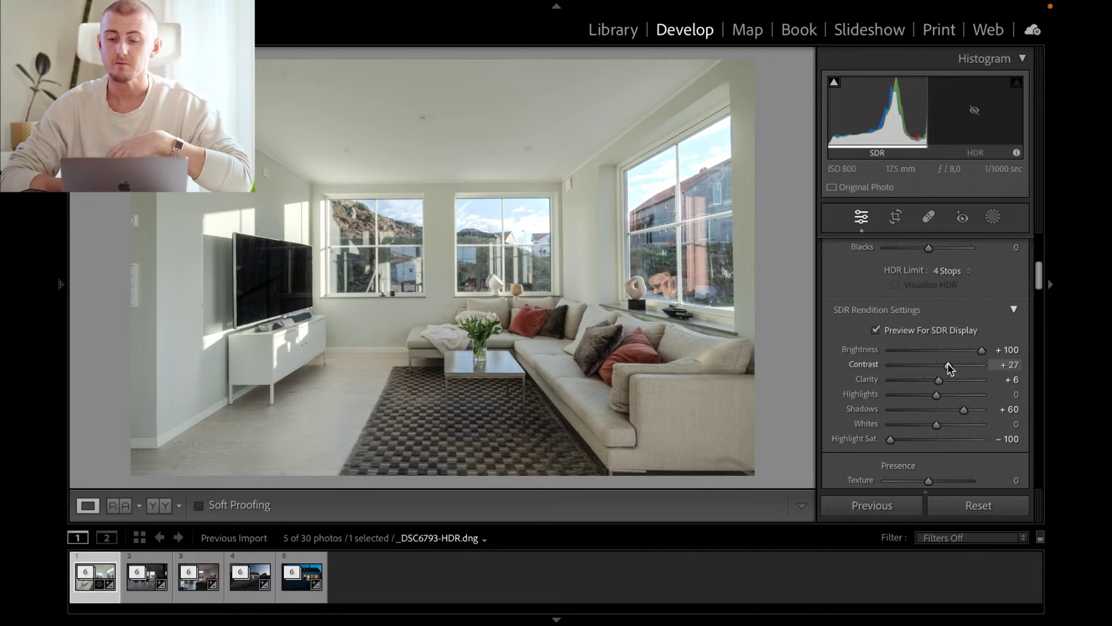
drag(936, 396, 895, 402)
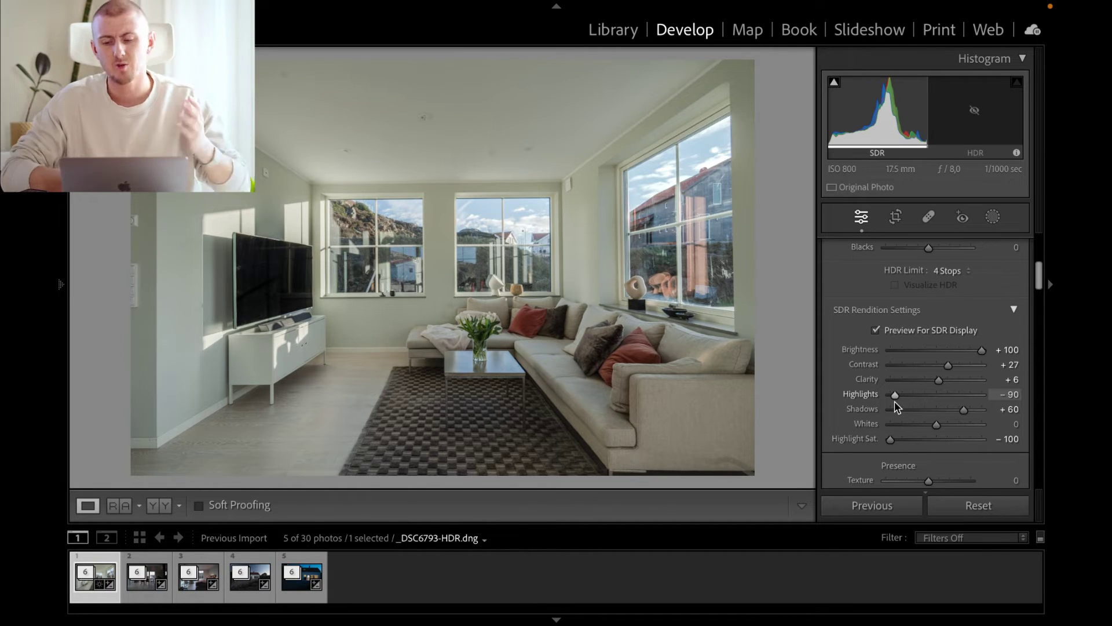
drag(895, 401, 954, 398)
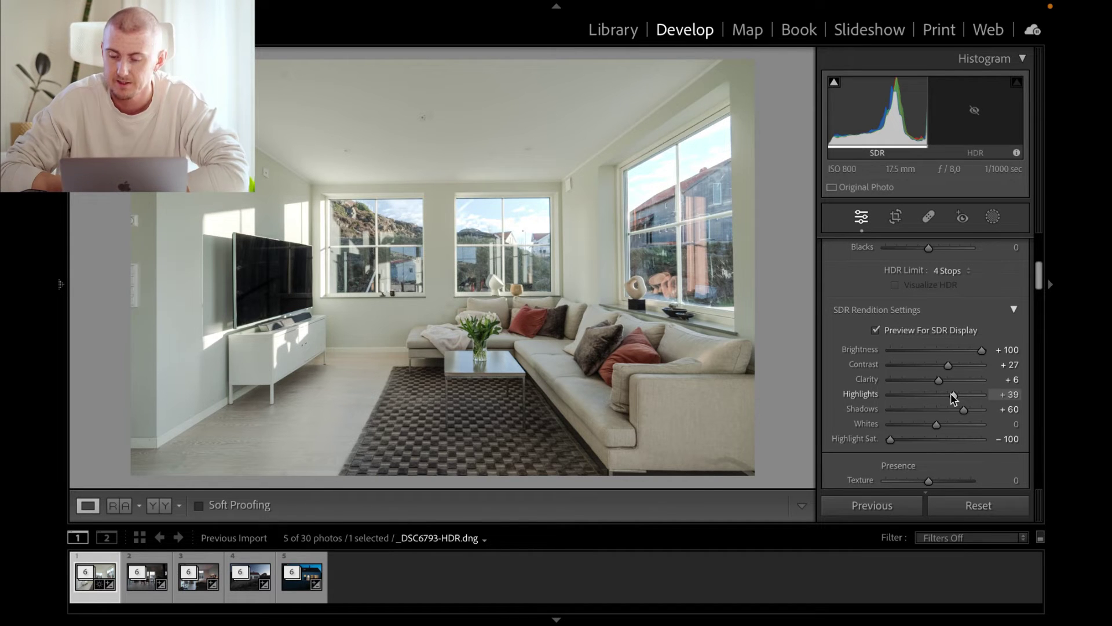
drag(951, 392, 966, 395)
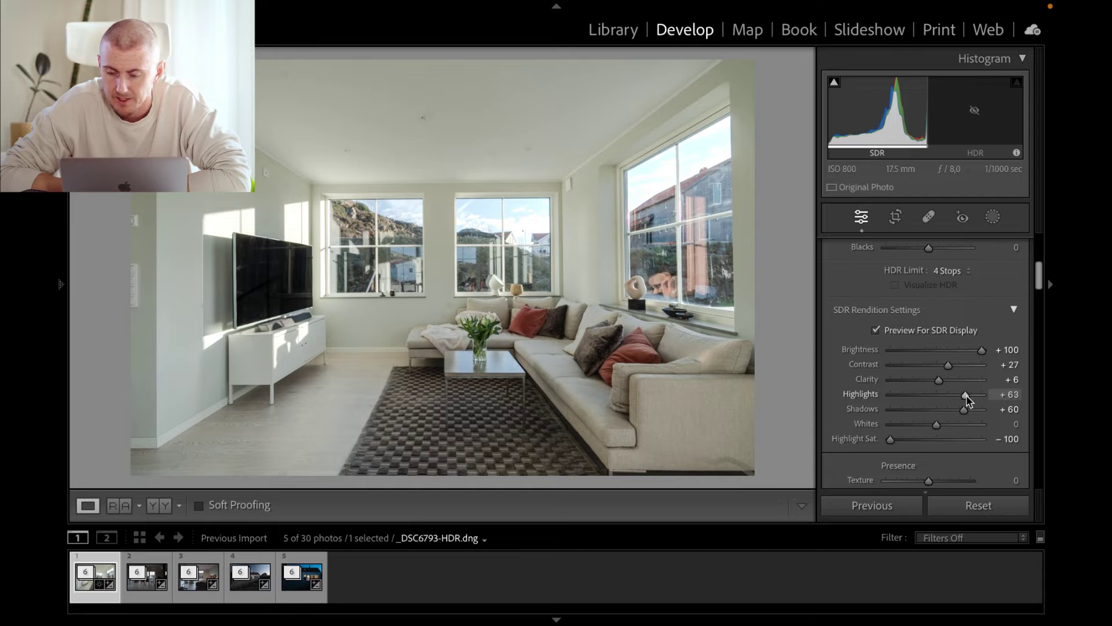
scroll(943, 370, up, 10)
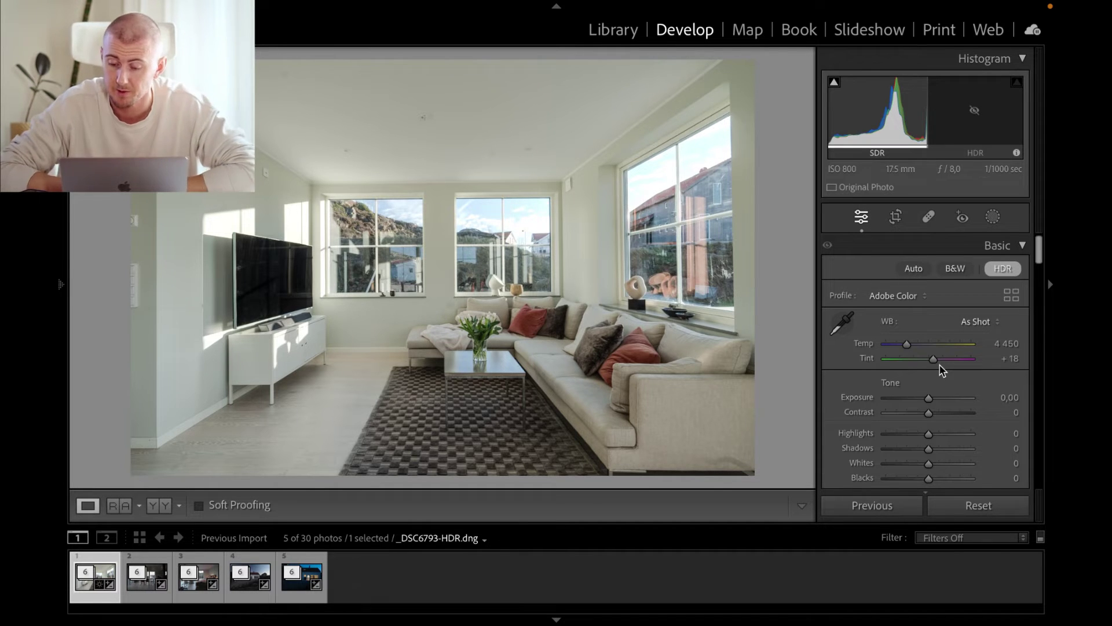
Raise Exposure to +0,70 and pull Highlights down to -70.
click(928, 399)
drag(929, 400, 932, 401)
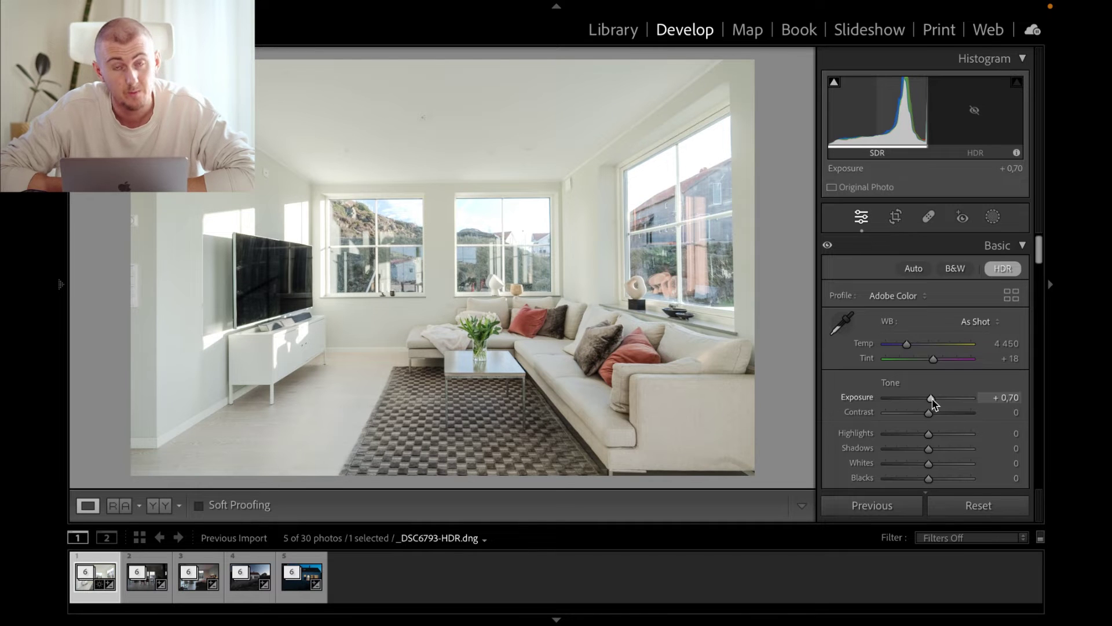
scroll(931, 406, down, 3)
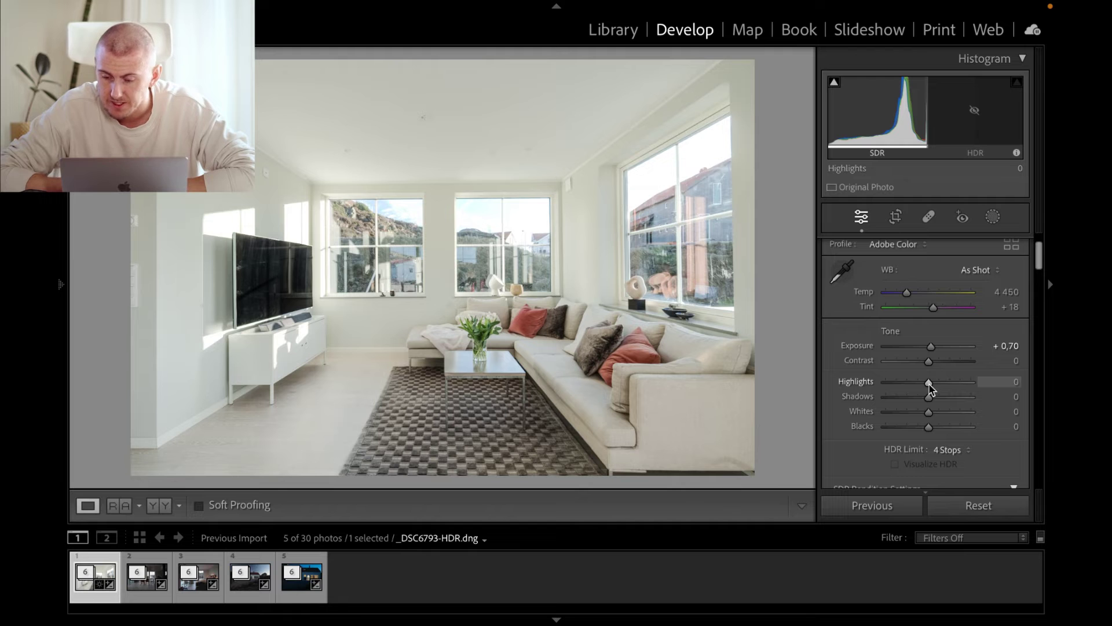
drag(929, 388, 860, 396)
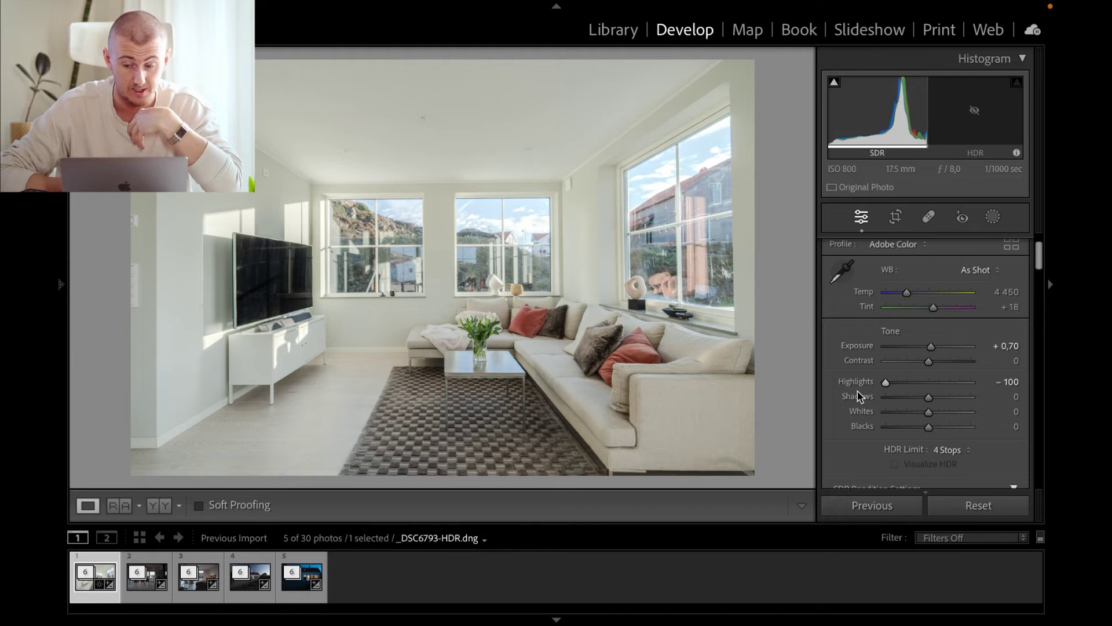
drag(885, 383, 920, 387)
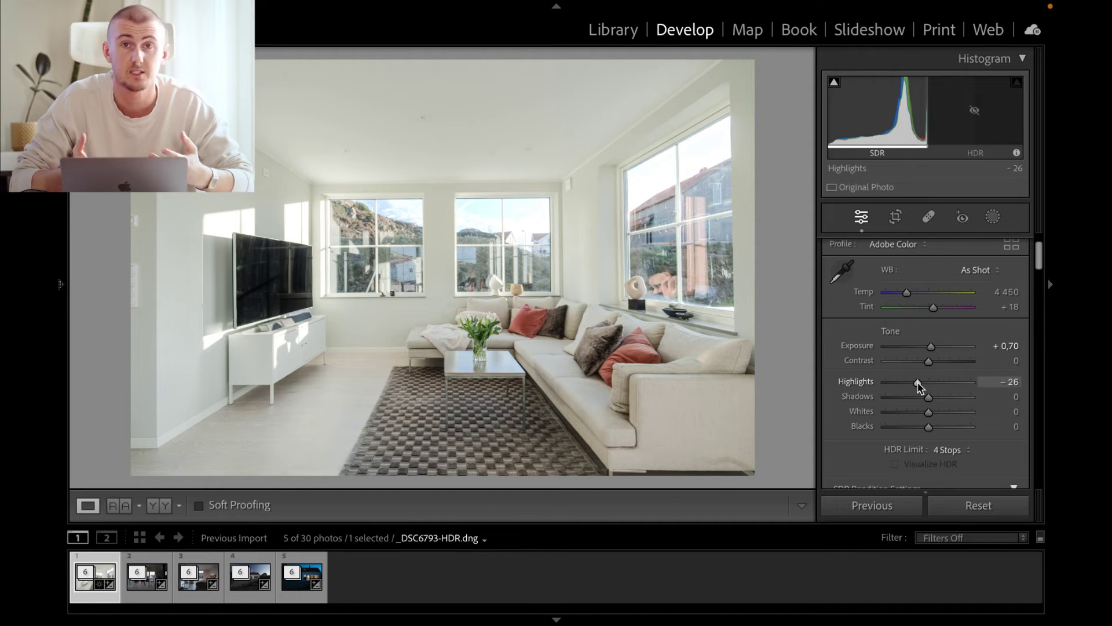
drag(918, 387, 919, 387)
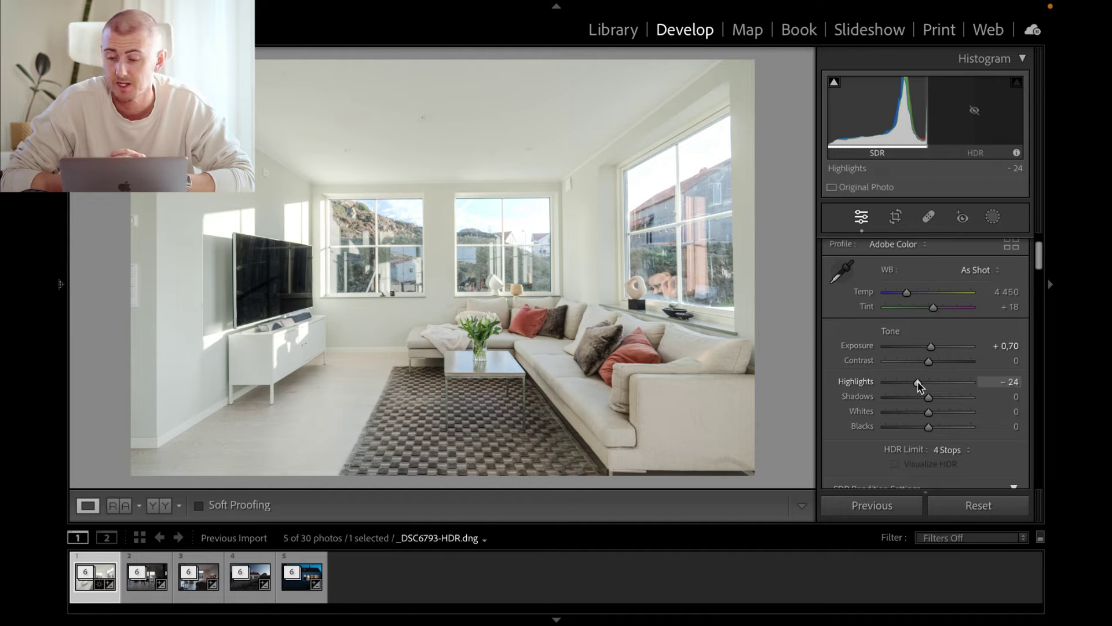
mouse_move(919, 386)
mouse_down()
mouse_move(929, 387)
mouse_move(899, 387)
mouse_up()
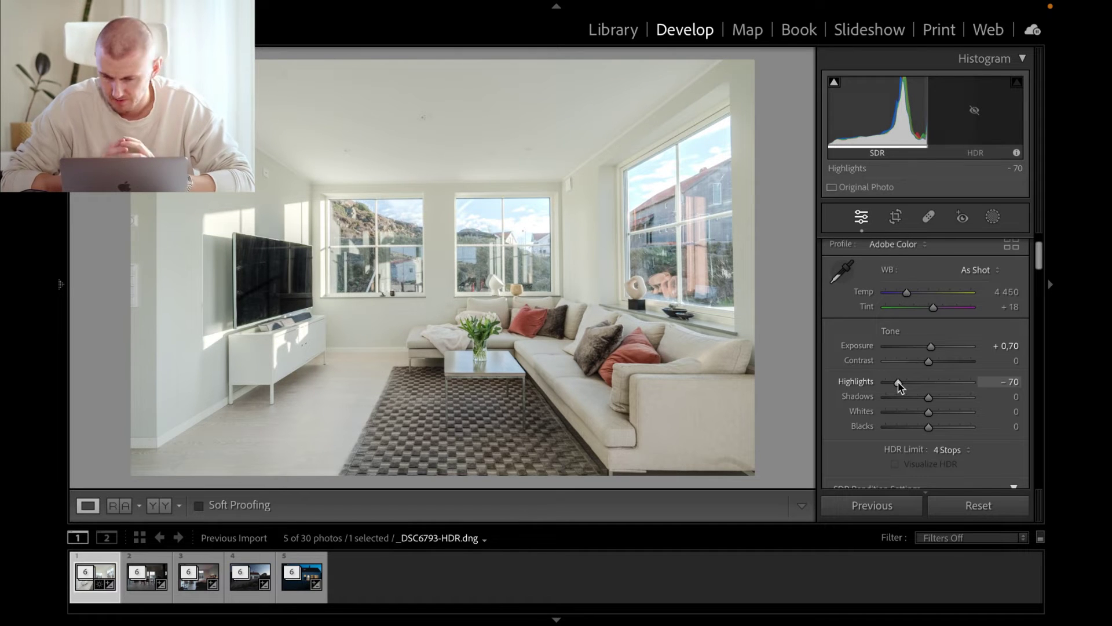
Deepen the Blacks to -50.
scroll(925, 376, down, 1)
scroll(925, 376, down, 1)
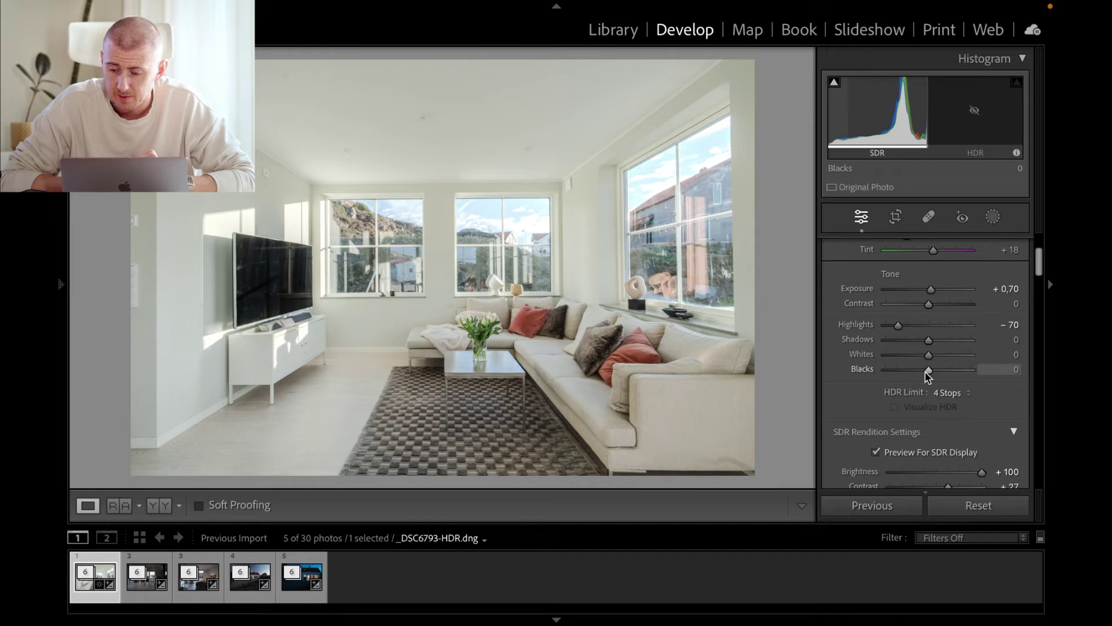
drag(929, 371, 907, 372)
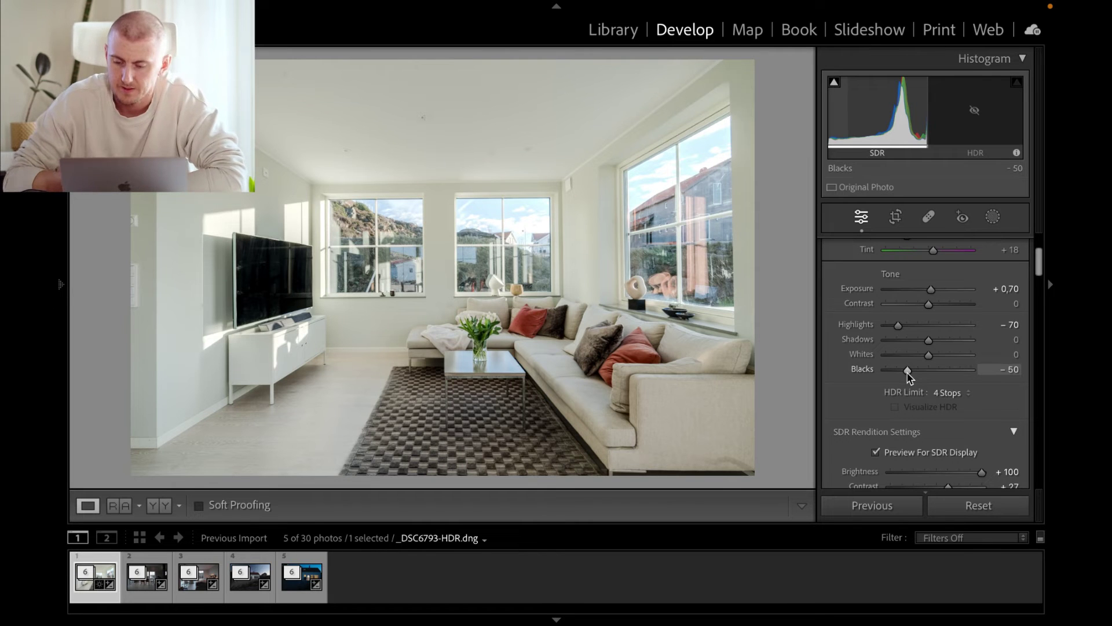
scroll(909, 379, down, 4)
scroll(910, 384, down, 15)
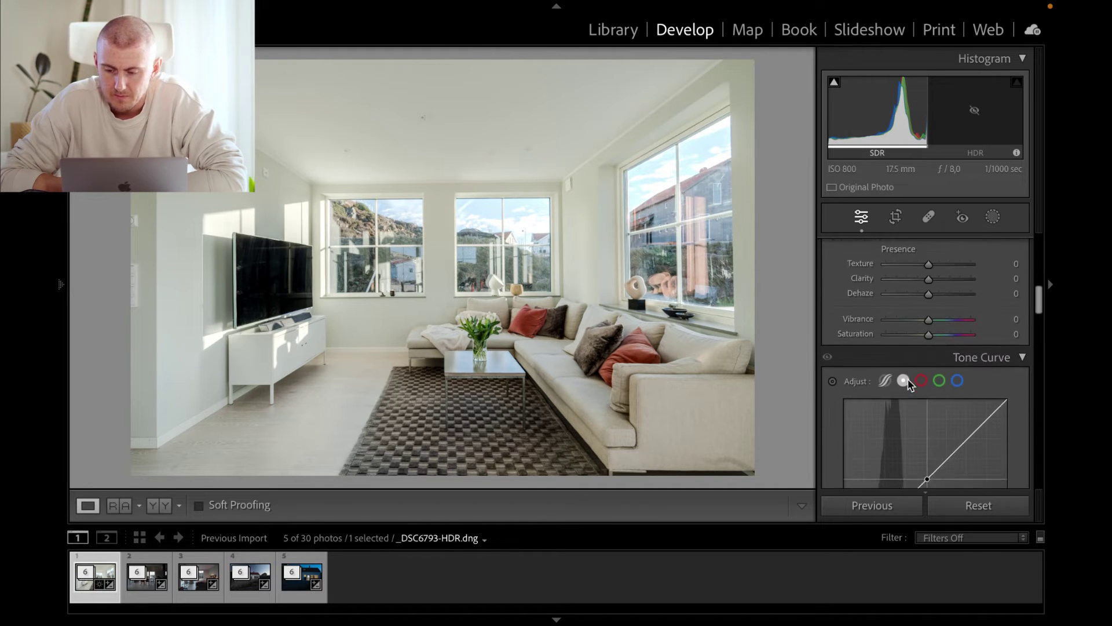
scroll(908, 384, down, 8)
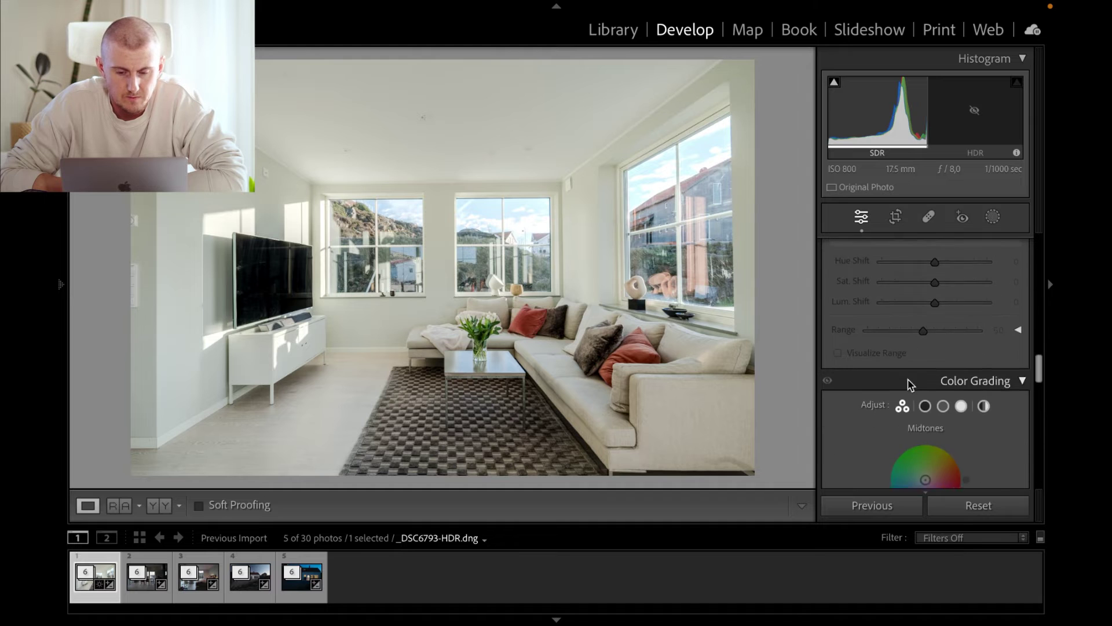
scroll(908, 384, up, 12)
scroll(908, 384, up, 10)
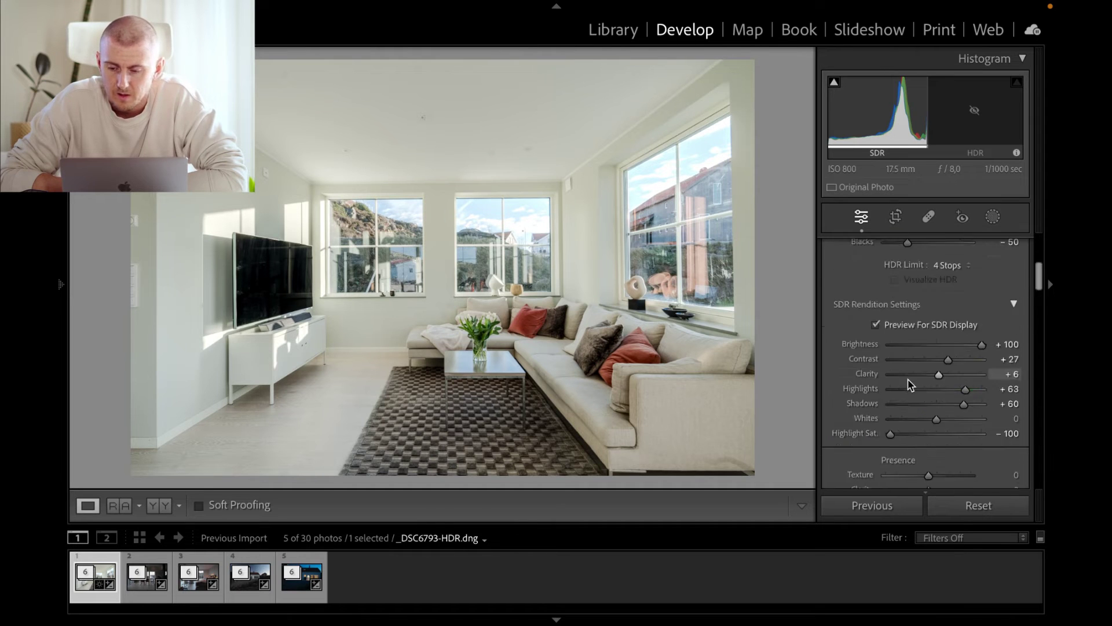
scroll(921, 361, down, 1)
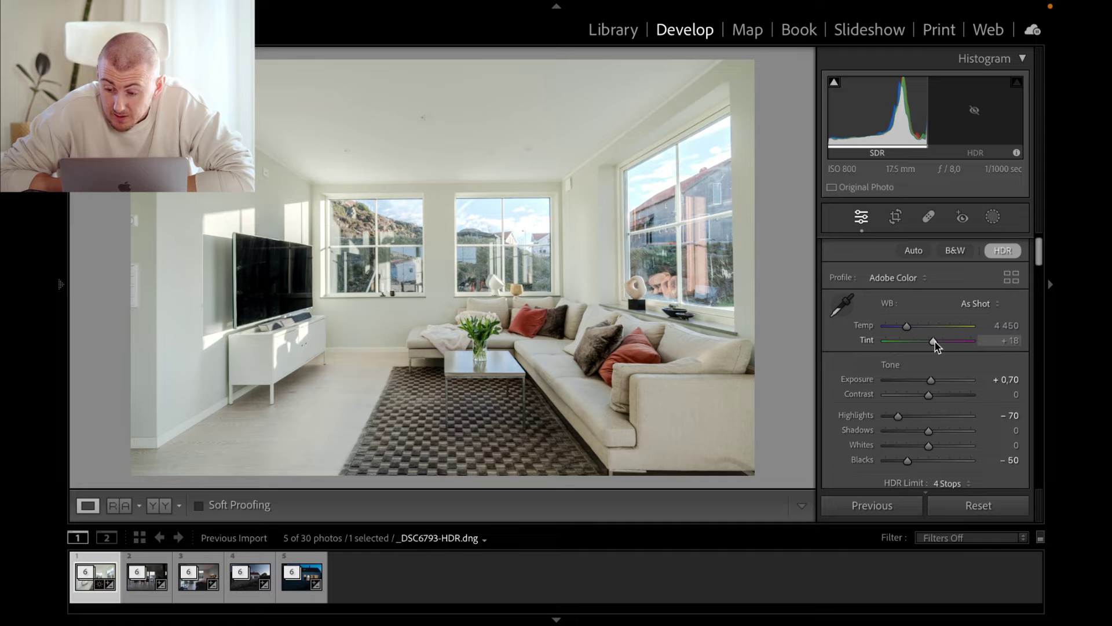
Set the white balance to Temp 4 343 and Tint +25.
drag(934, 342, 906, 328)
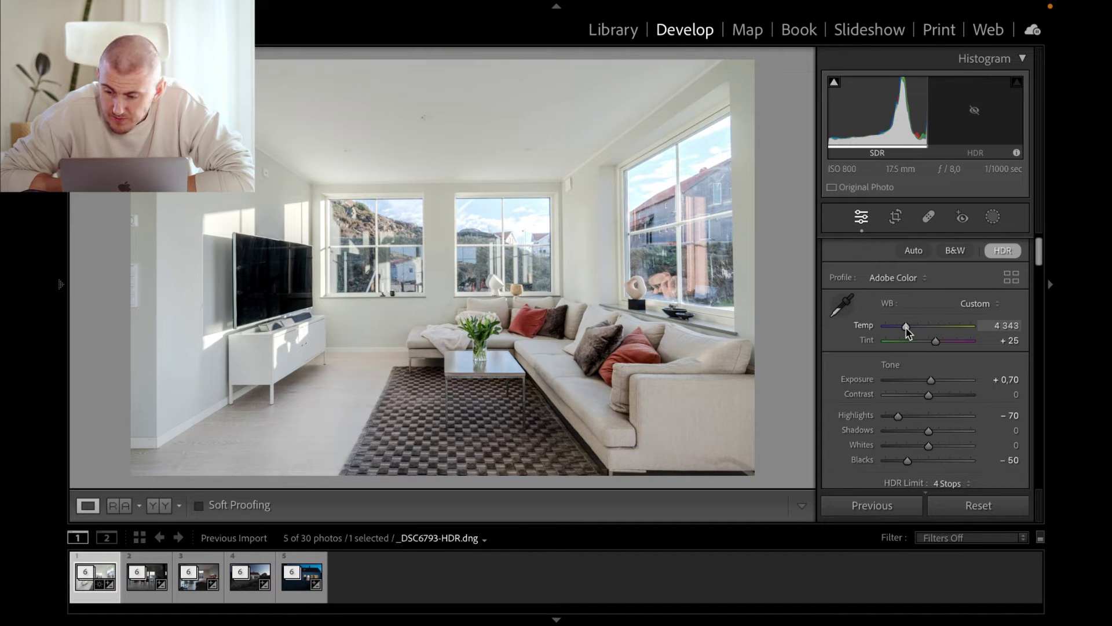
scroll(919, 382, down, 5)
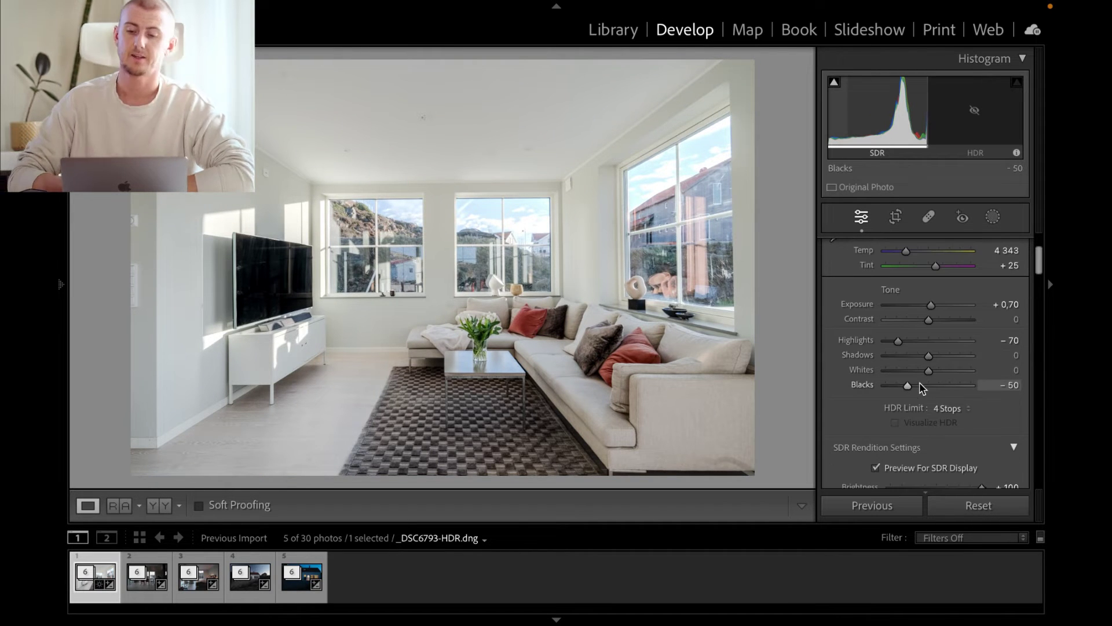
Apply Upright: Auto in the Transform panel to straighten the living room's verticals.
scroll(940, 293, down, 20)
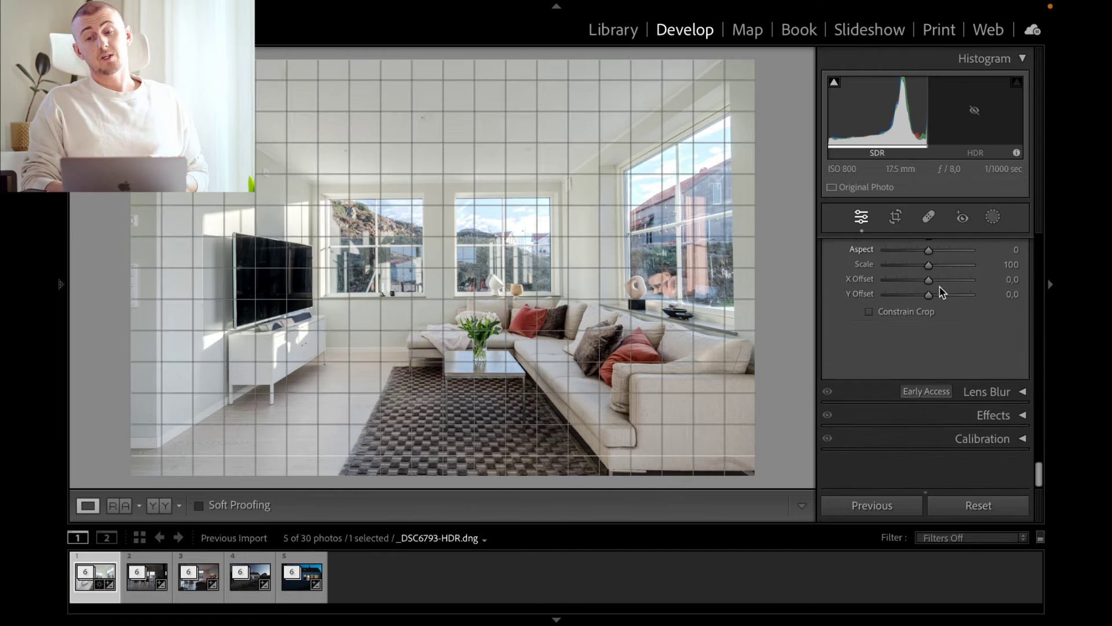
scroll(941, 292, up, 8)
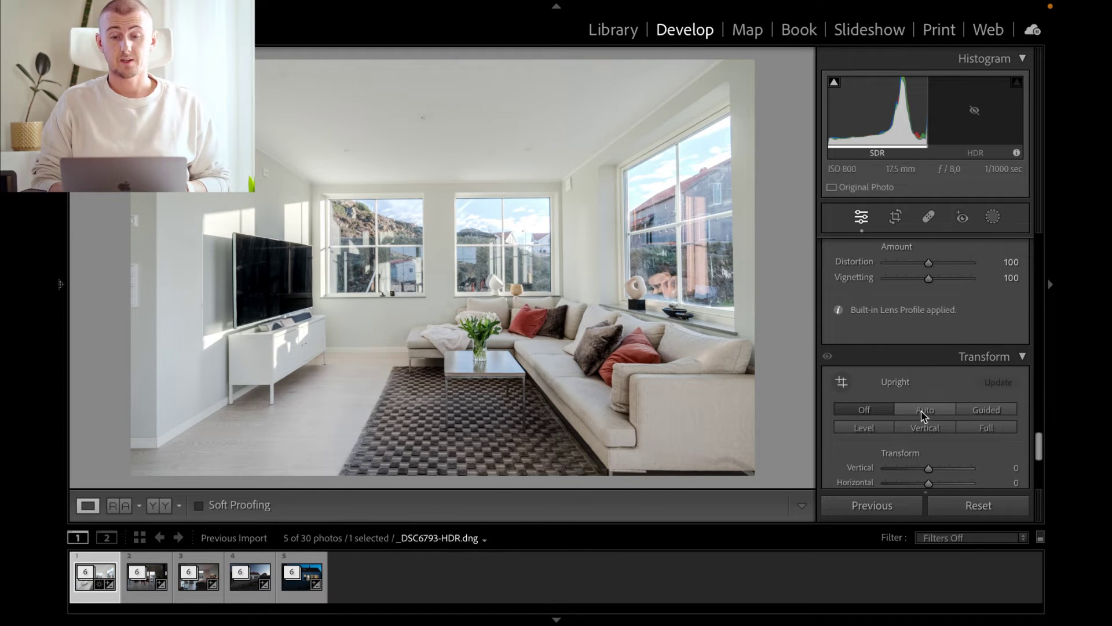
click(923, 412)
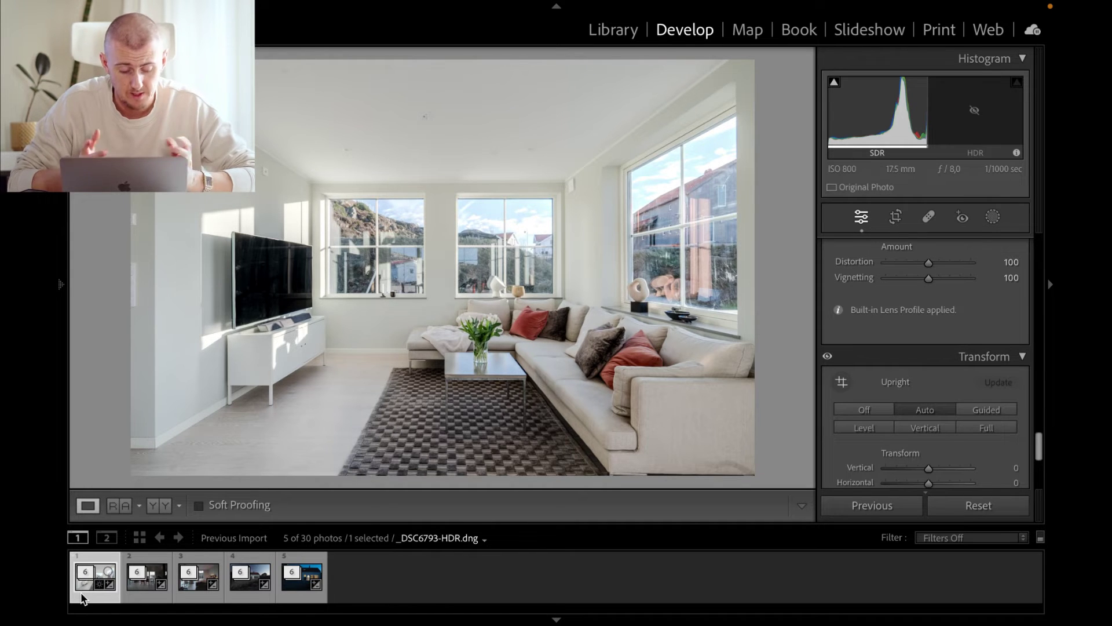
Copy develop settings excluding Transform, Crop and Masking, then select the dining room photo.
key(super+shift+c)
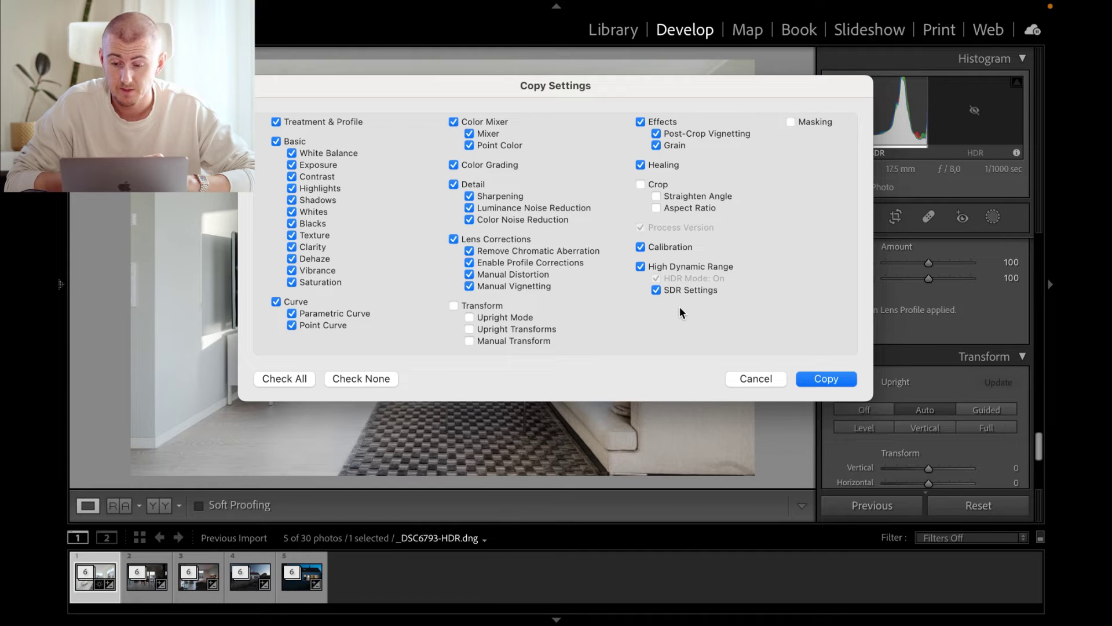
click(820, 378)
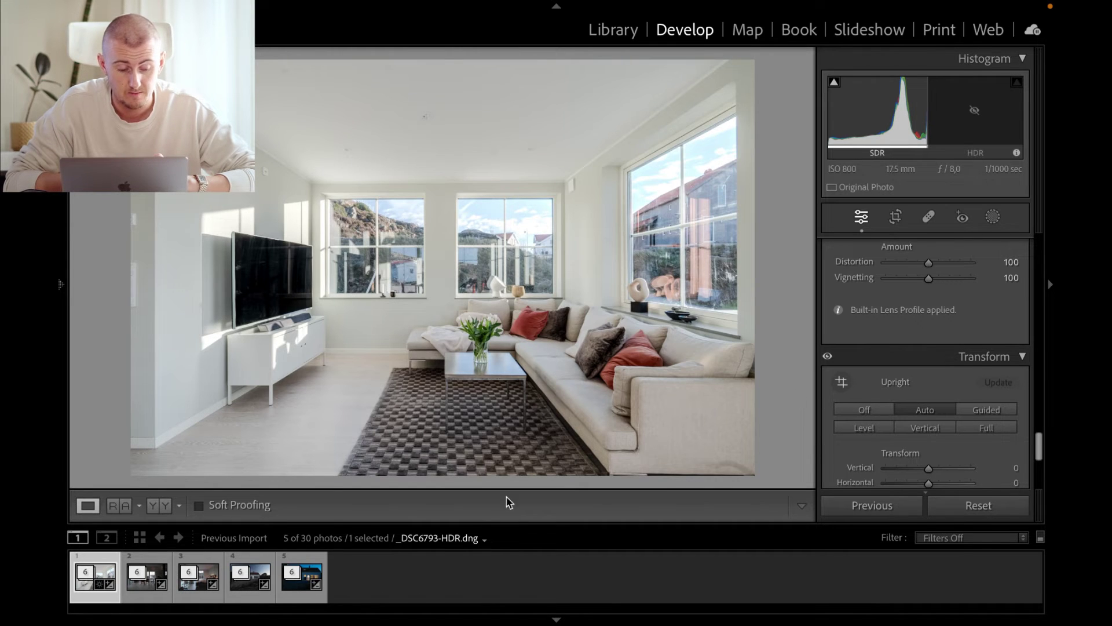
click(141, 592)
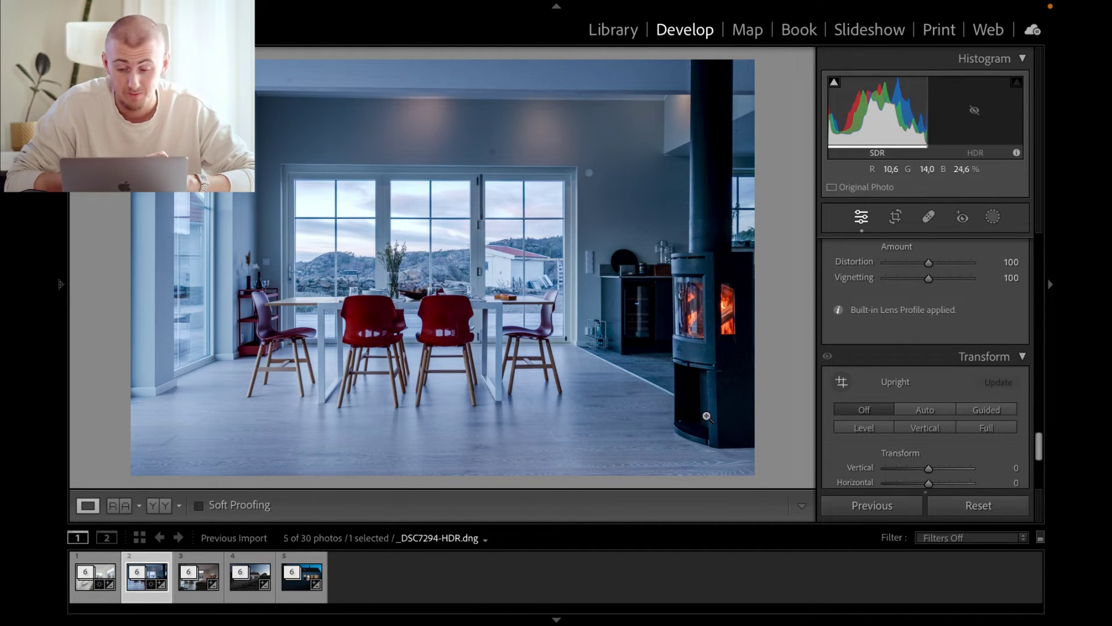
Apply Upright: Auto to the dining room photo _DSC7294-HDR.dng.
click(923, 409)
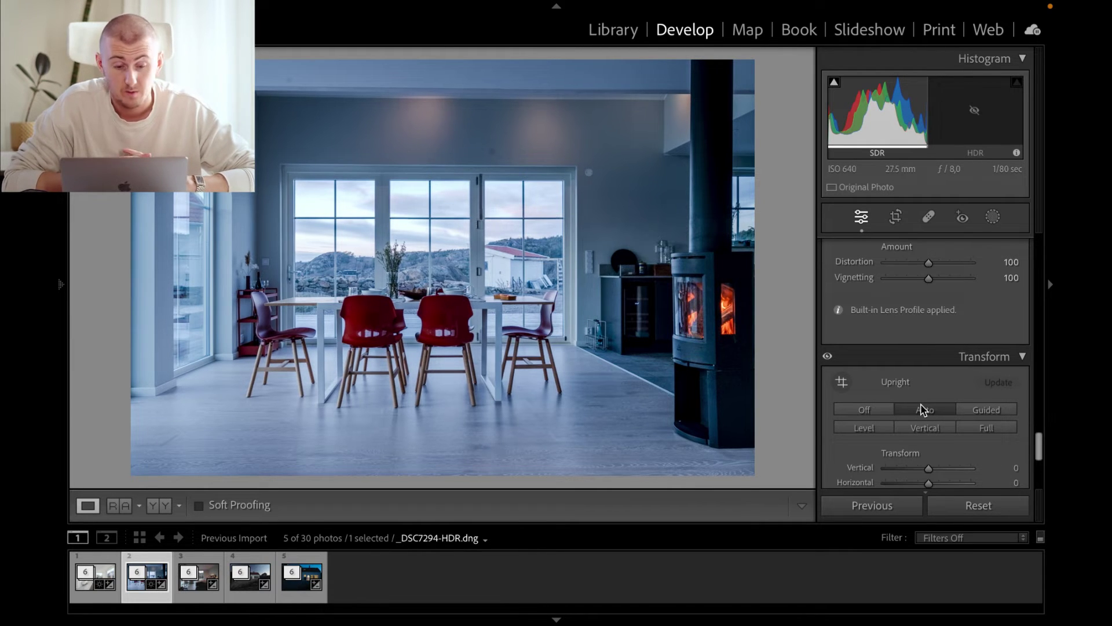
scroll(924, 409, up, 10)
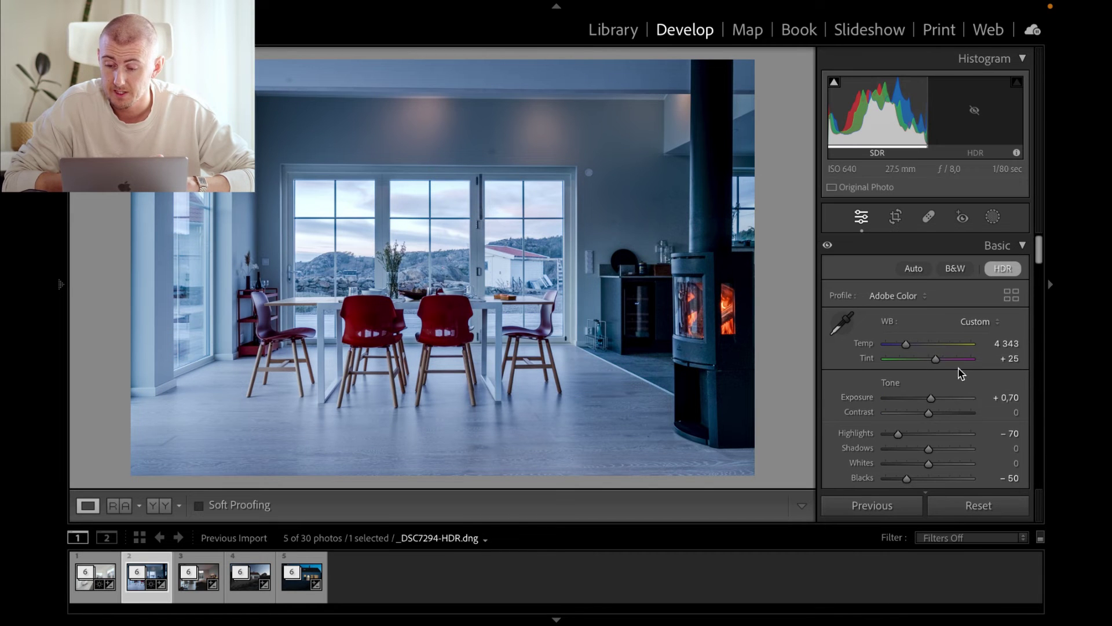
Set white balance to As Shot (Temp 6 250, Tint +20), then zoom in to inspect the jar and stove.
click(976, 322)
click(999, 184)
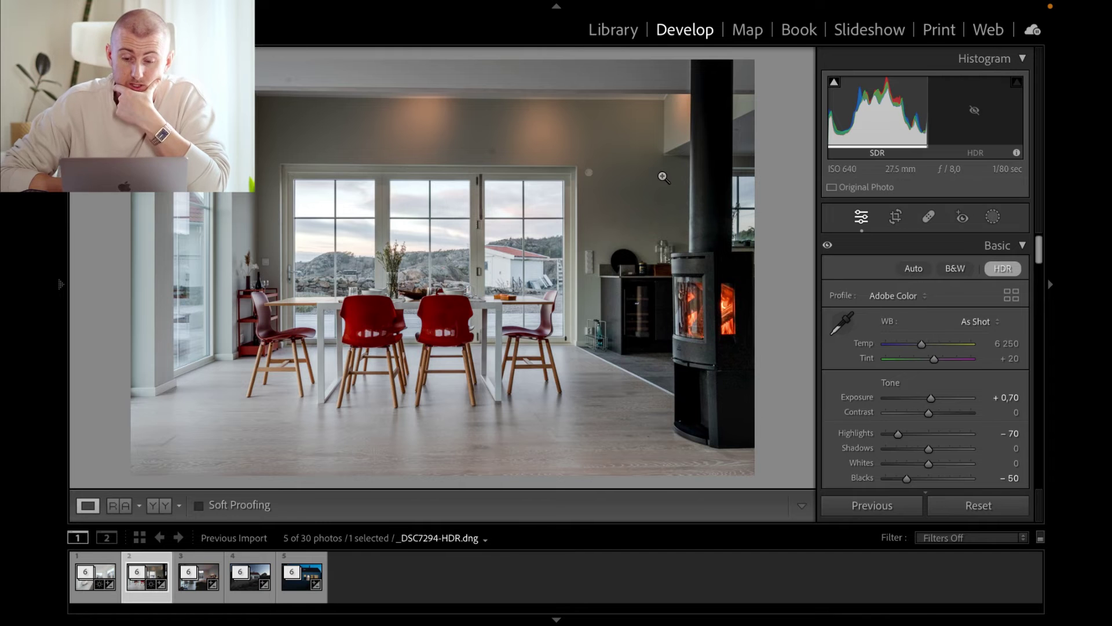
click(672, 232)
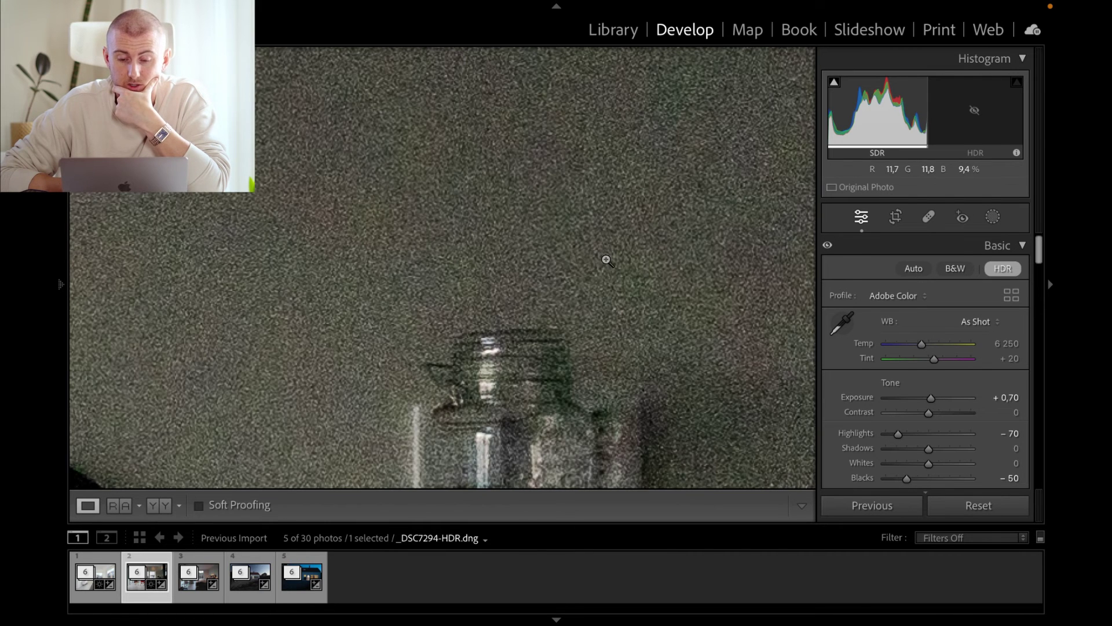
click(606, 261)
click(667, 245)
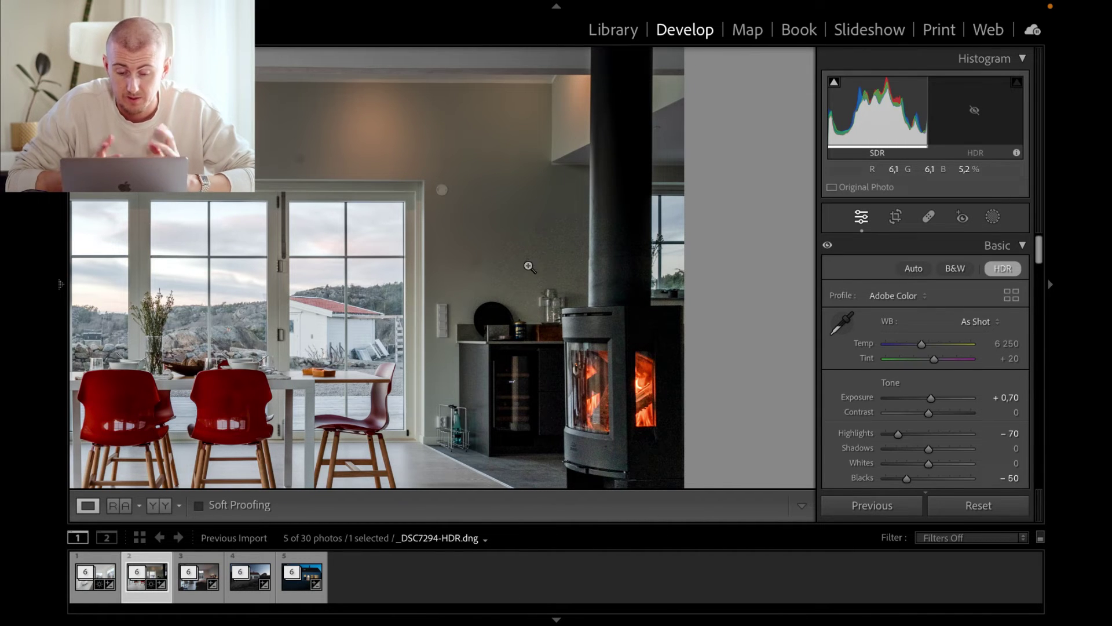
click(529, 267)
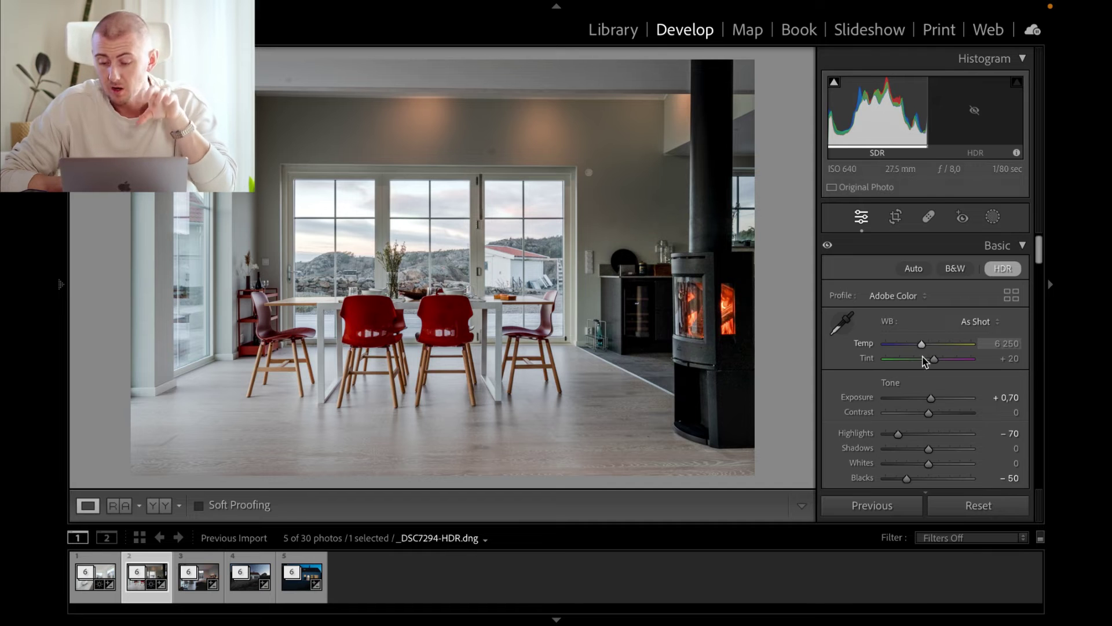
Push SDR Highlight Saturation up to +100, then bring it back down to about +1.
scroll(924, 361, down, 8)
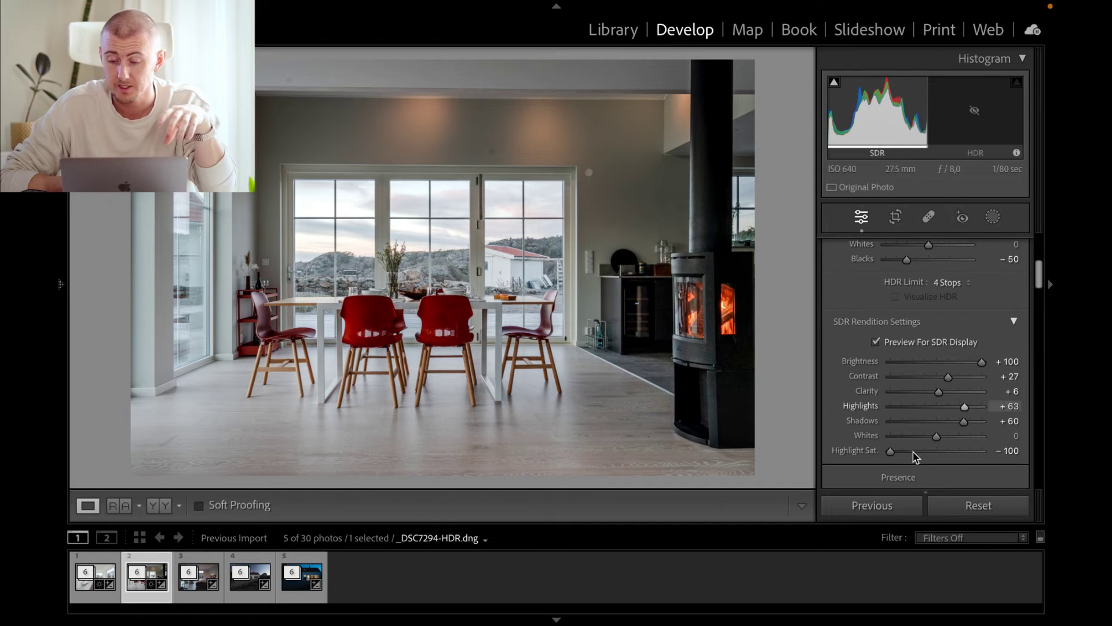
drag(892, 452, 1024, 444)
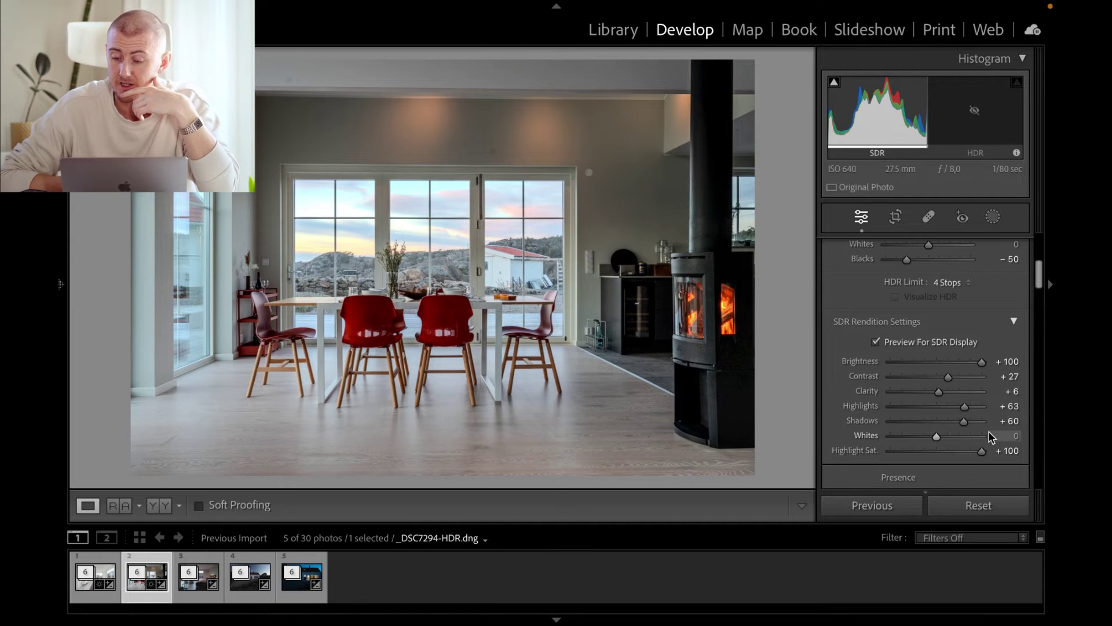
drag(982, 451, 935, 456)
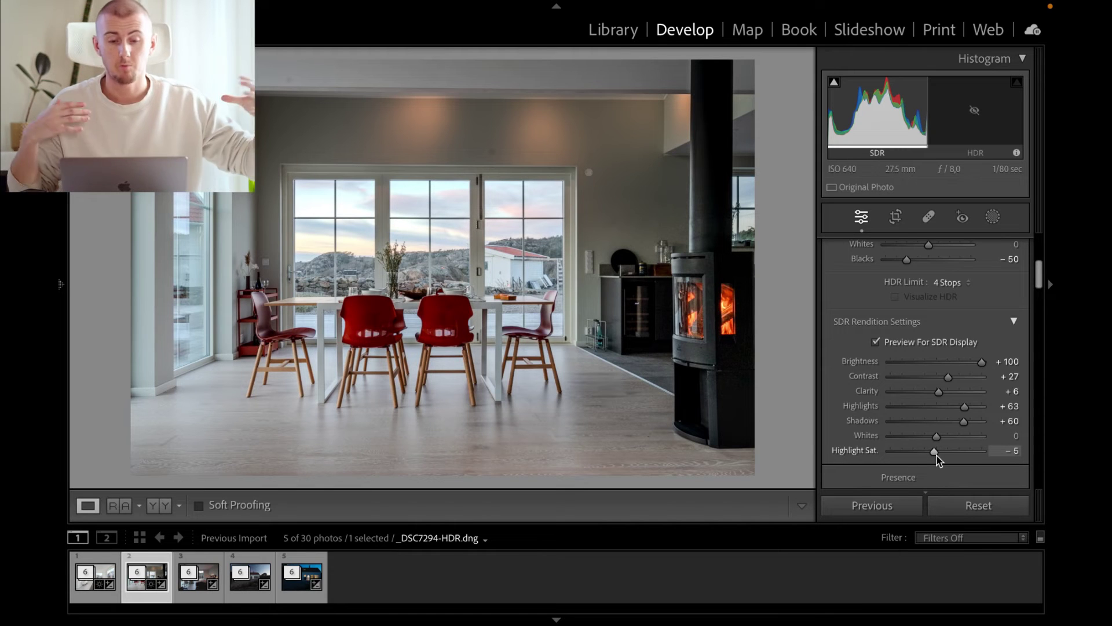
mouse_move(936, 454)
mouse_down()
mouse_move(909, 454)
mouse_move(928, 464)
mouse_move(888, 459)
mouse_move(938, 454)
mouse_up()
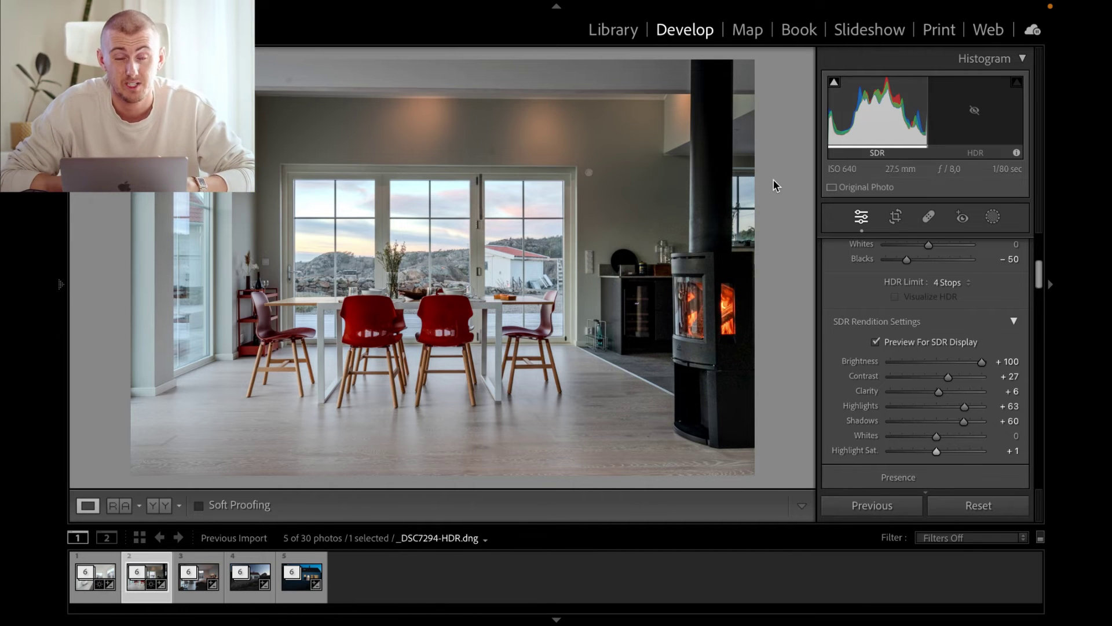
In Basic, set Exposure +1,15, Contrast +8 and Shadows −59 on the dining room photo.
scroll(915, 336, up, 5)
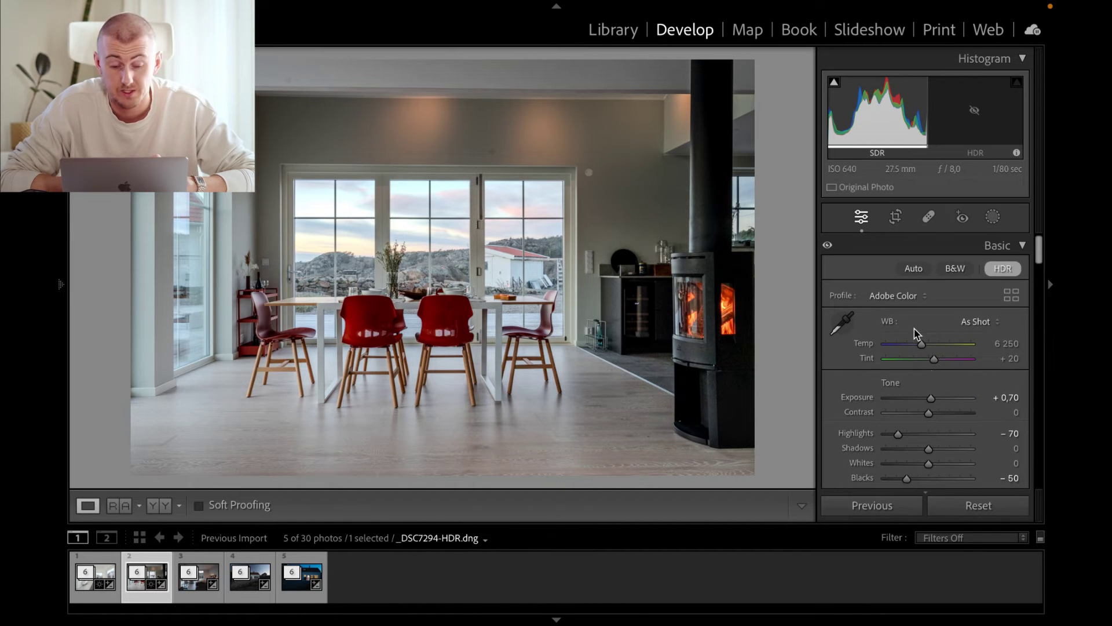
scroll(932, 374, down, 1)
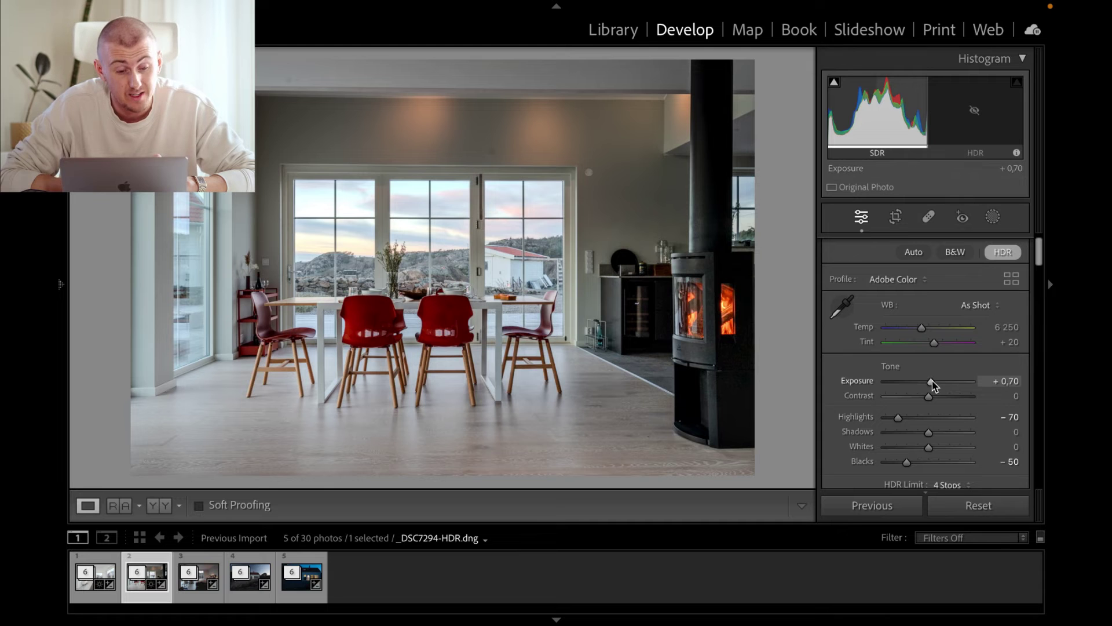
drag(931, 382, 933, 383)
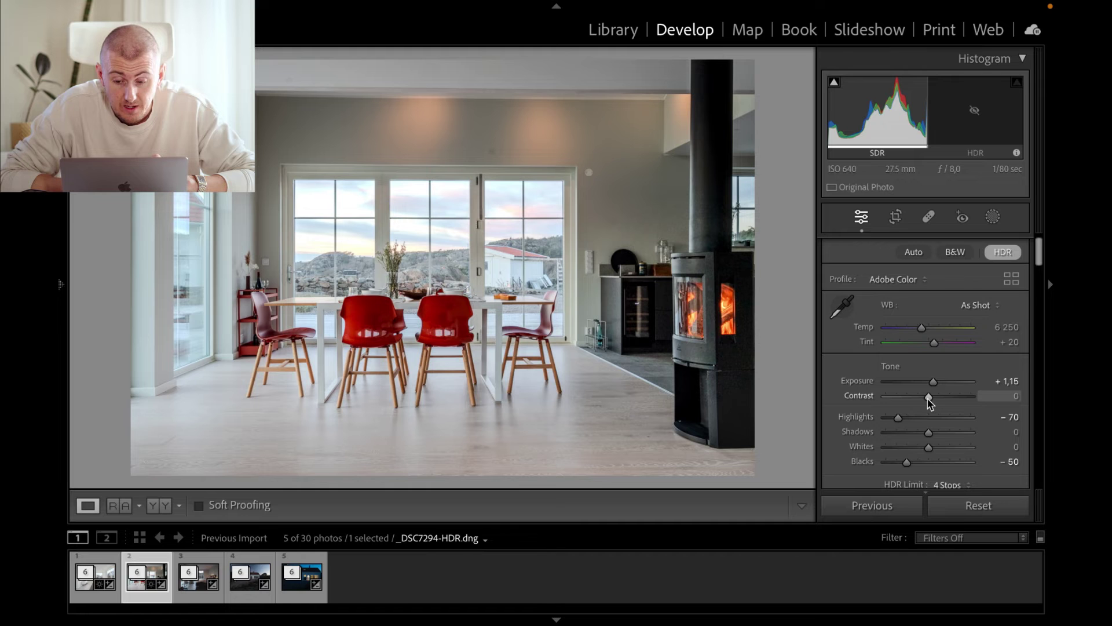
drag(929, 439, 908, 443)
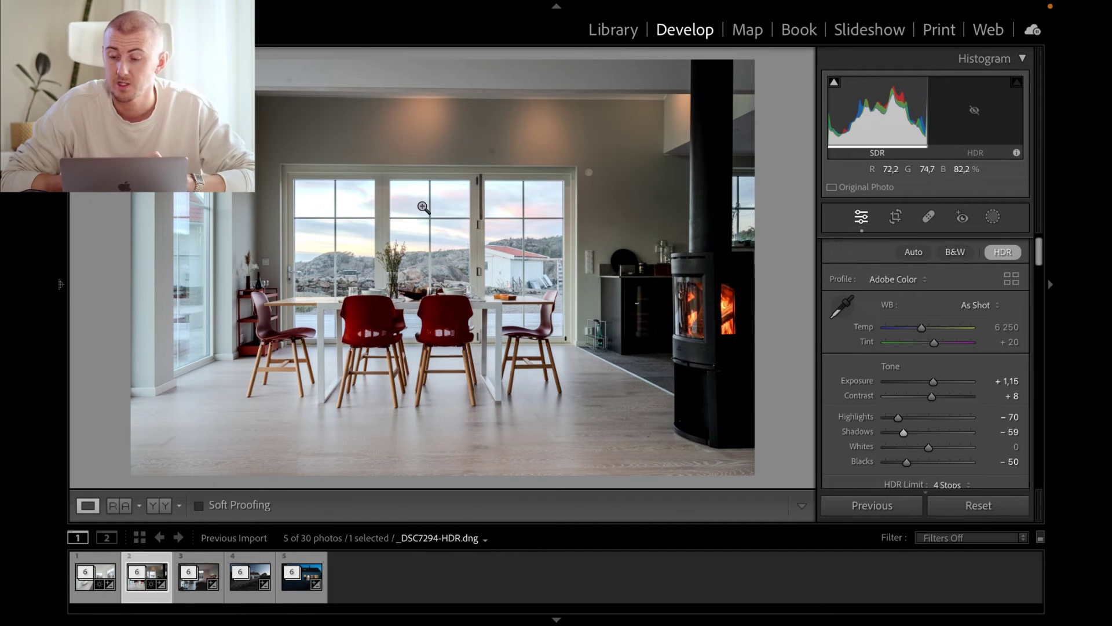
Draw a radial gradient ellipse over the red chairs and table, lifting its Shadows to about +31.
click(994, 217)
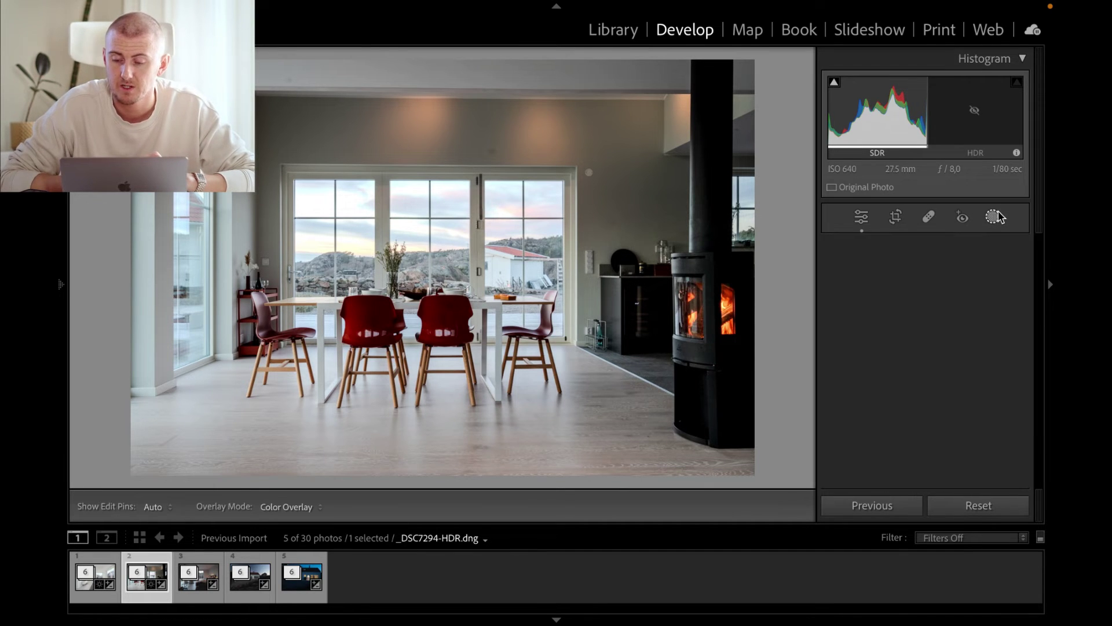
scroll(925, 302, down, 3)
click(874, 341)
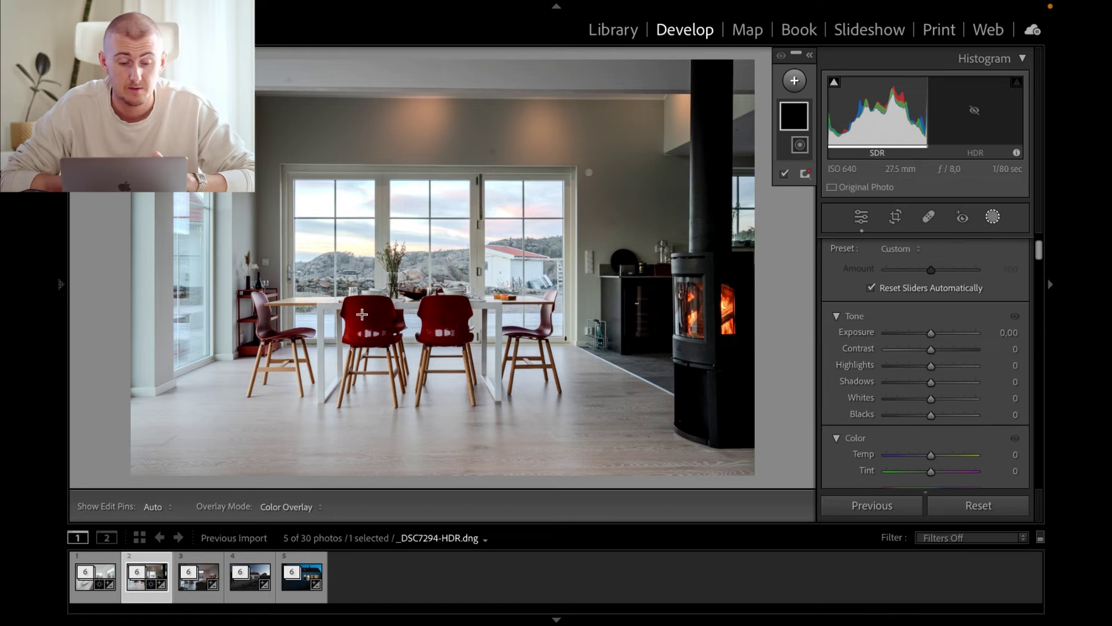
drag(450, 364, 677, 460)
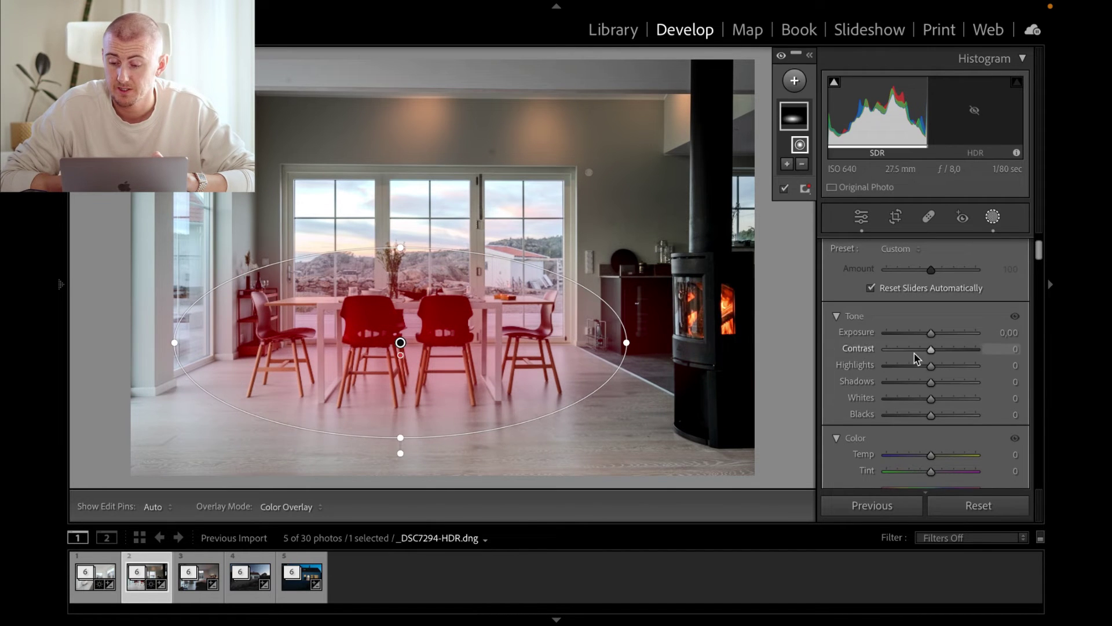
drag(930, 382, 955, 390)
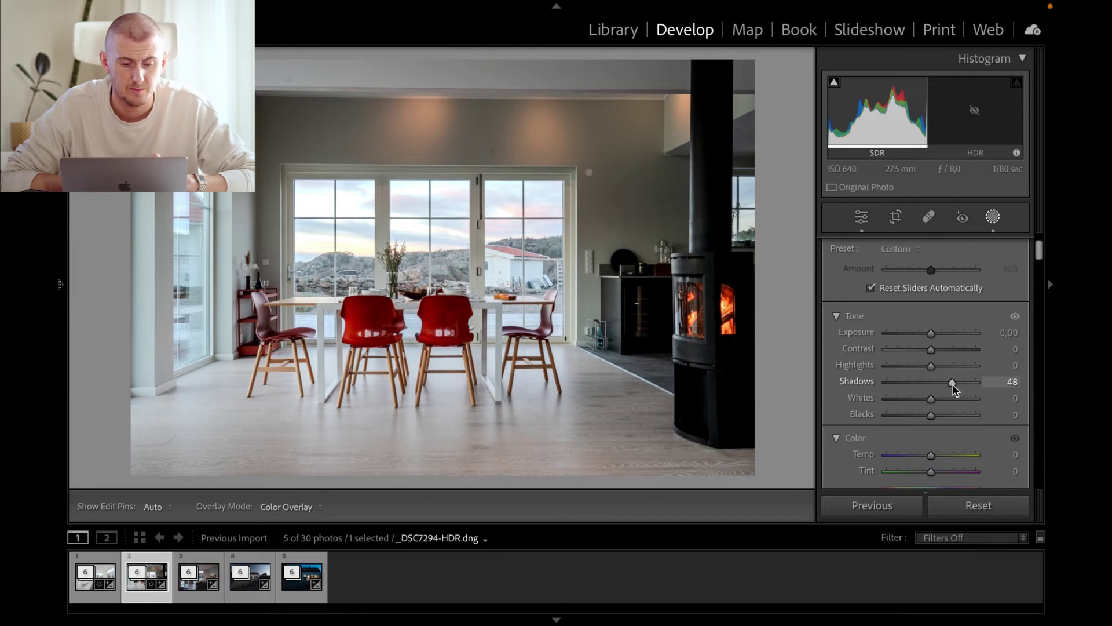
drag(938, 385, 944, 381)
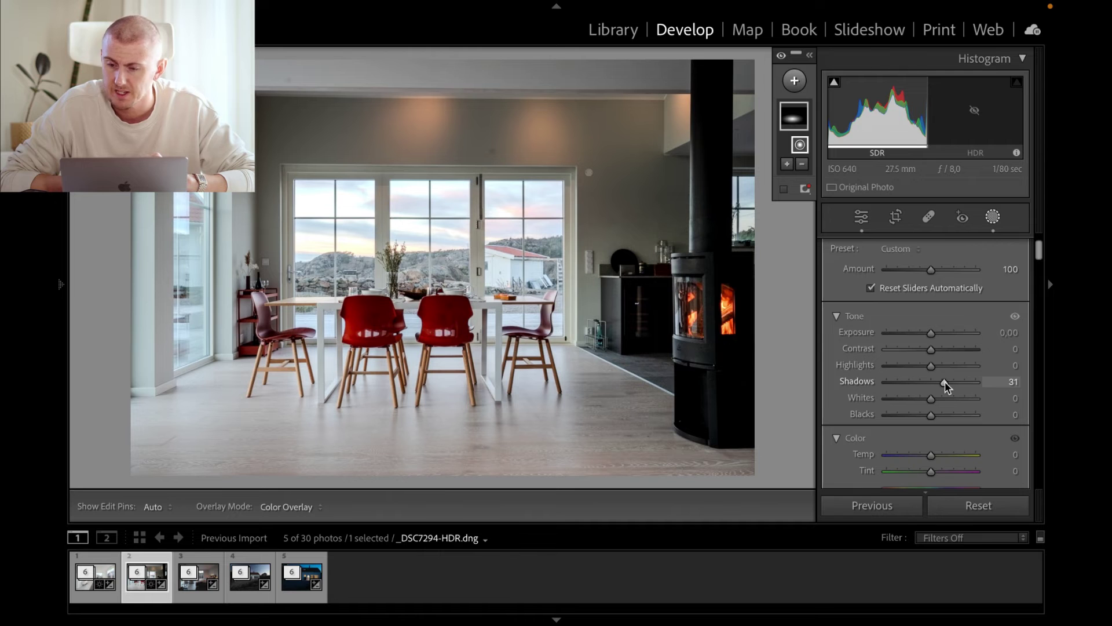
click(791, 83)
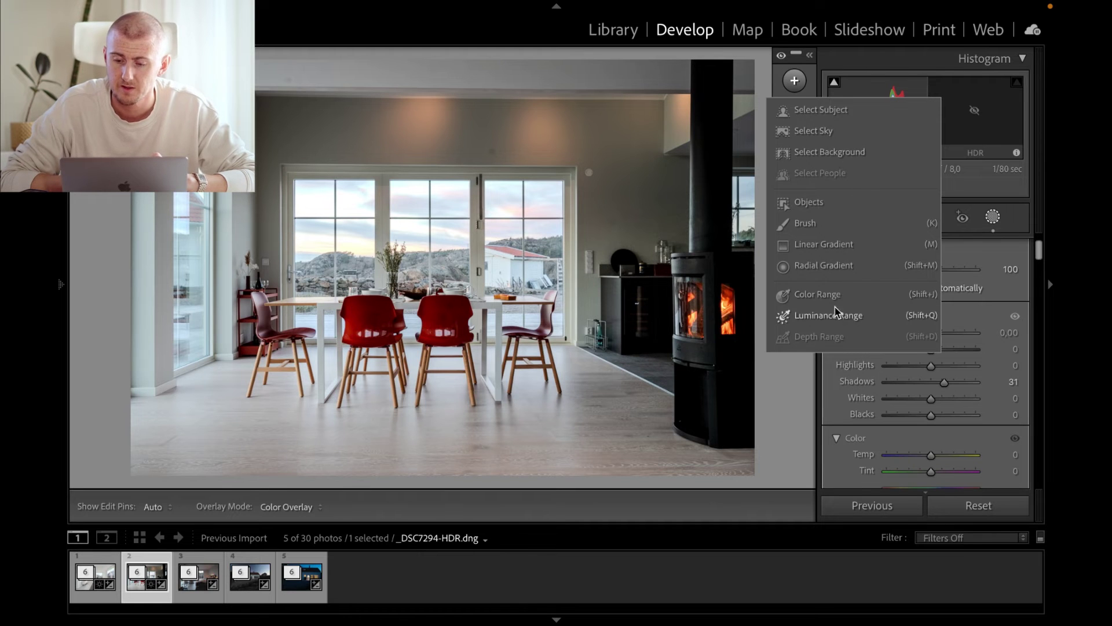
Add a second radial gradient ellipse over the windows and dining area, with its exposure left at 0.
click(838, 270)
drag(360, 232, 587, 353)
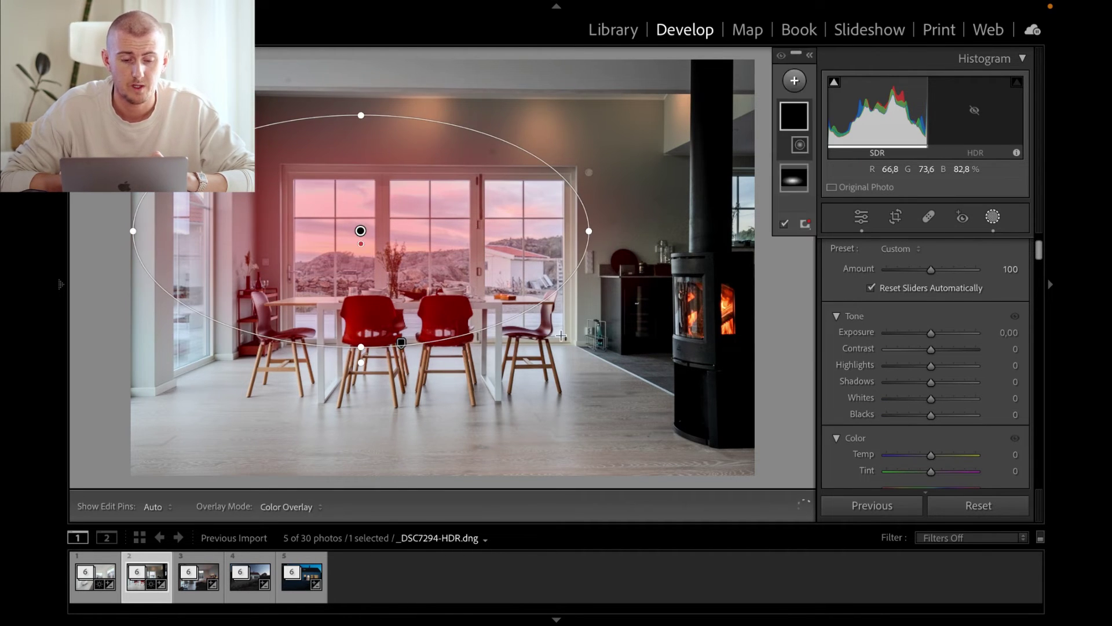
drag(360, 230, 418, 242)
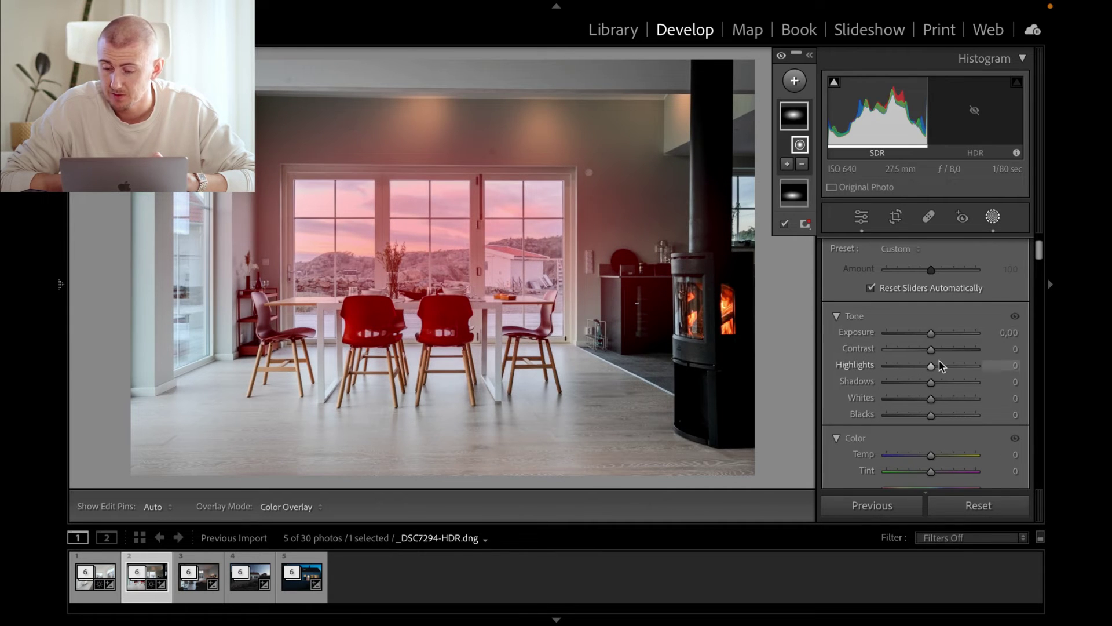
drag(930, 338, 930, 342)
double_click(931, 334)
key(o)
Give the window mask Highlights −41, Temp 4 and Saturation 45.
drag(933, 367, 916, 368)
scroll(936, 433, down, 2)
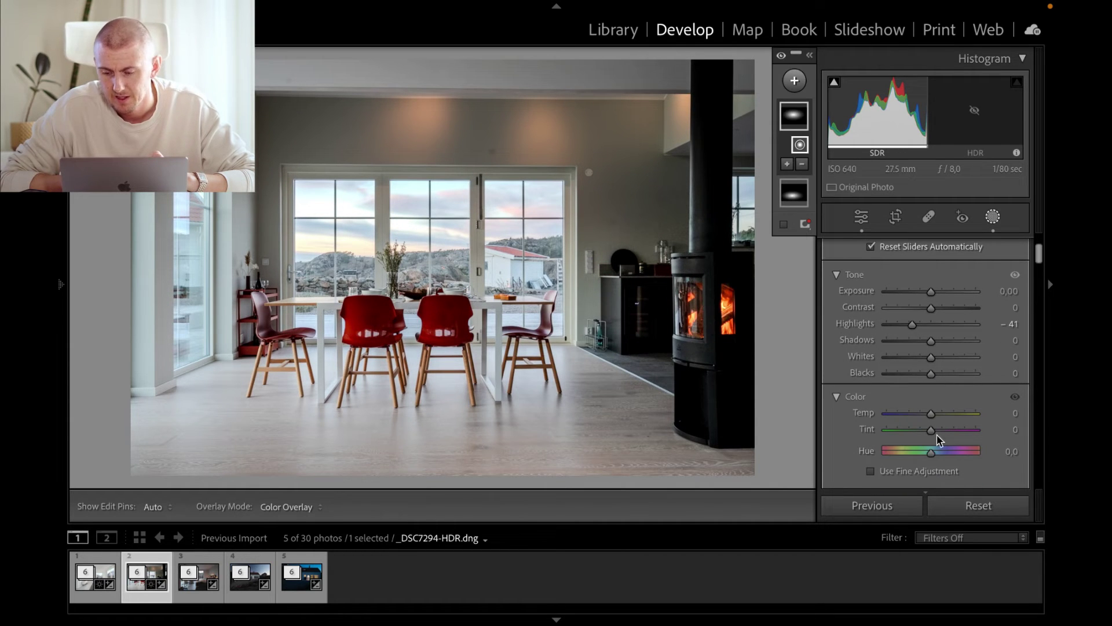
drag(932, 416, 933, 425)
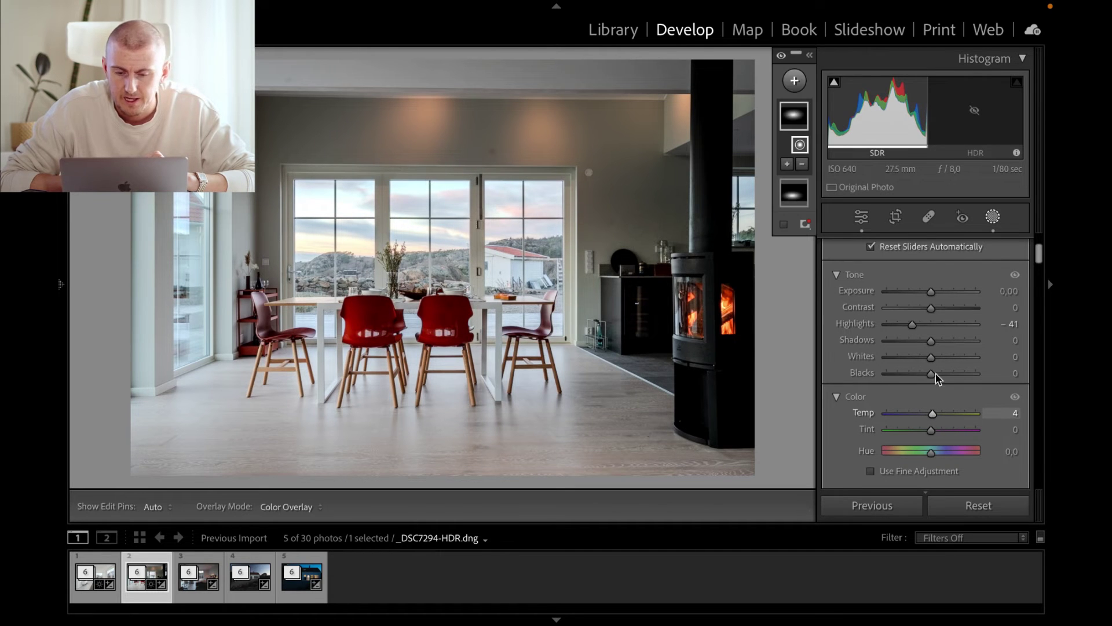
scroll(928, 375, down, 5)
scroll(928, 375, down, 1)
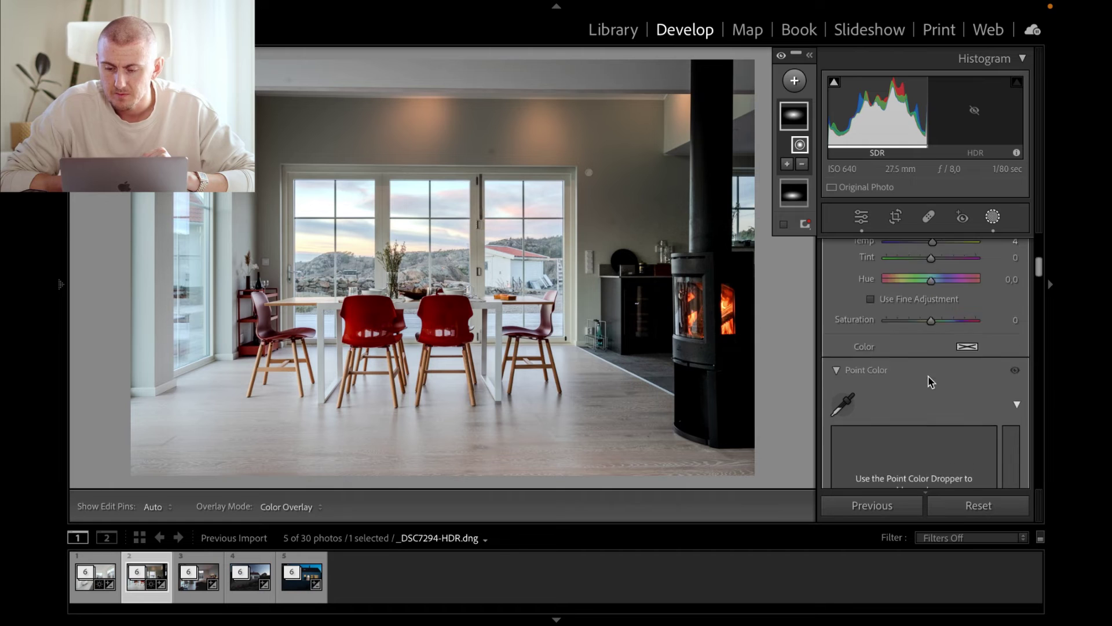
scroll(928, 375, up, 3)
mouse_move(931, 407)
mouse_down()
mouse_move(993, 408)
mouse_move(923, 408)
mouse_move(949, 405)
mouse_up()
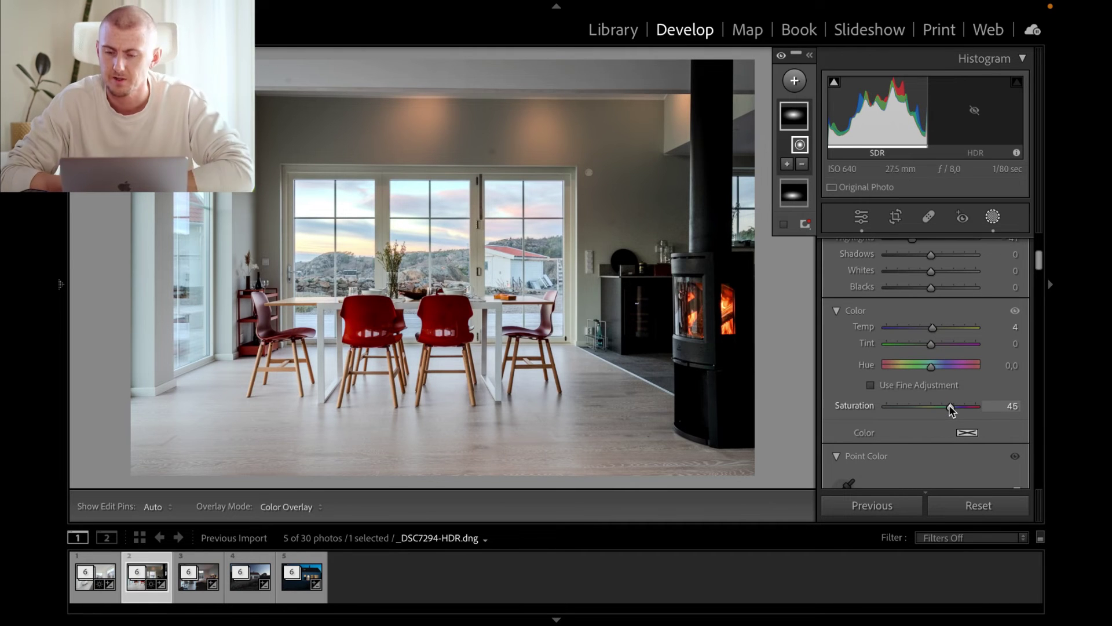
click(801, 164)
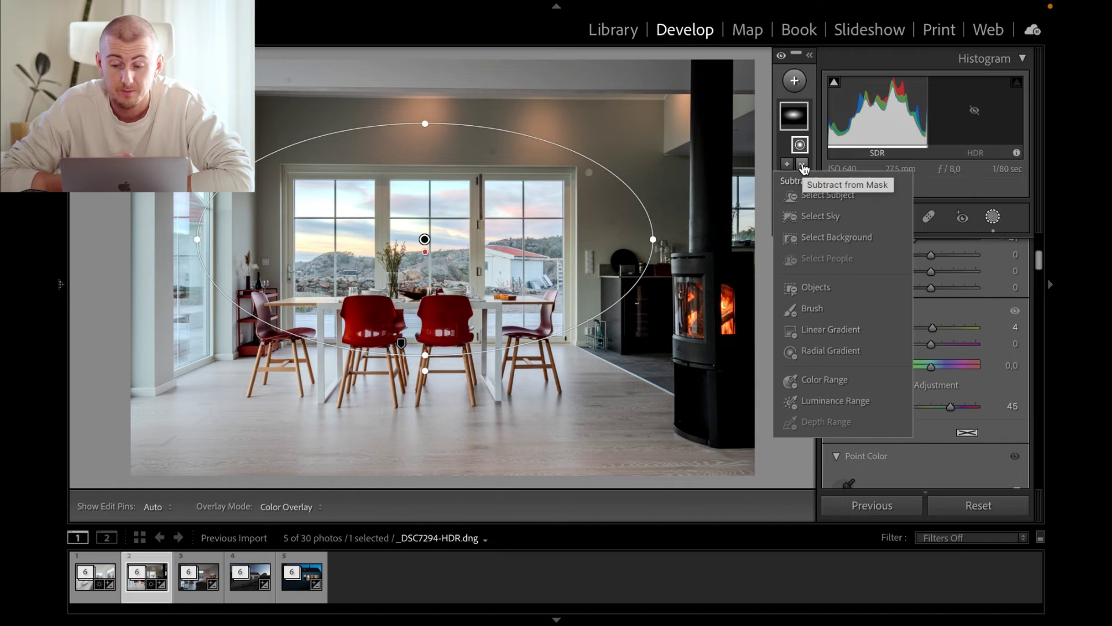
Paint out parts of Mask 2 with a subtracting brush (size 25, feather 100, density 62), toggling pins to check.
click(813, 309)
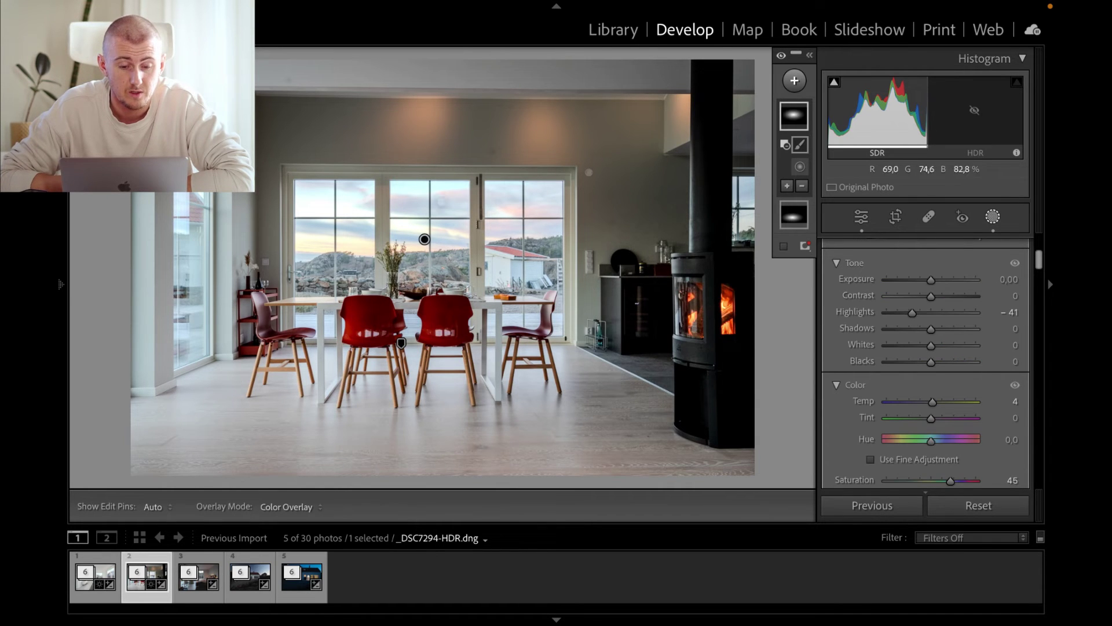
key(h)
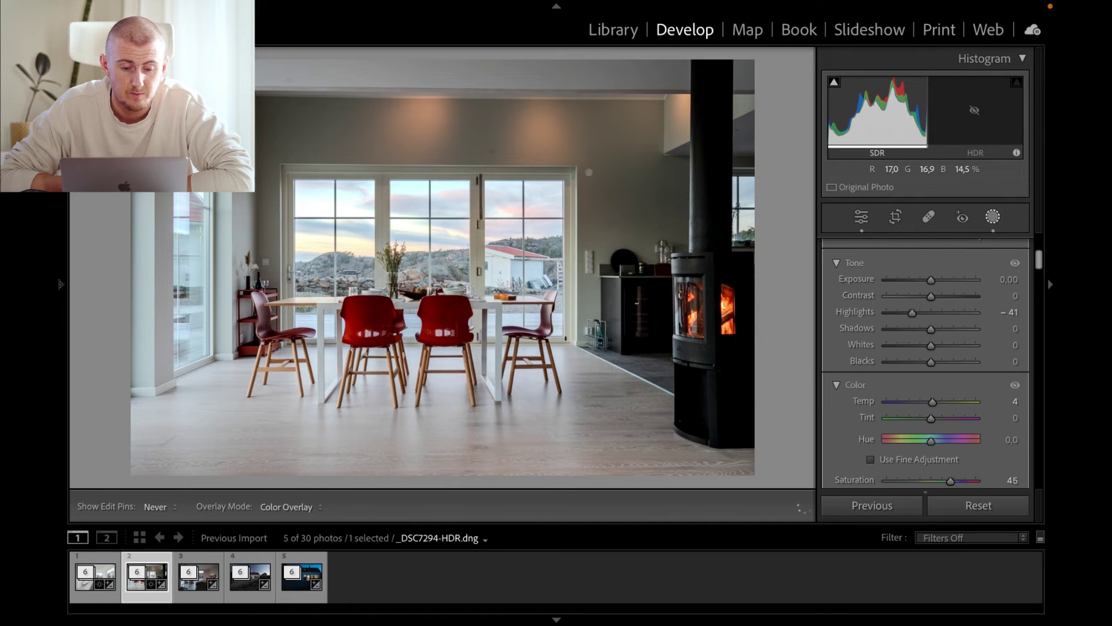
key(h)
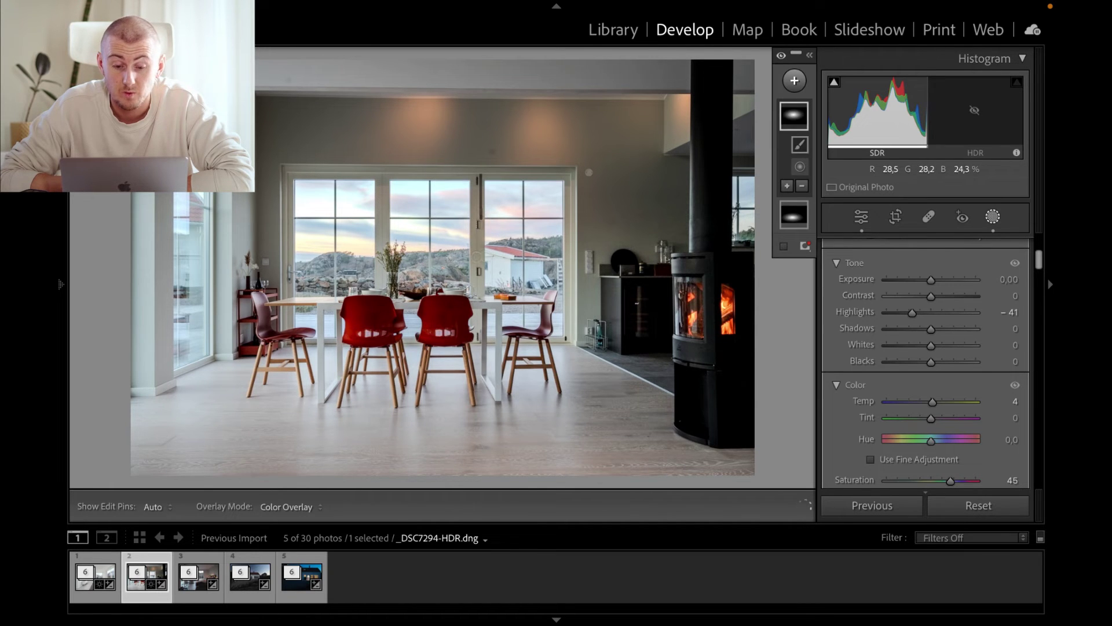
key(h)
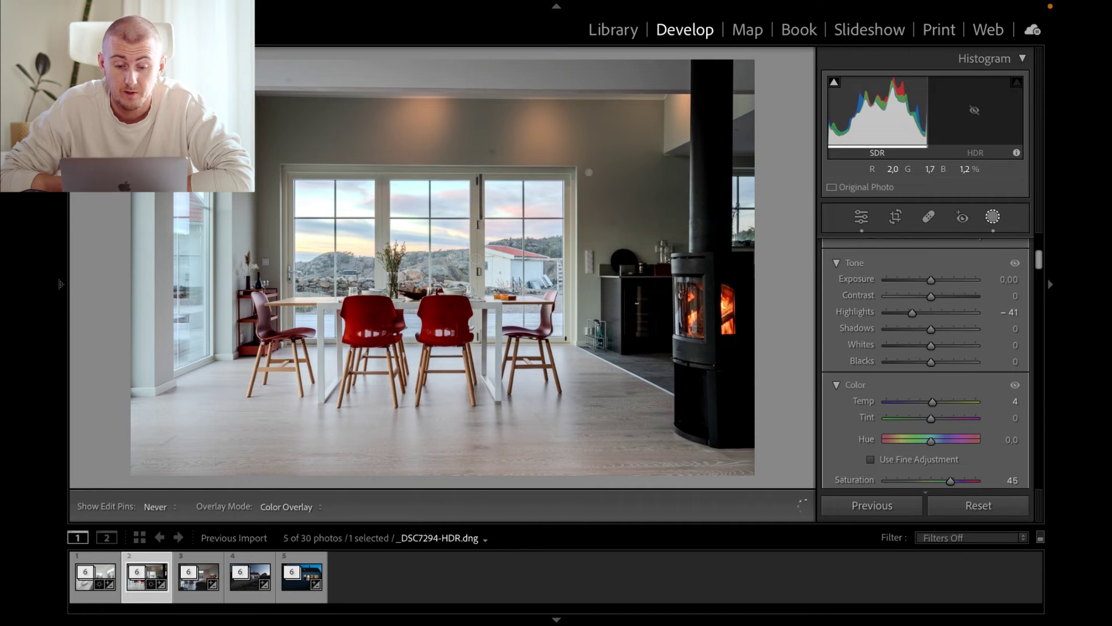
key(h)
key(h)
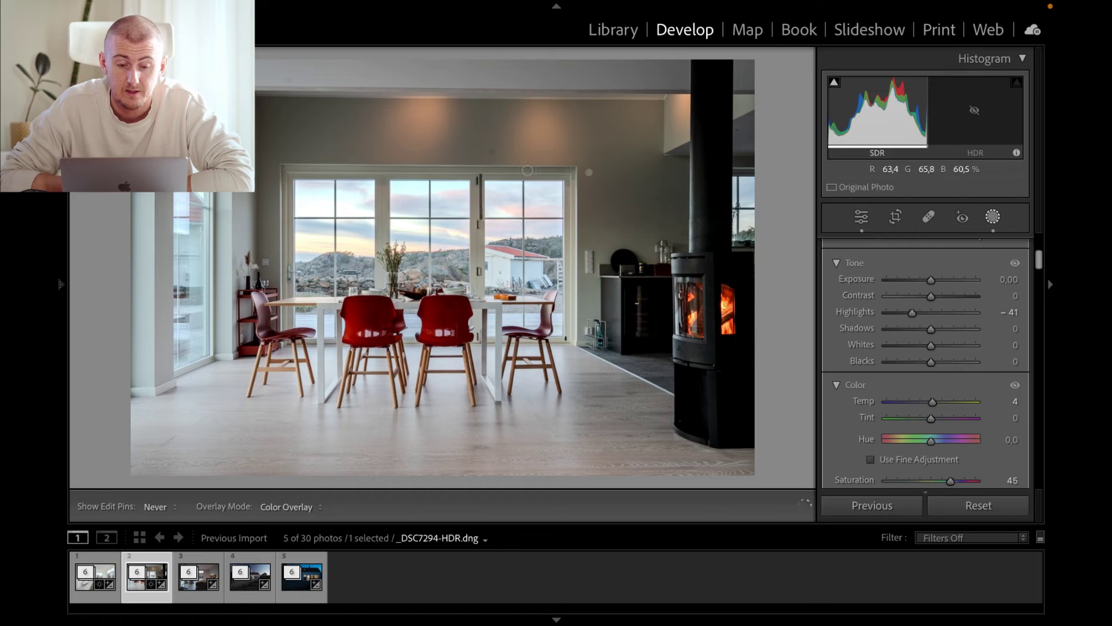
key(h)
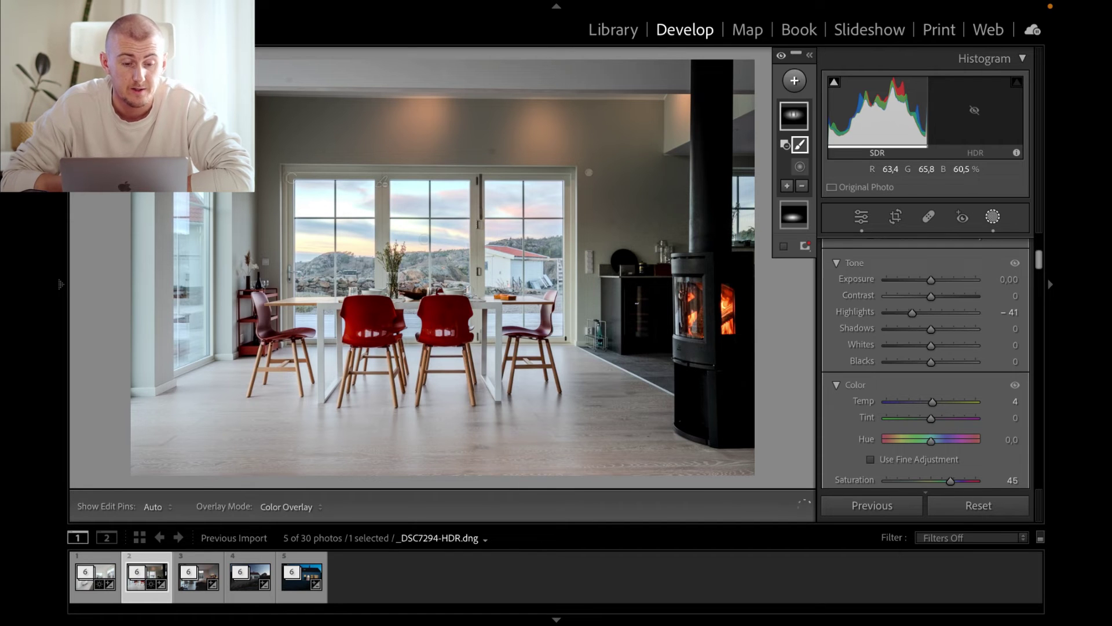
key(h)
key(h)
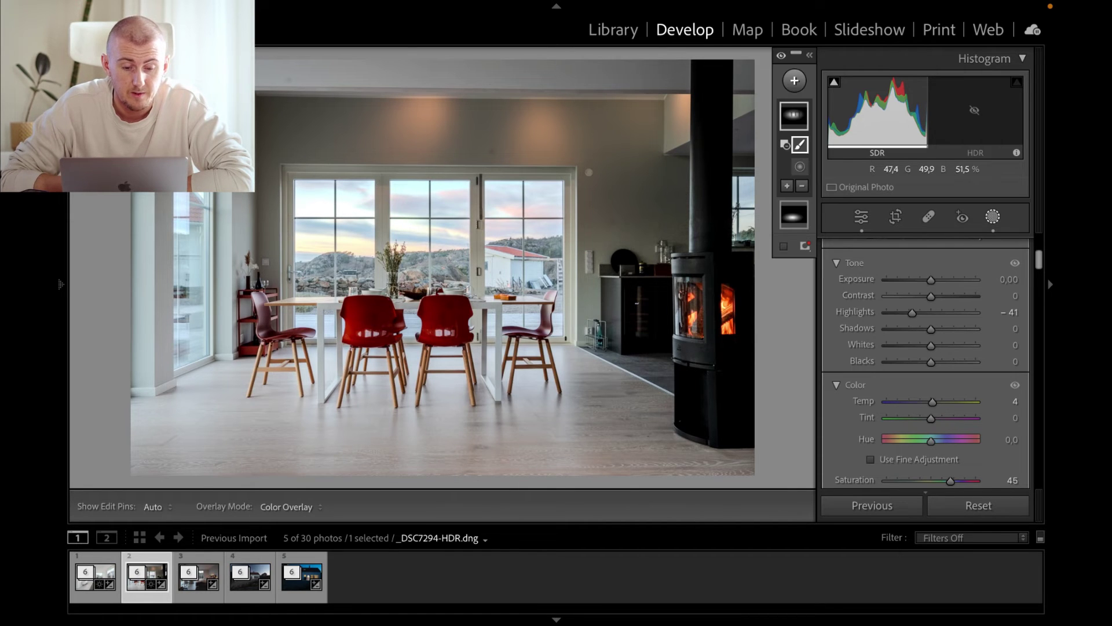
key(h)
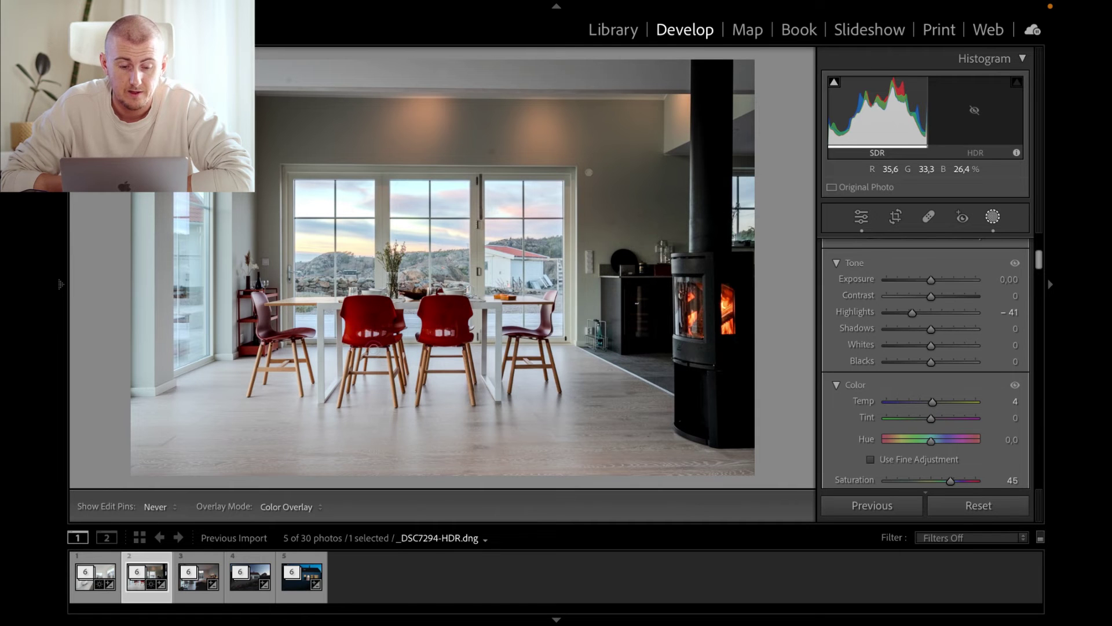
key(h)
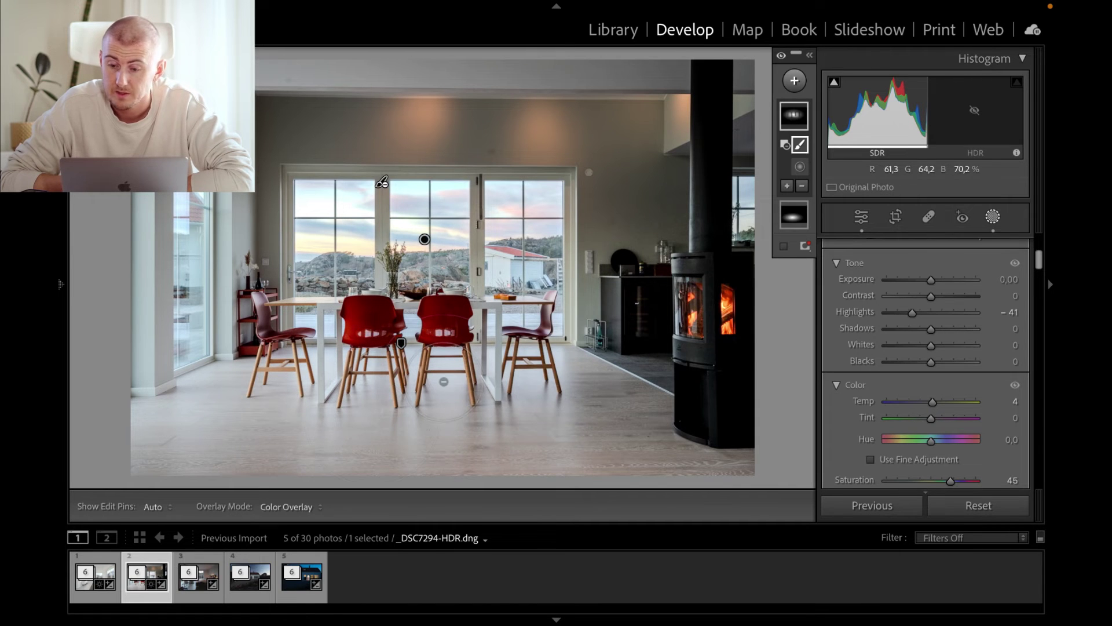
key(h)
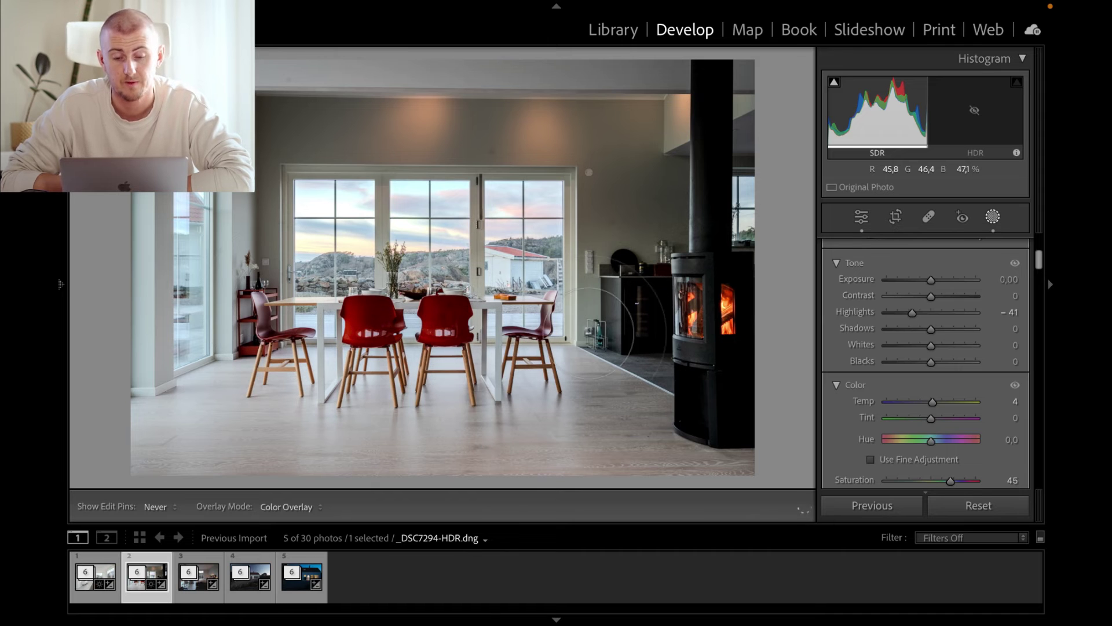
key(h)
scroll(857, 354, up, 5)
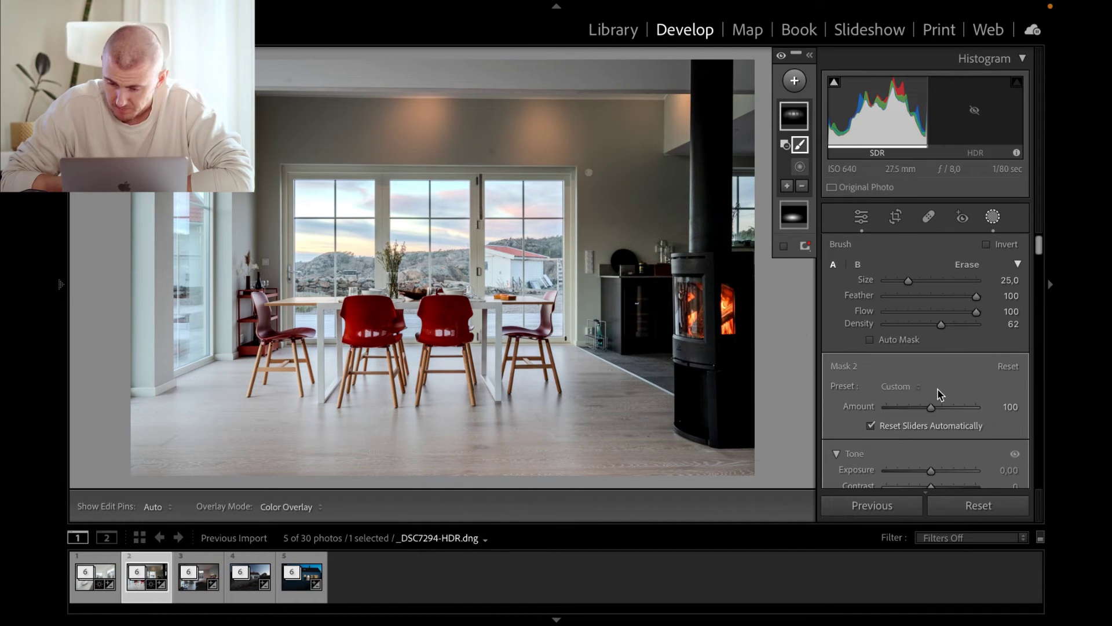
Leave masking, settle global Exposure at +1,40, and open Spot Removal at size 79.
scroll(937, 388, down, 2)
drag(932, 402, 936, 400)
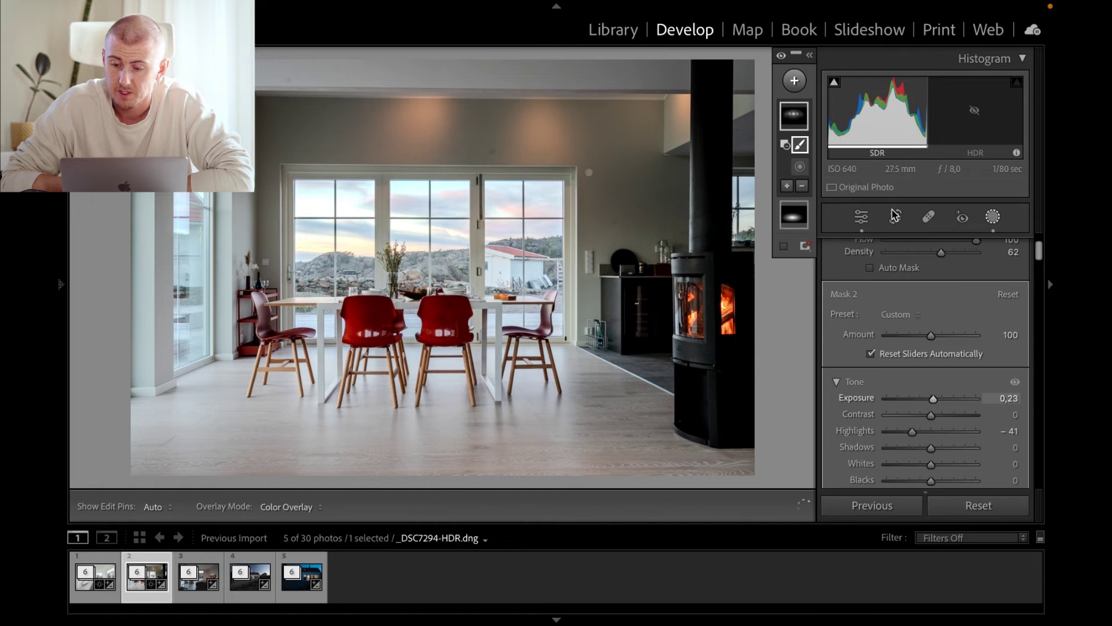
click(863, 220)
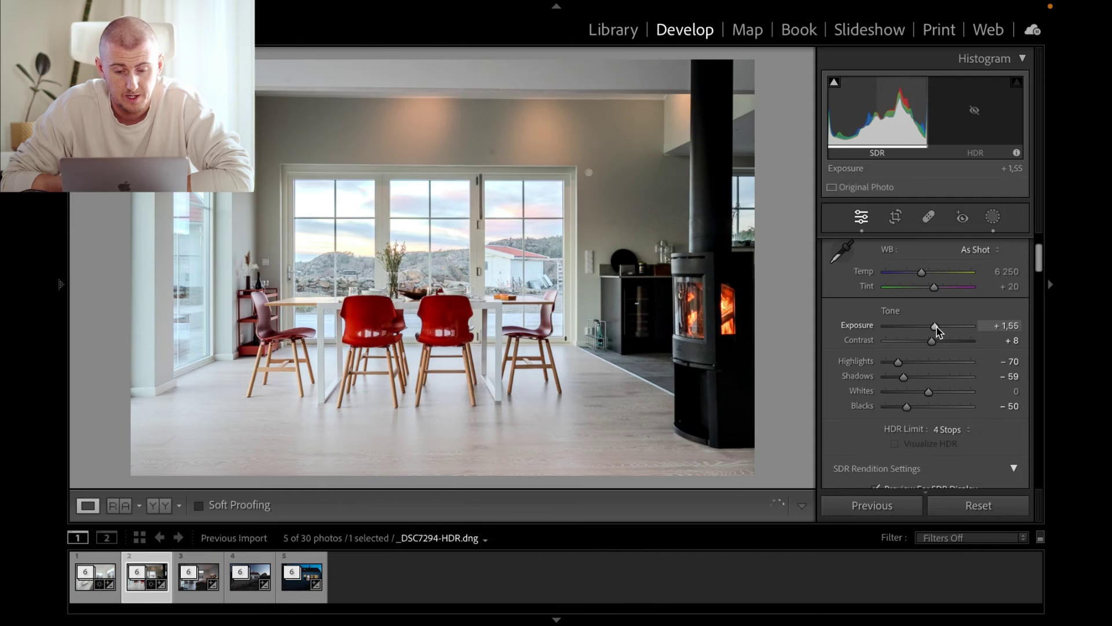
drag(937, 330, 936, 330)
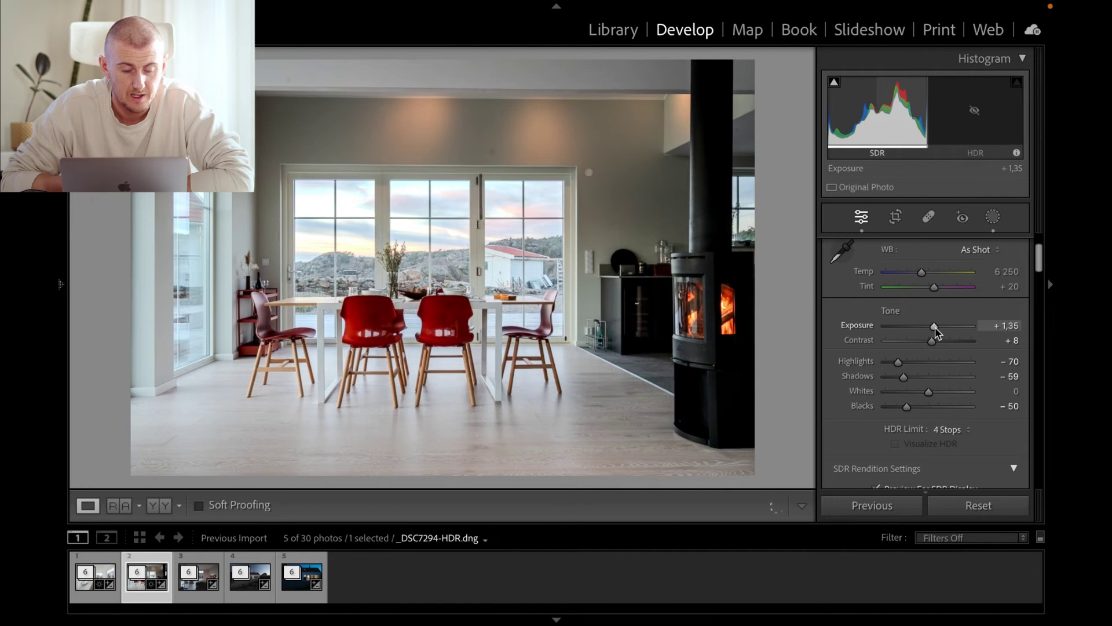
drag(935, 326, 932, 326)
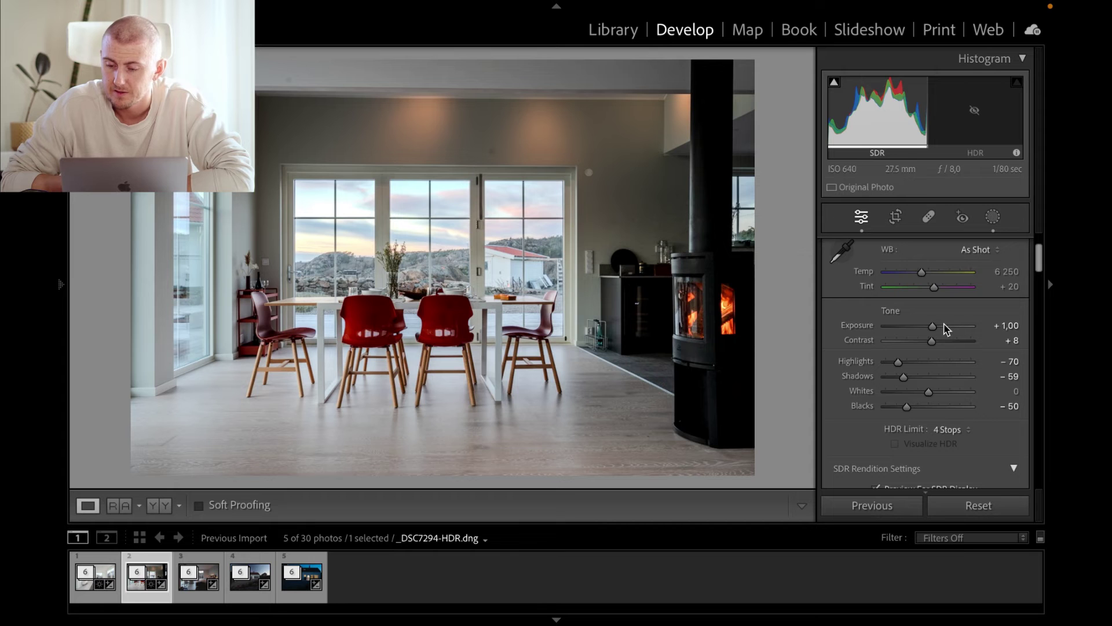
drag(936, 324, 936, 325)
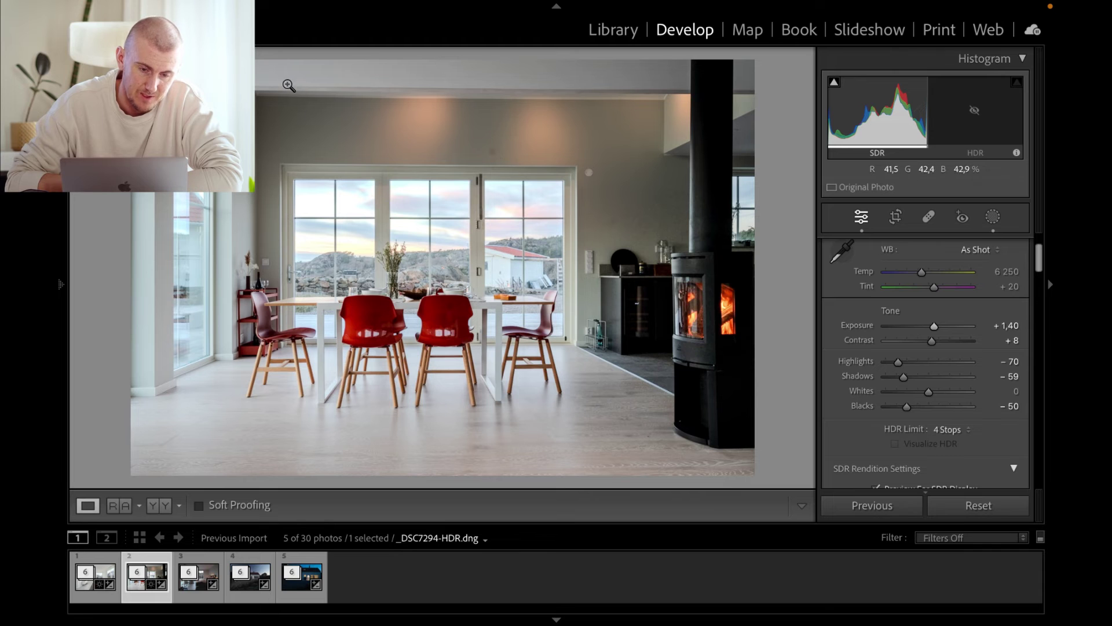
scroll(963, 307, up, 3)
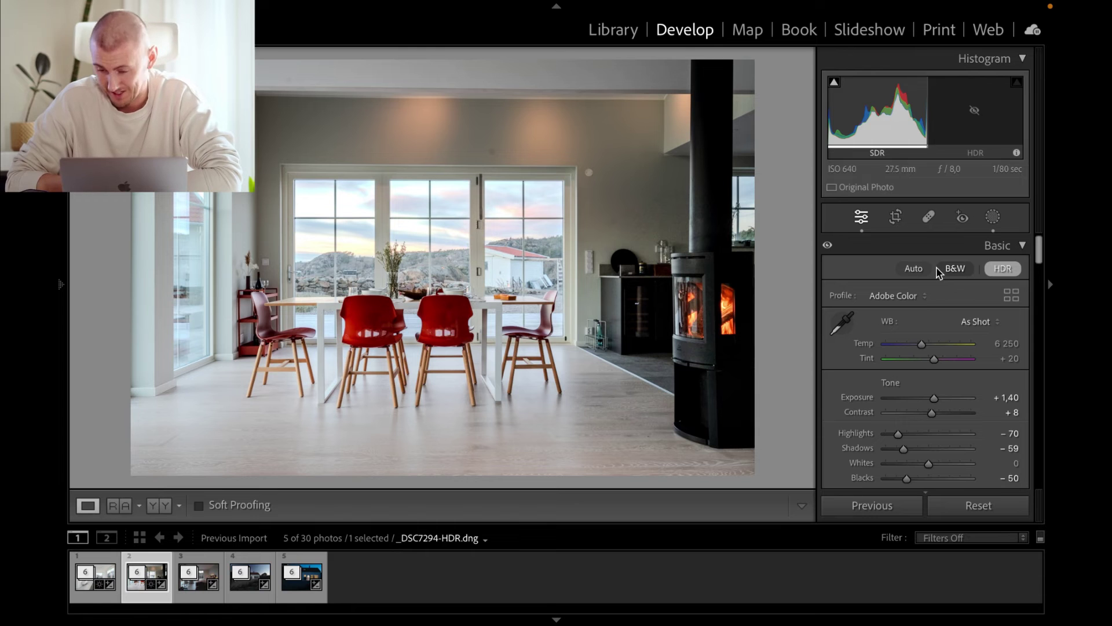
click(928, 217)
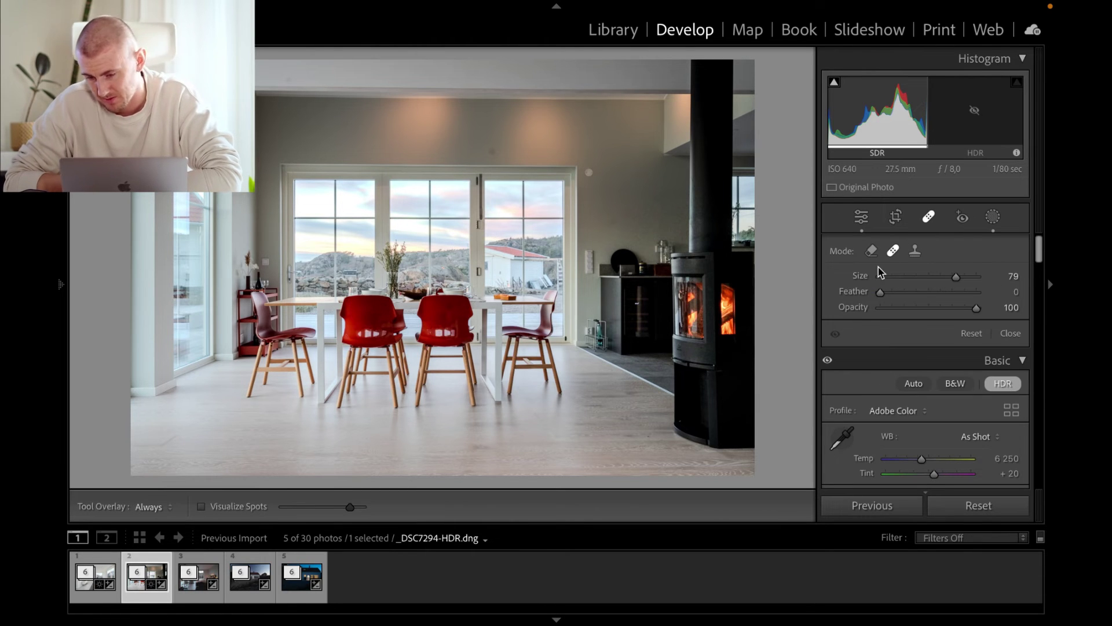
Switch Spot Removal to Heal and heal two wall blemishes at size 73, then close the tool.
click(872, 252)
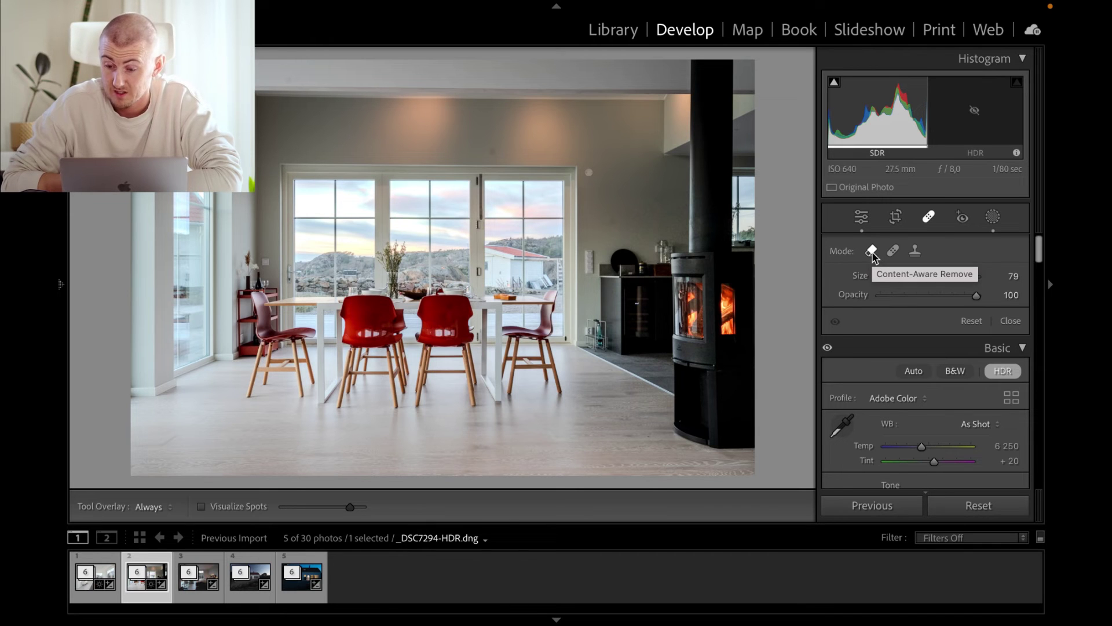
click(893, 250)
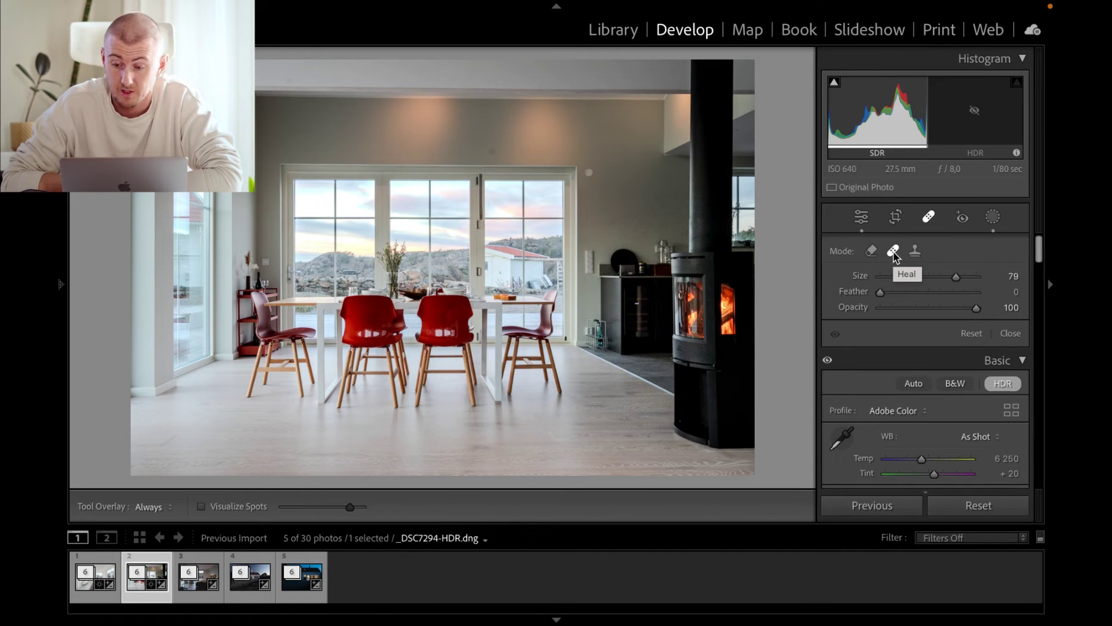
scroll(300, 79, down, 3)
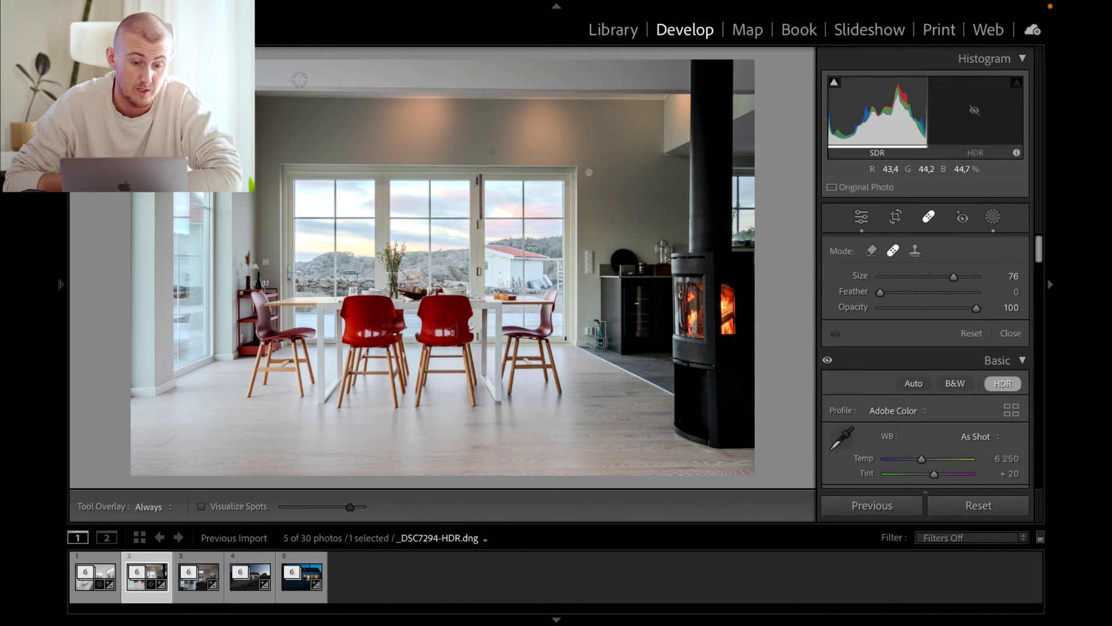
click(287, 79)
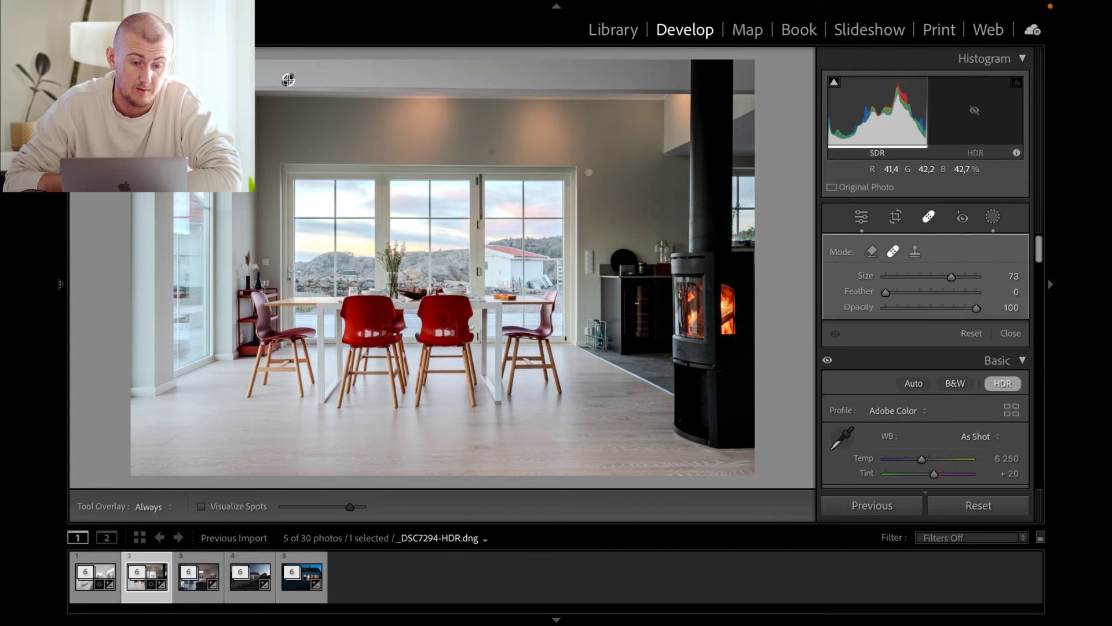
click(492, 151)
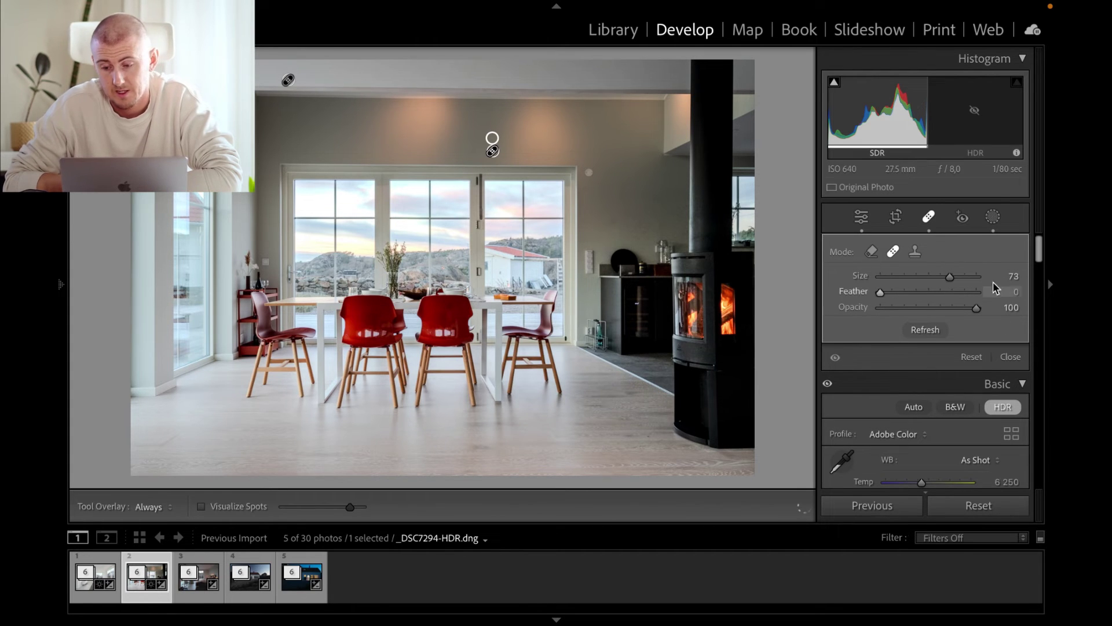
click(861, 224)
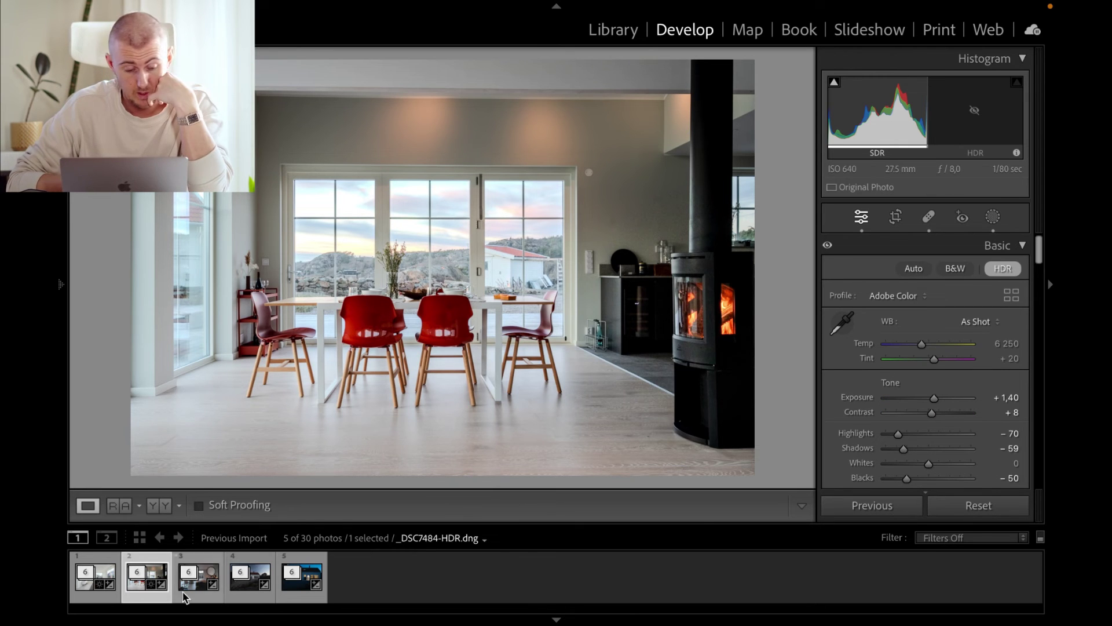
Open _DSC7447-HDR.dng, paste the dining room settings, and set white balance As Shot (5 800, +10).
click(199, 579)
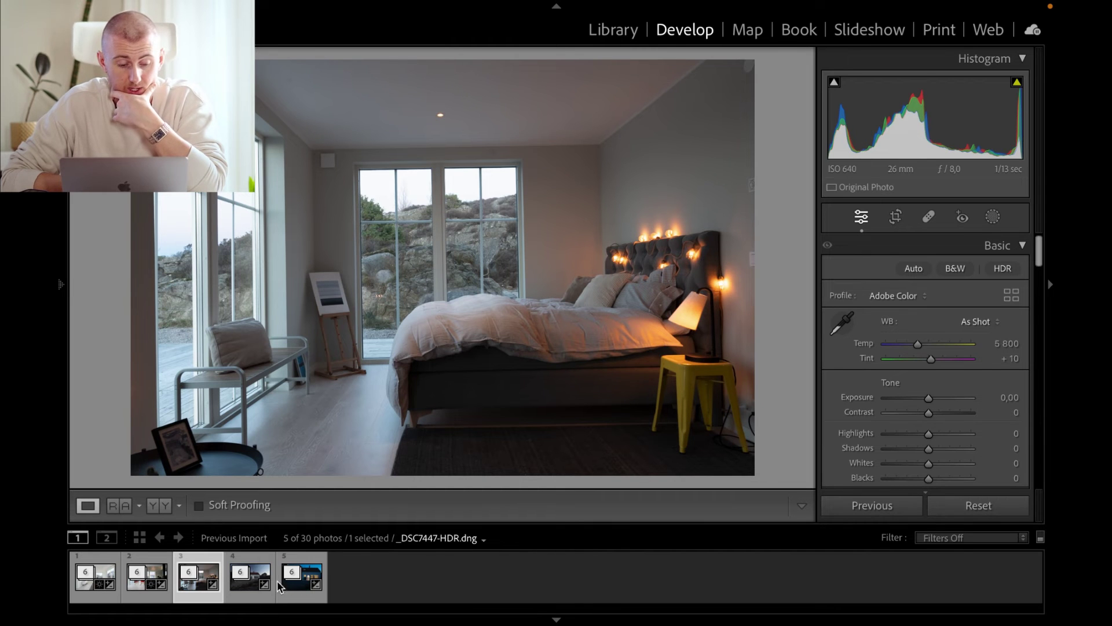
key(super+shift+v)
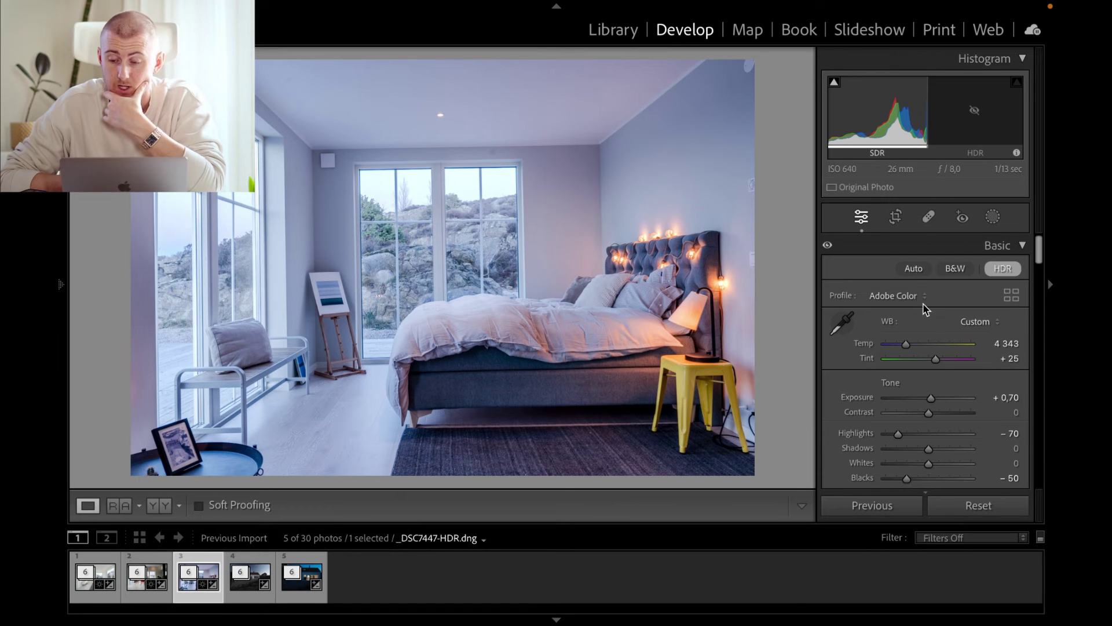
scroll(927, 316, down, 1)
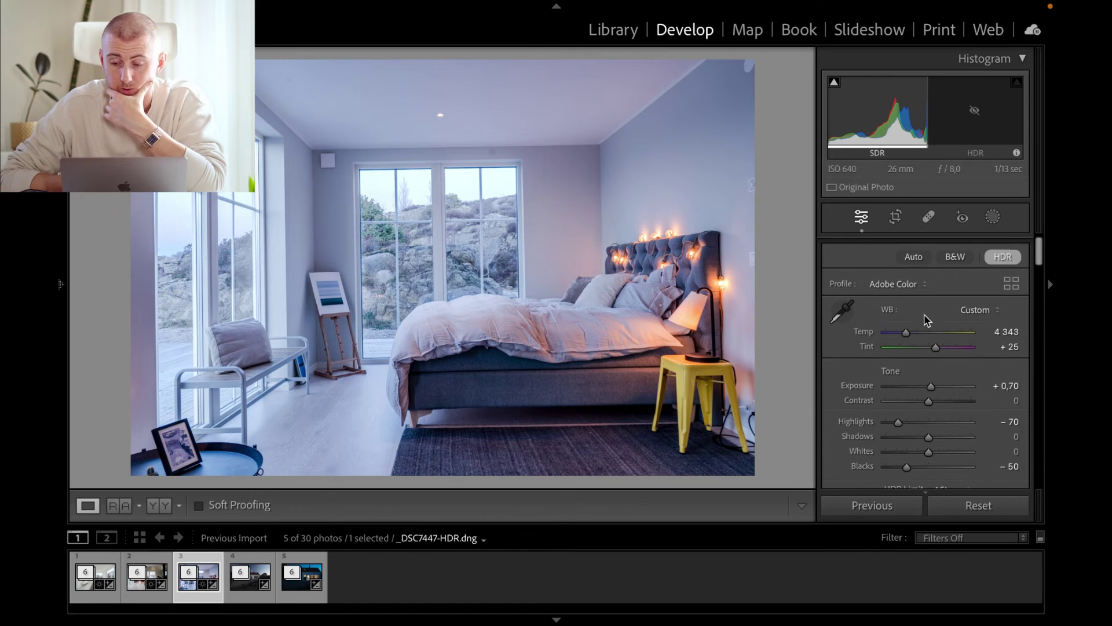
click(997, 312)
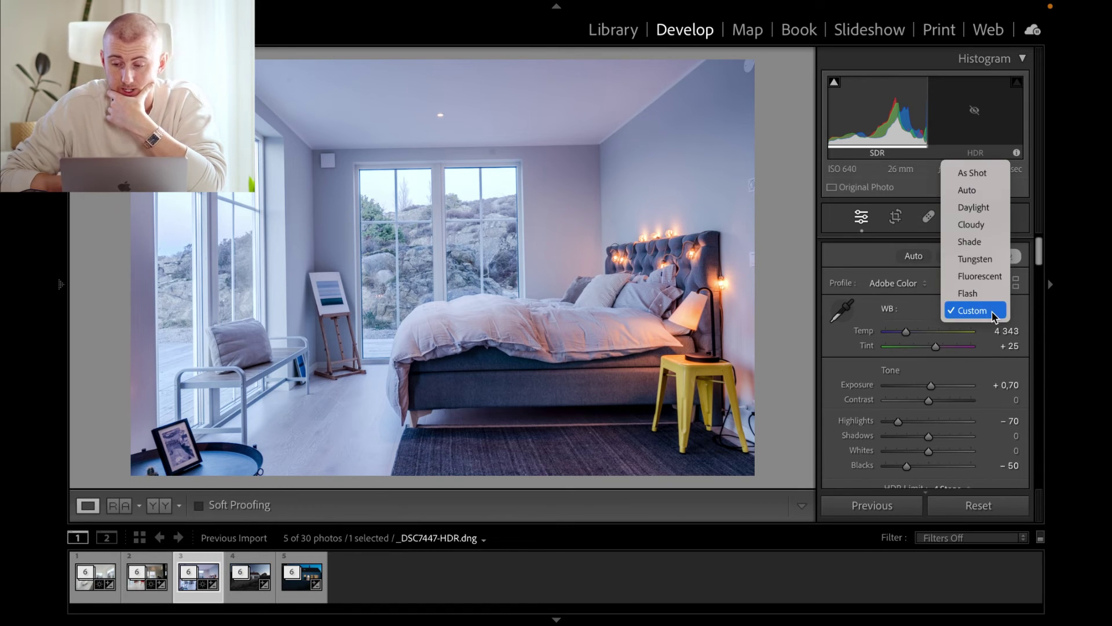
click(993, 181)
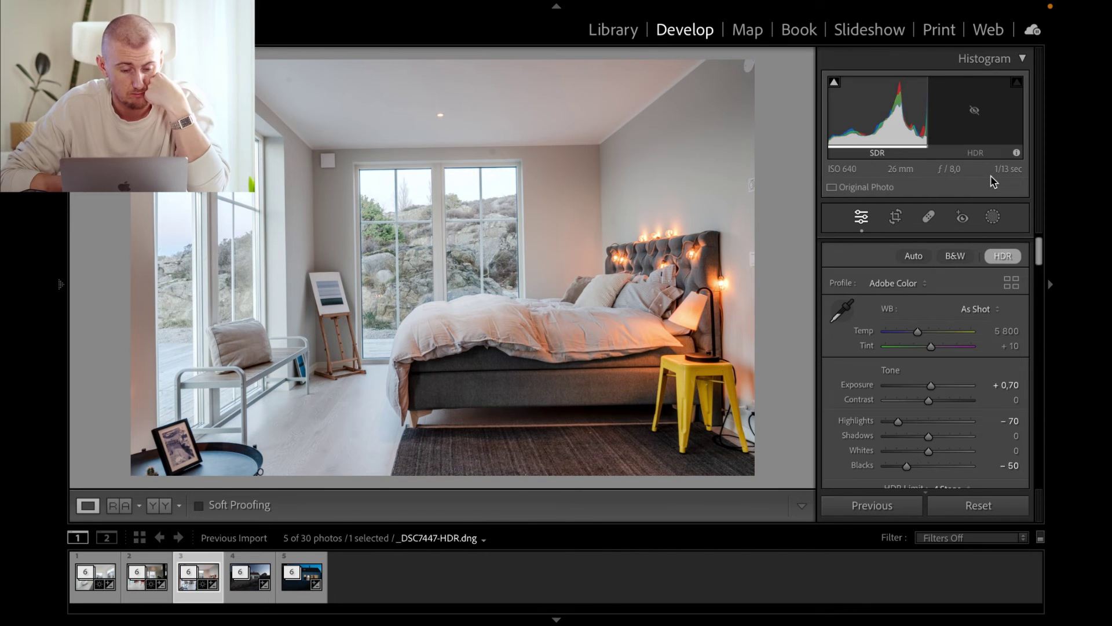
scroll(955, 377, down, 15)
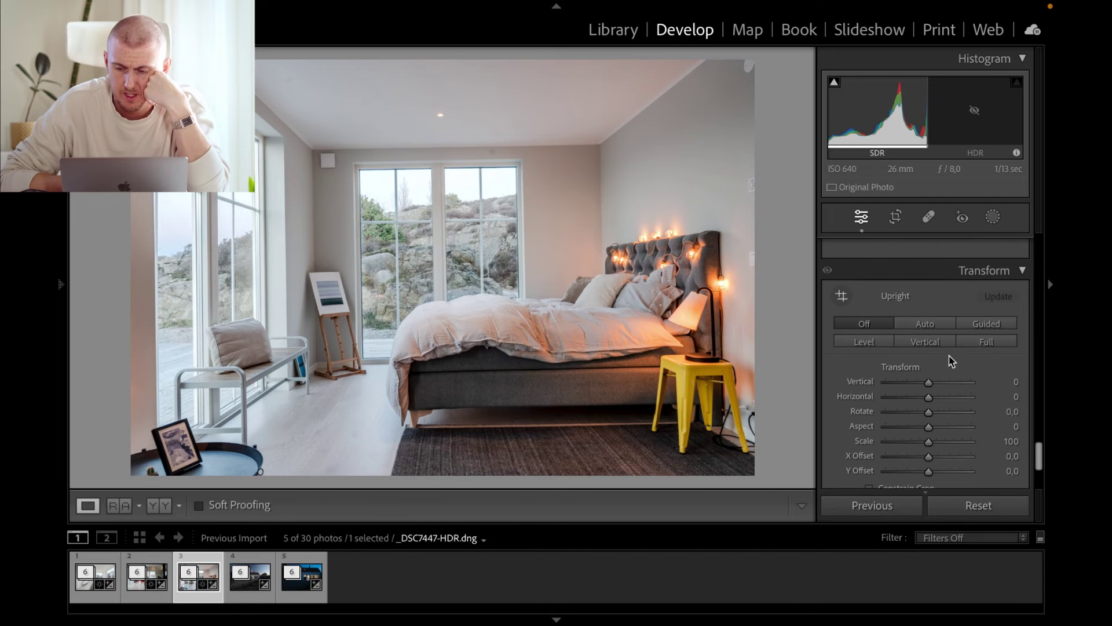
Apply Upright Auto to the bedroom photo and raise its Exposure to +1,15.
click(932, 326)
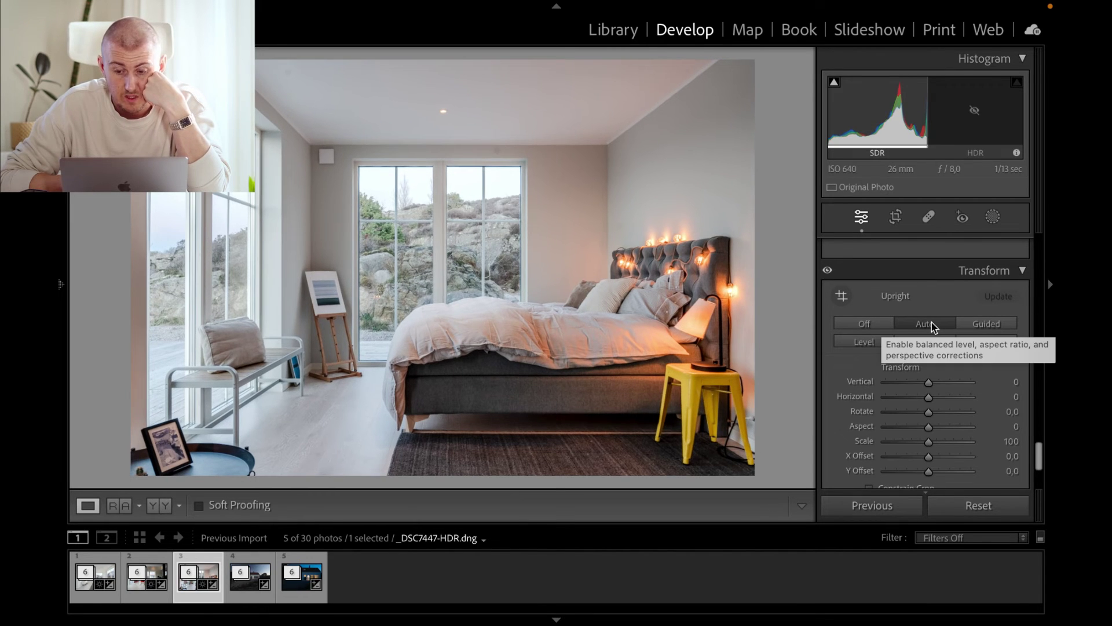
scroll(933, 328, up, 15)
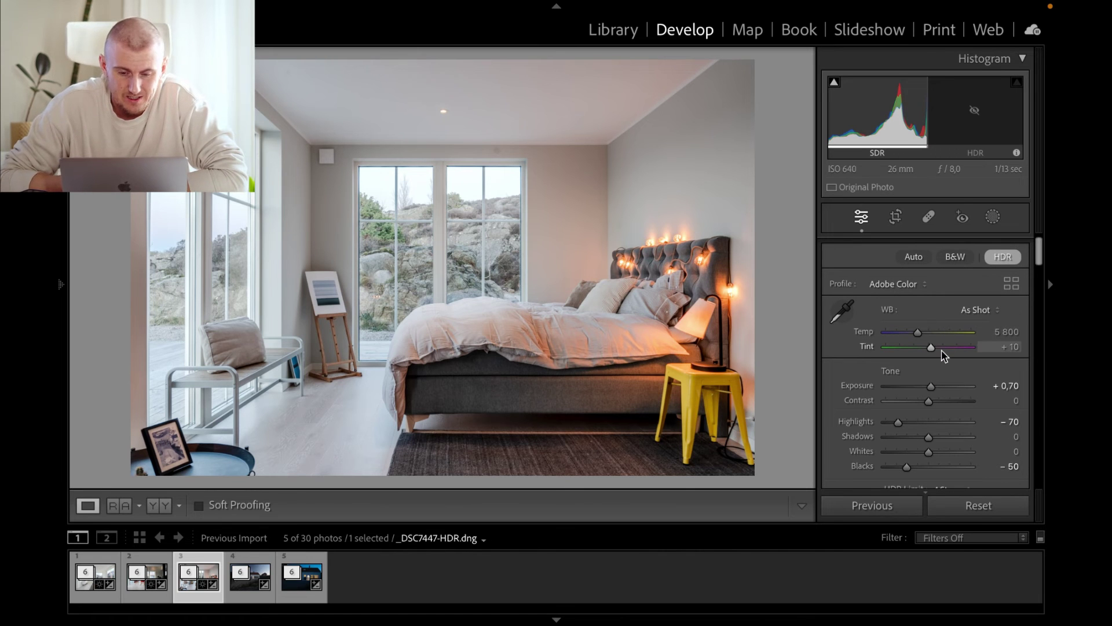
scroll(941, 381, down, 6)
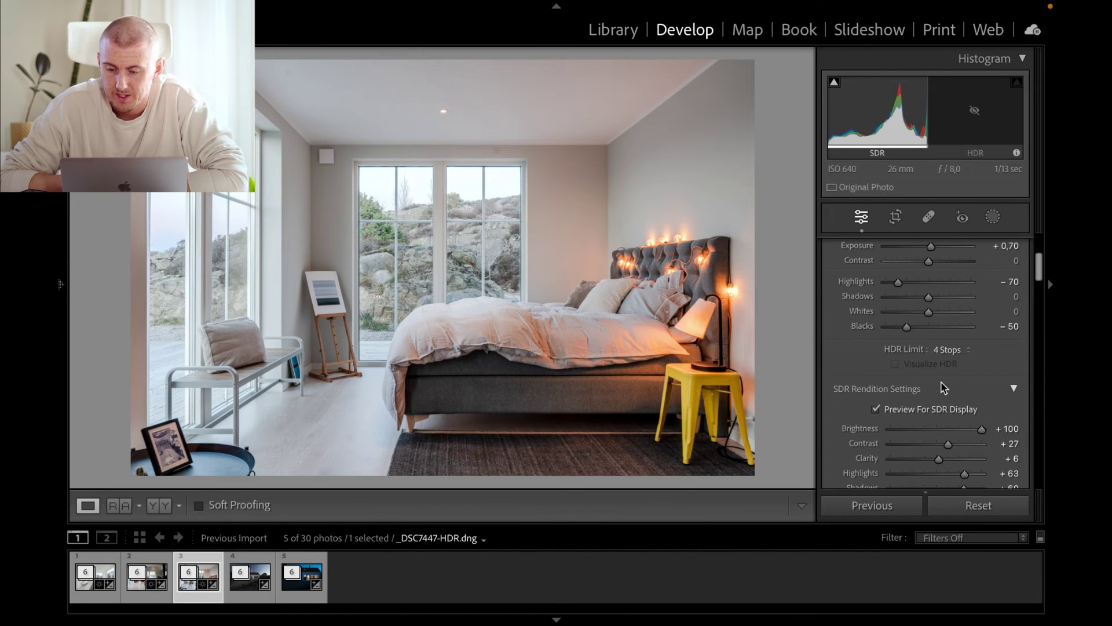
scroll(918, 414, up, 4)
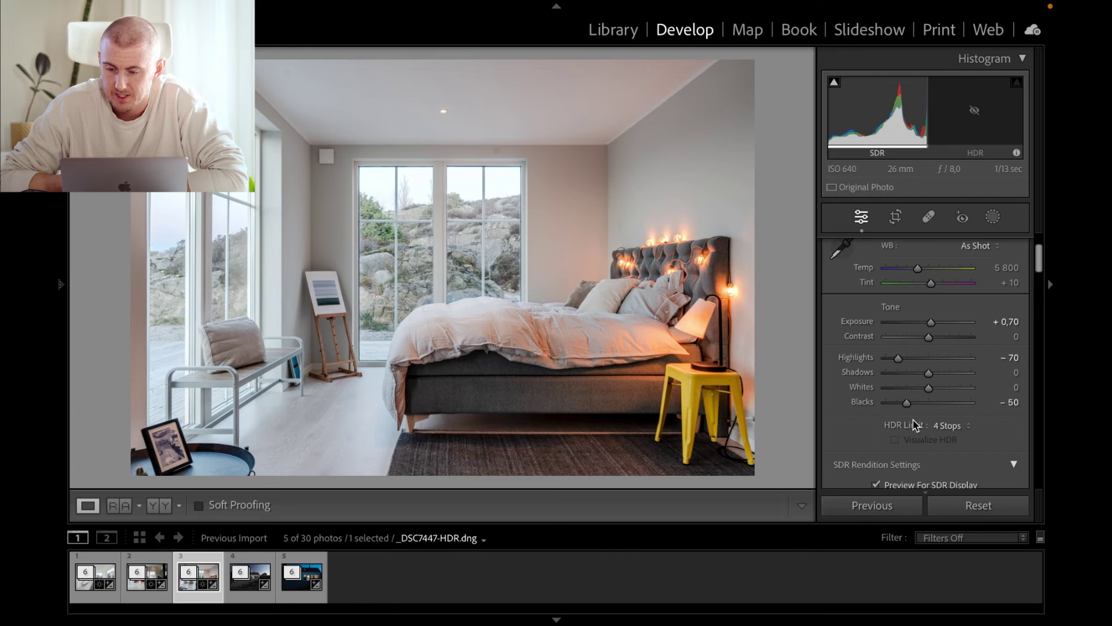
drag(931, 323, 934, 330)
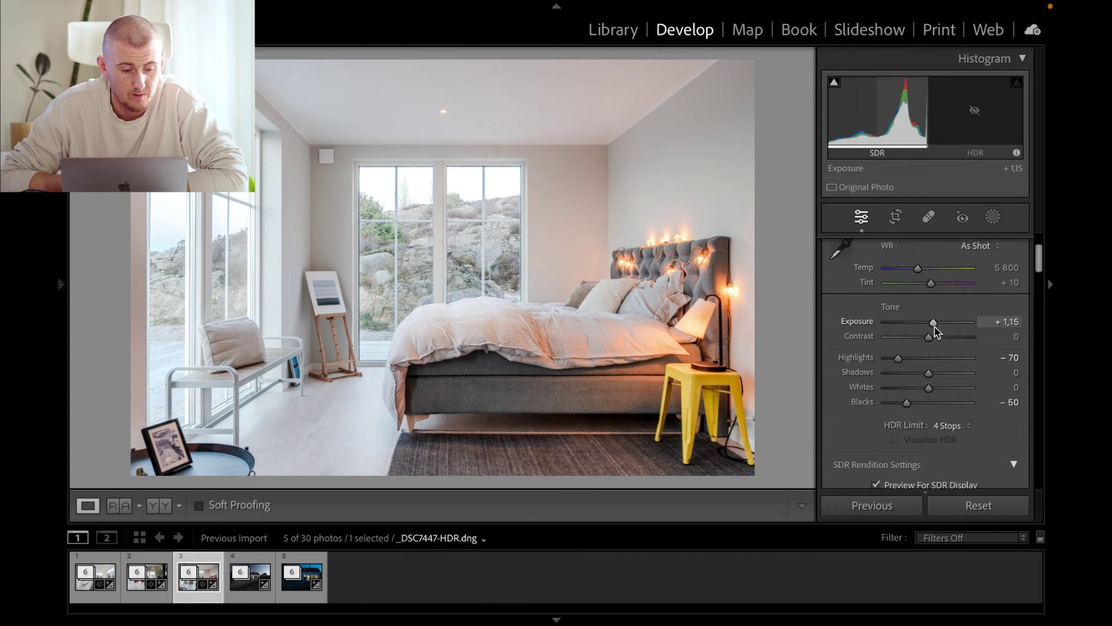
scroll(890, 340, down, 4)
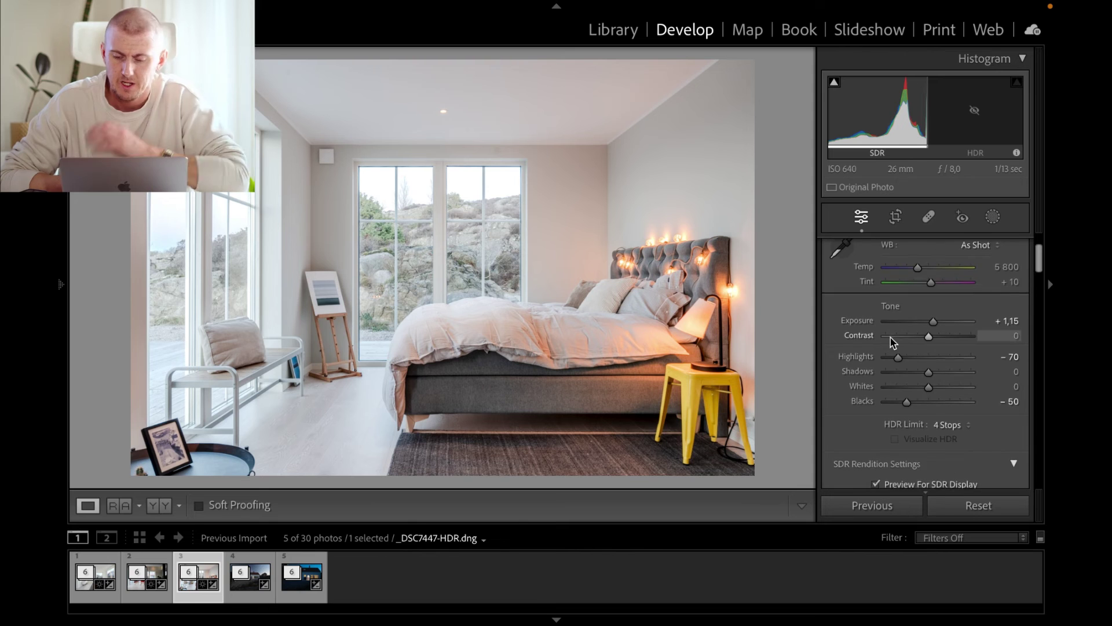
scroll(890, 341, down, 10)
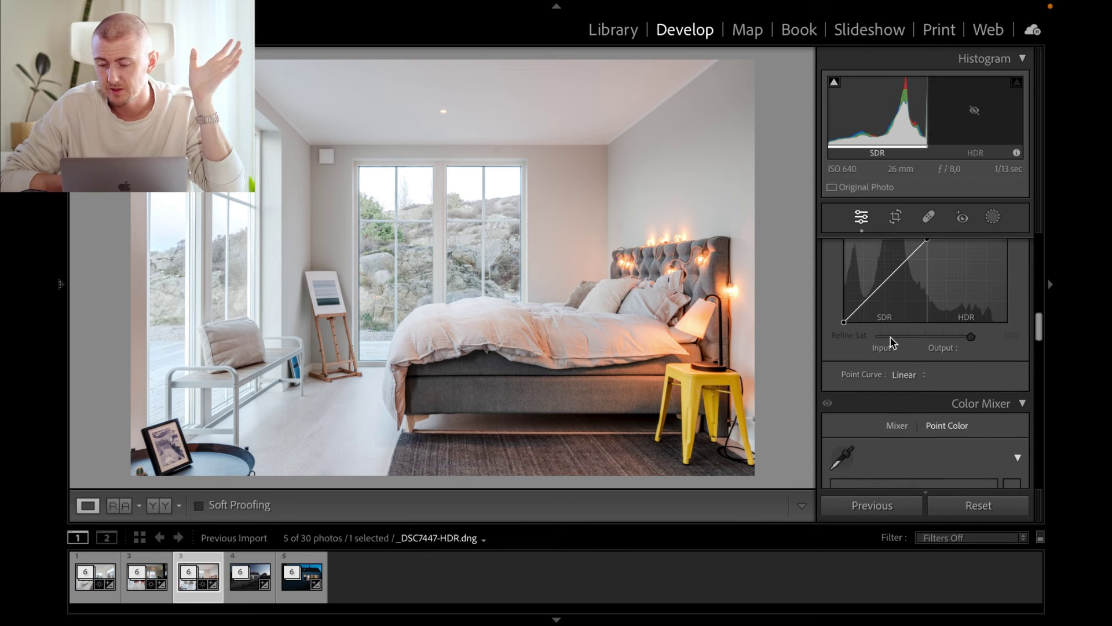
scroll(890, 342, down, 1)
Sample the orange lamp glow with Point Color, widen its range and fully desaturate it.
click(842, 336)
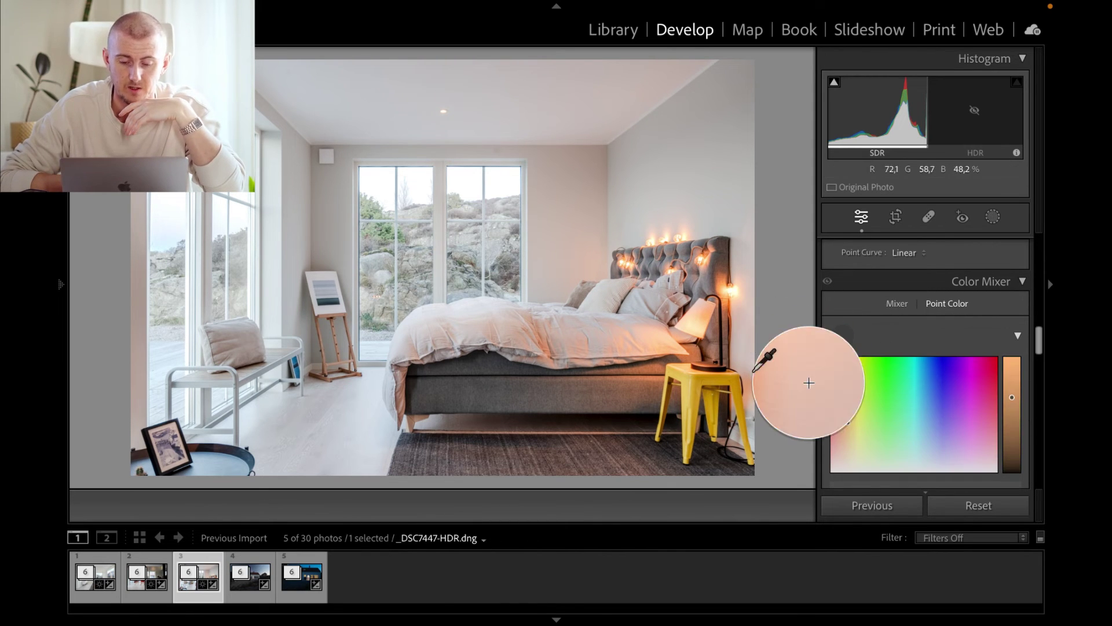
click(648, 368)
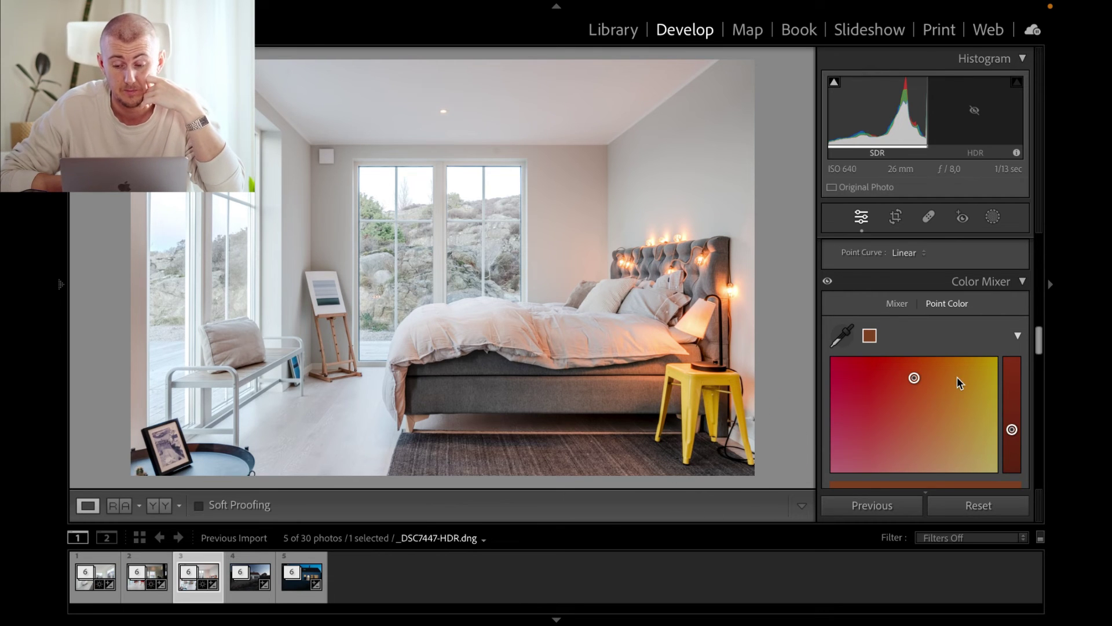
scroll(957, 377, down, 3)
scroll(957, 379, down, 2)
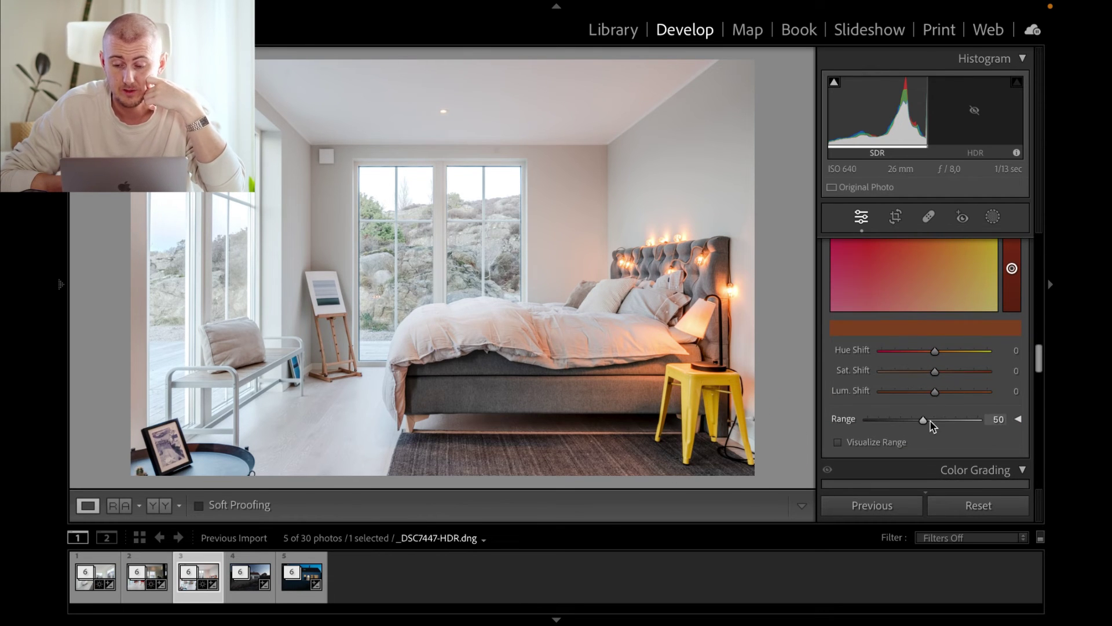
drag(923, 421, 999, 414)
drag(934, 371, 838, 374)
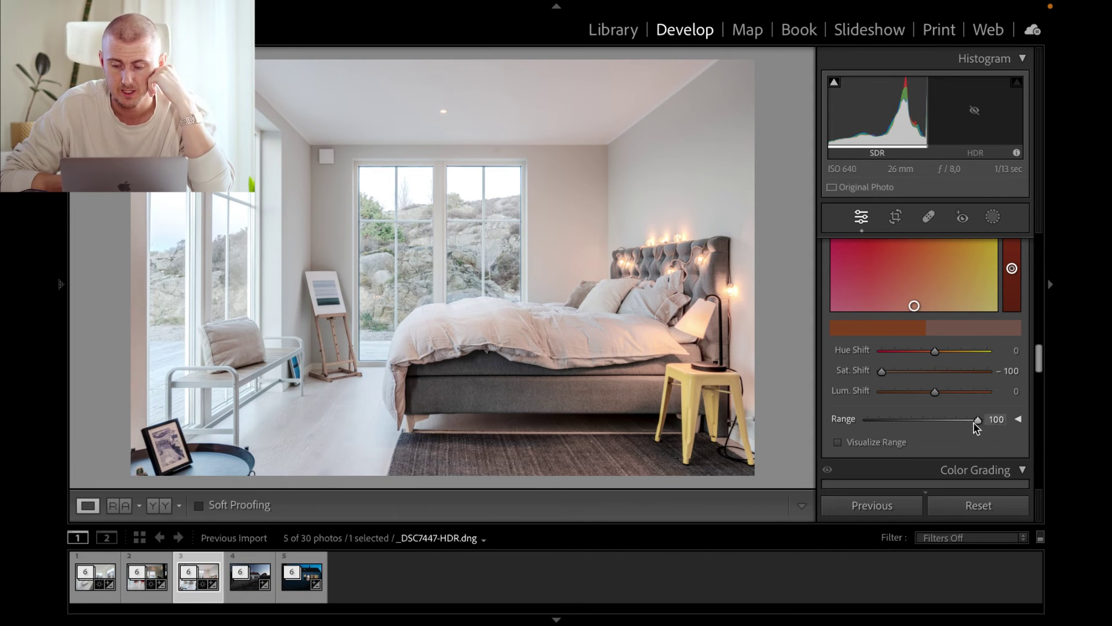
Drop the orange's range to zero, restore most of its saturation, then open _DSC7484-HDR.dng.
drag(978, 424, 916, 426)
scroll(893, 424, up, 10)
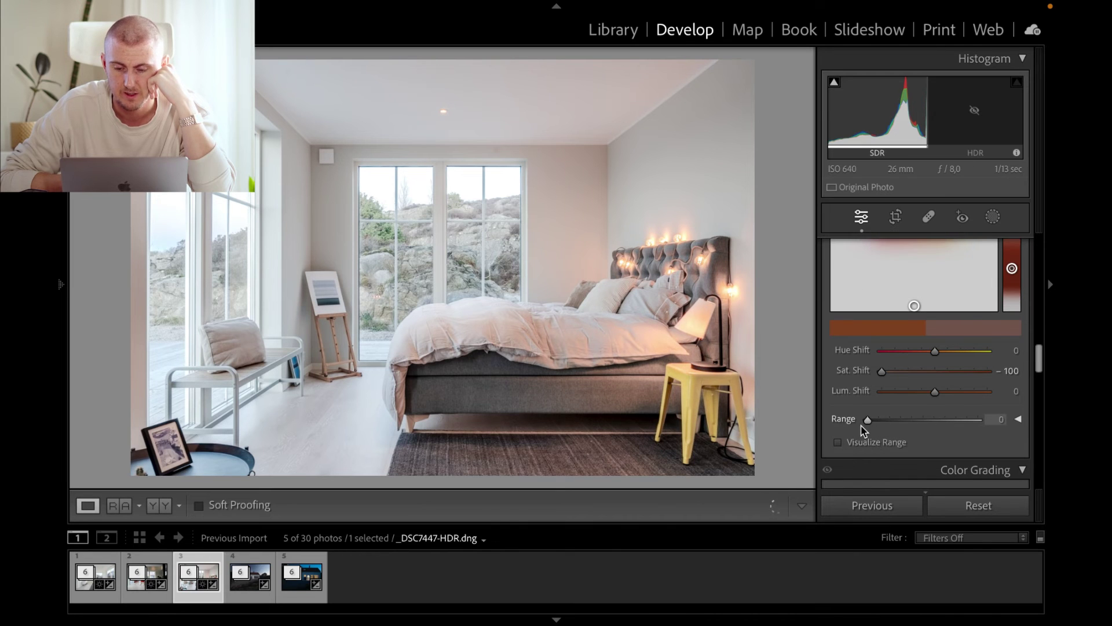
click(866, 421)
drag(882, 371, 908, 377)
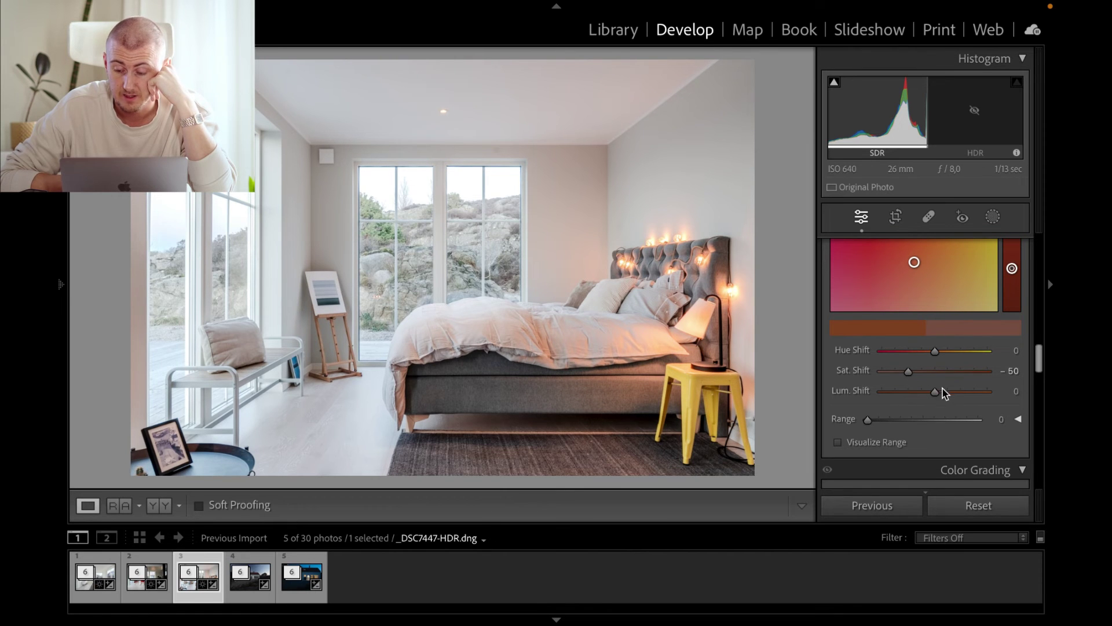
scroll(944, 392, up, 2)
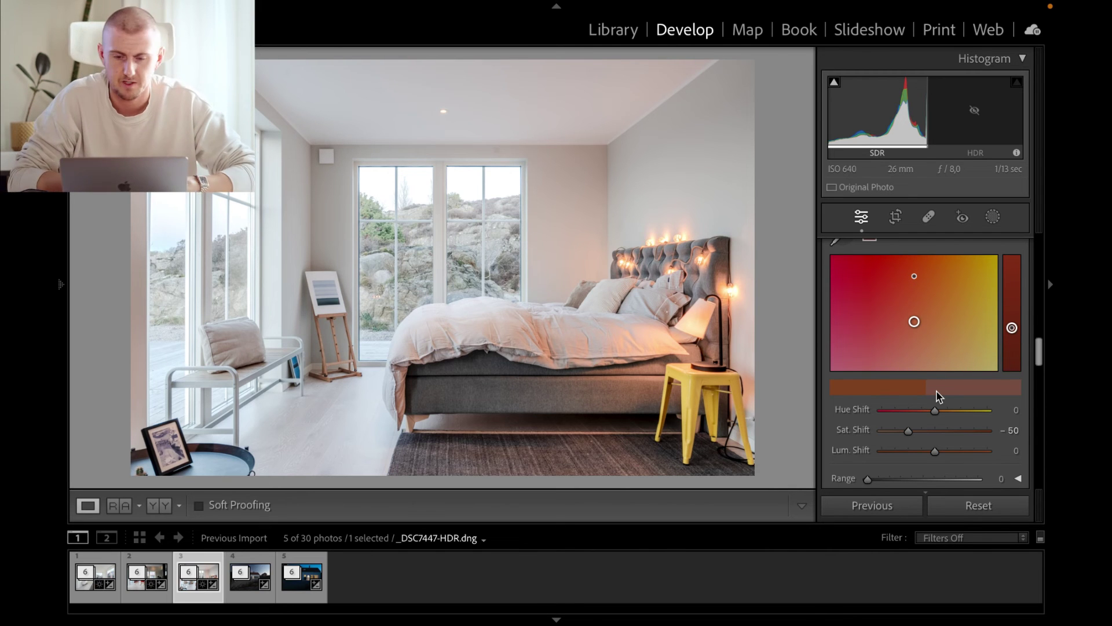
click(244, 594)
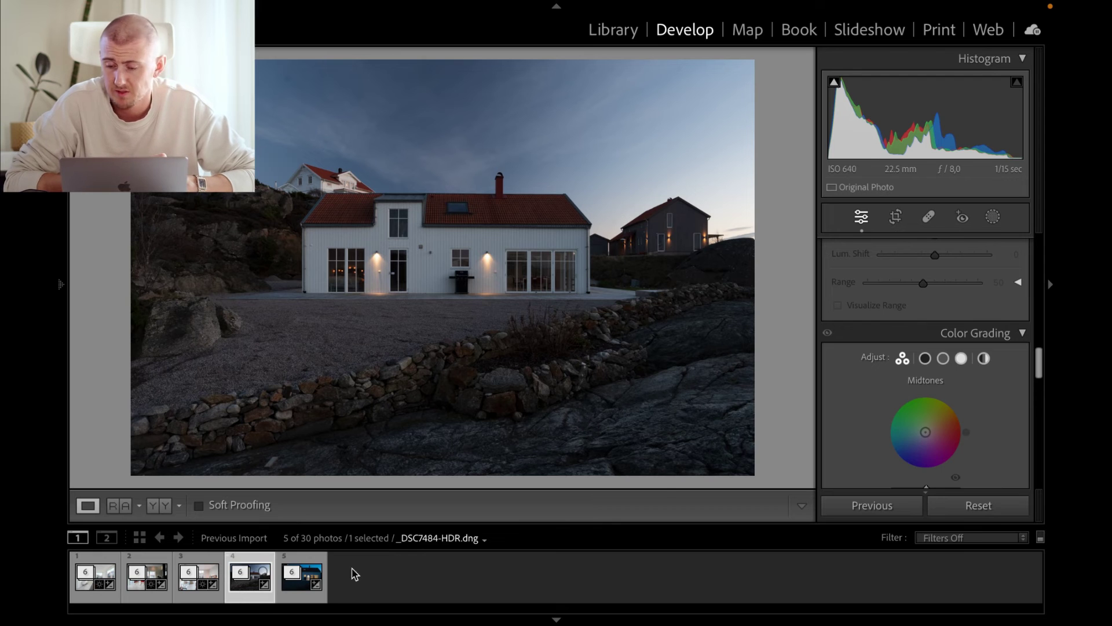
Enable HDR on the dusk house photo and set SDR Brightness to +100.
scroll(896, 269, up, 15)
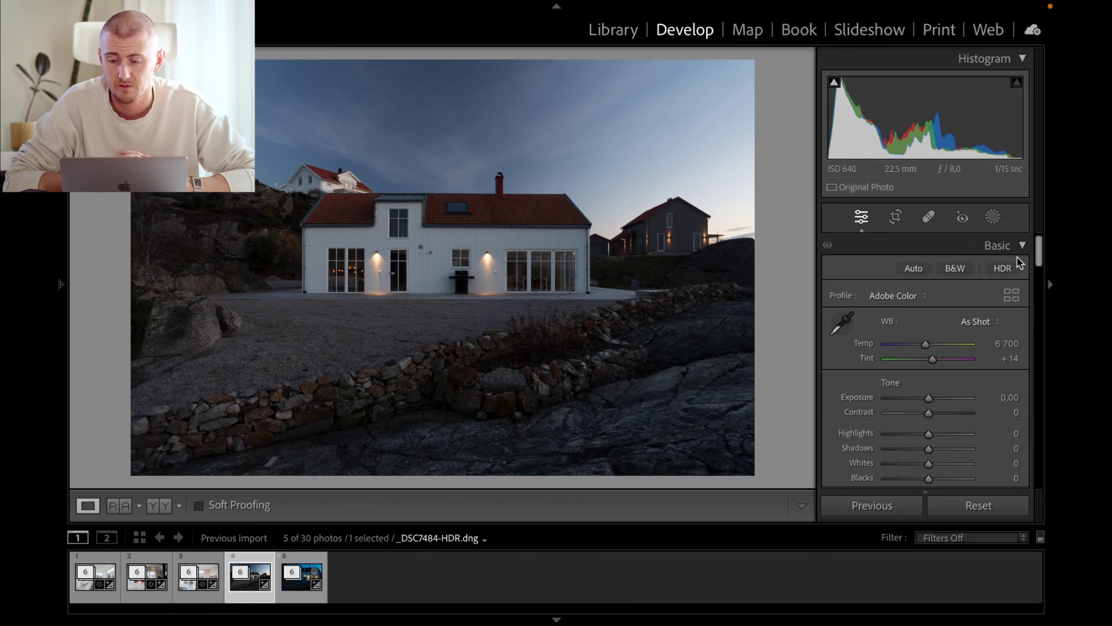
click(1002, 269)
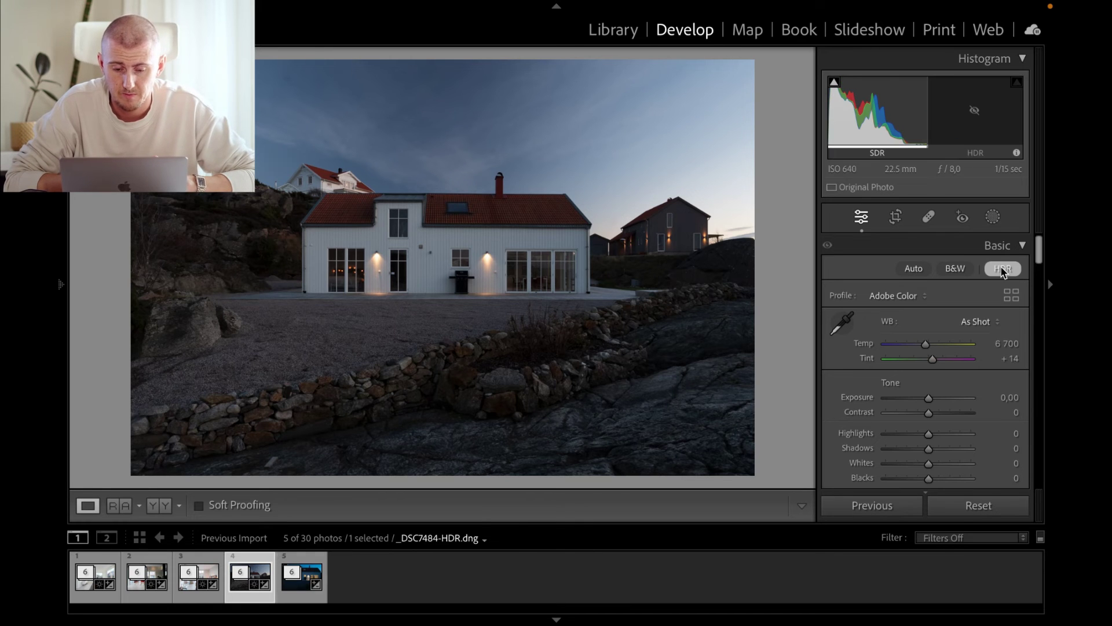
scroll(961, 328, down, 3)
scroll(961, 333, down, 5)
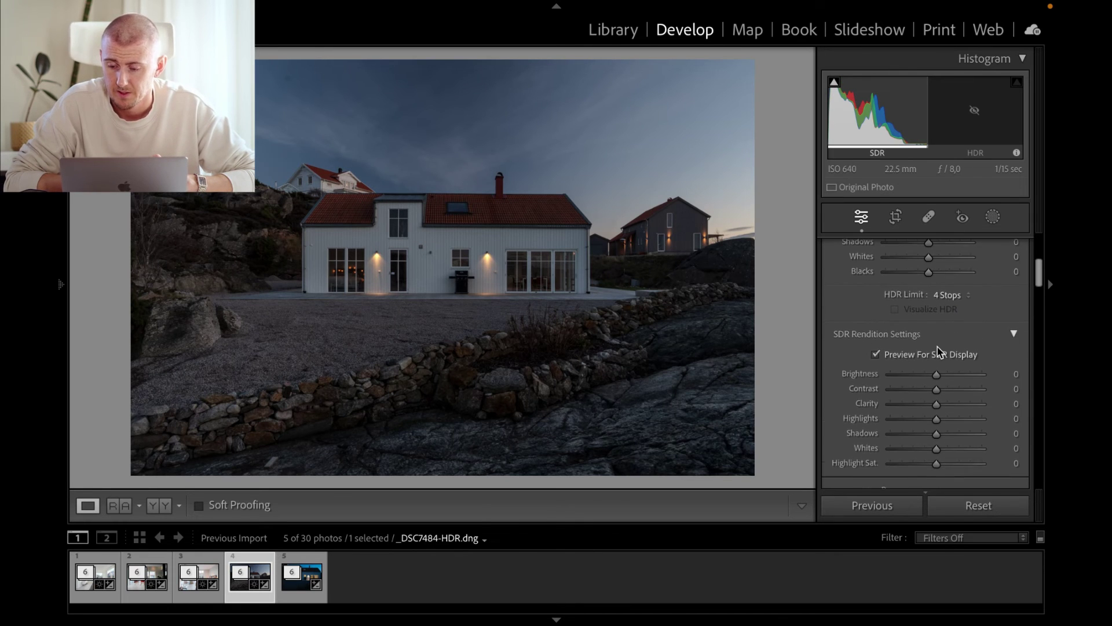
scroll(938, 351, down, 1)
drag(937, 350, 1003, 350)
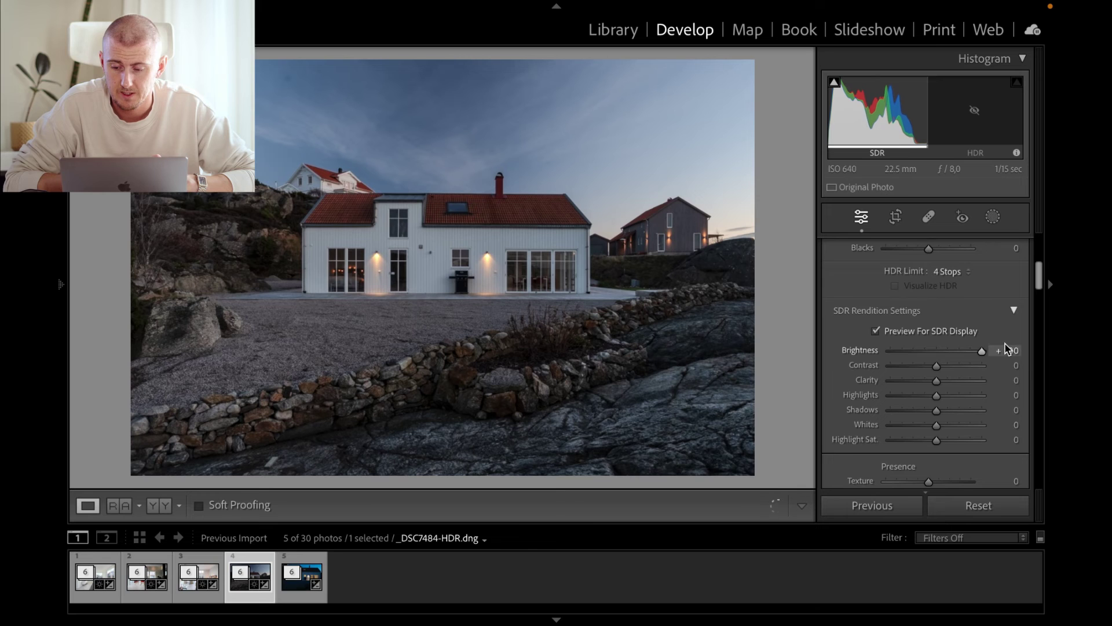
Set SDR Highlight Sat. −51, Contrast +12, Clarity +7, and raise exposure about one stop.
mouse_move(936, 440)
mouse_down()
mouse_move(903, 441)
mouse_move(946, 441)
mouse_move(914, 439)
mouse_up()
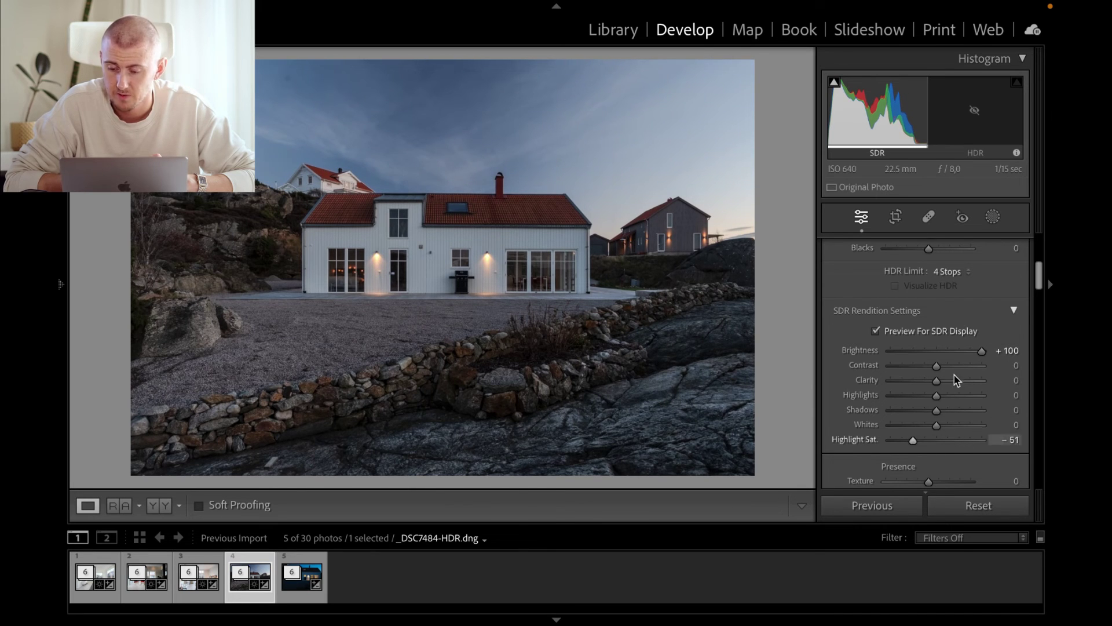
drag(941, 363, 939, 380)
scroll(940, 380, up, 3)
scroll(941, 390, down, 2)
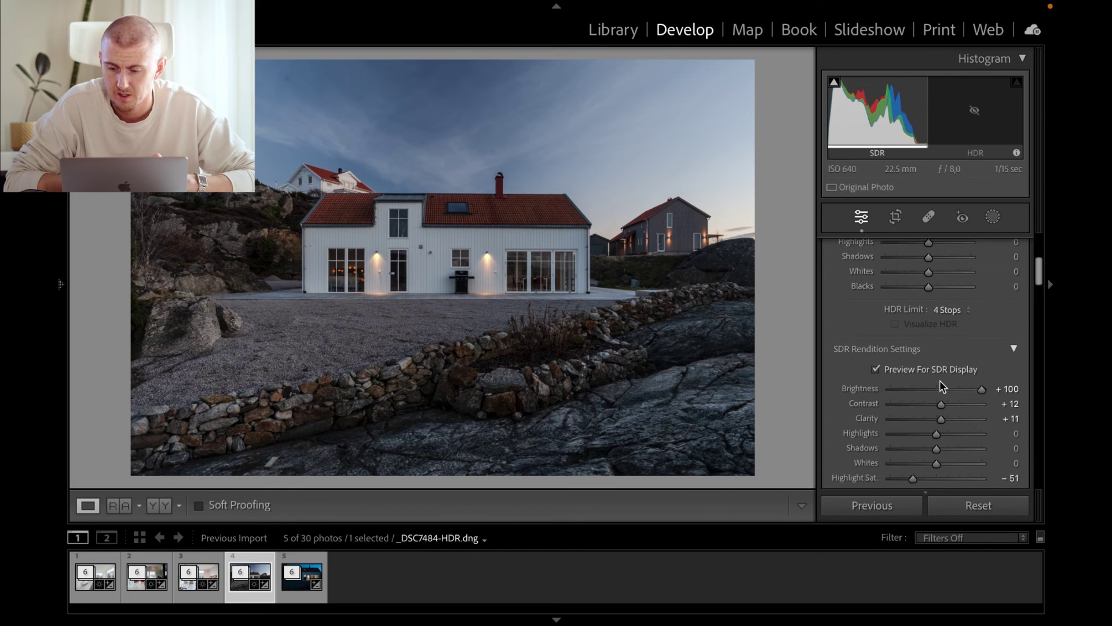
scroll(939, 412, up, 4)
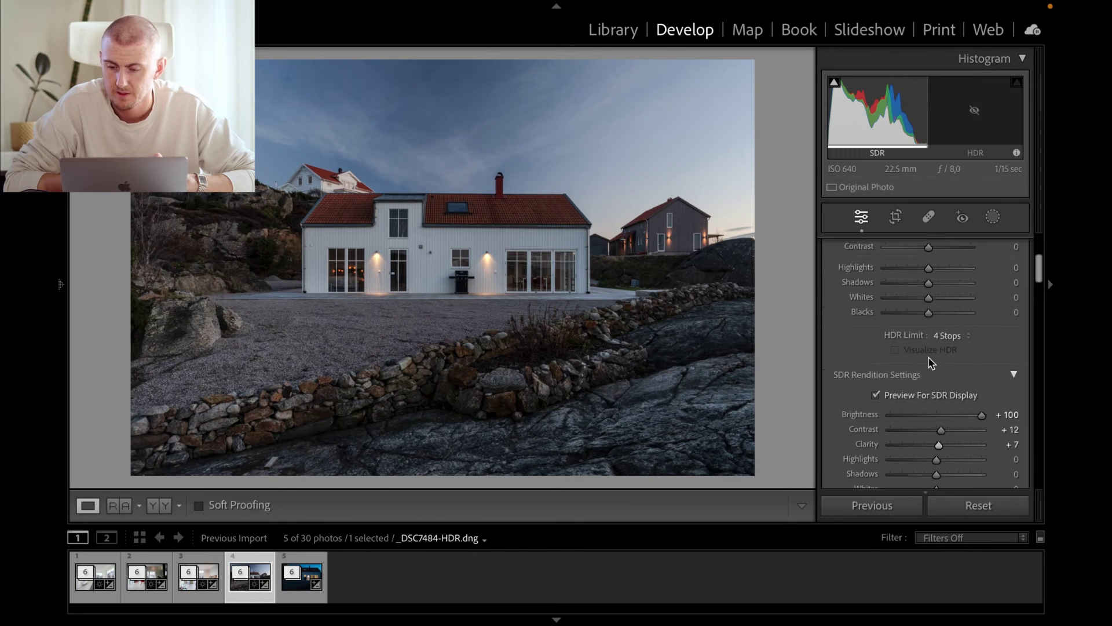
drag(930, 403, 933, 399)
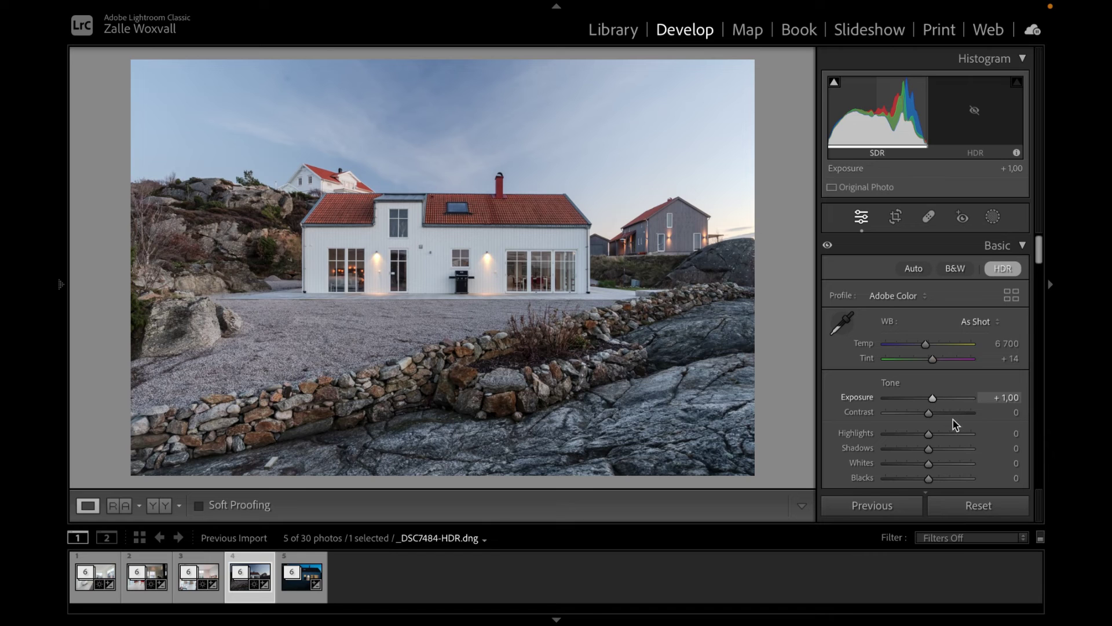
Pull Shadows down to −45 with exposure at +1,00.
scroll(954, 426, down, 2)
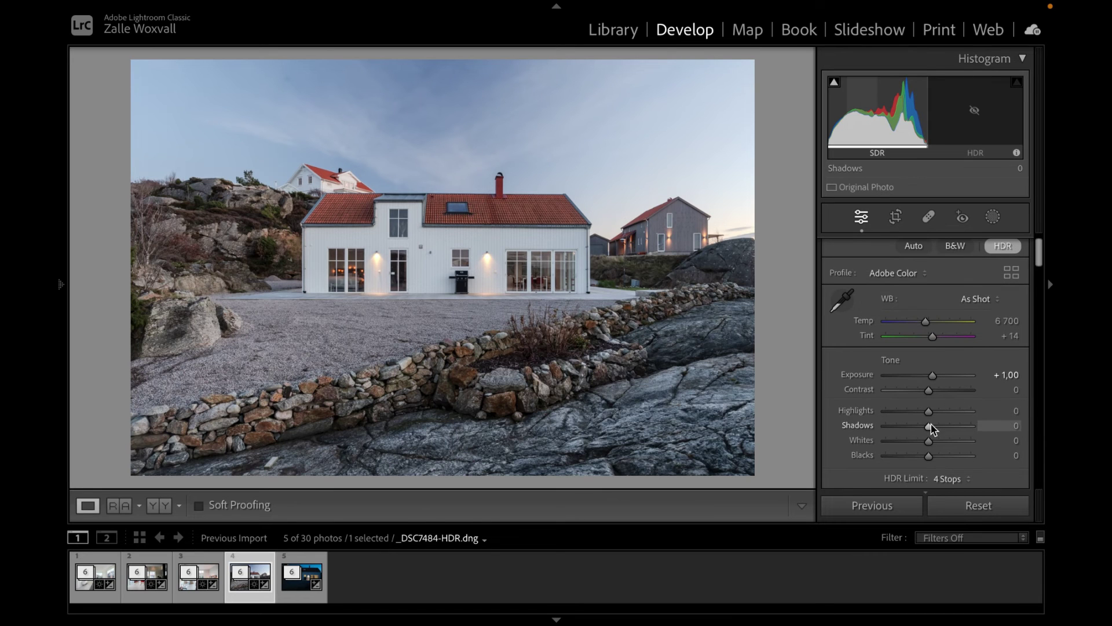
drag(928, 424, 911, 428)
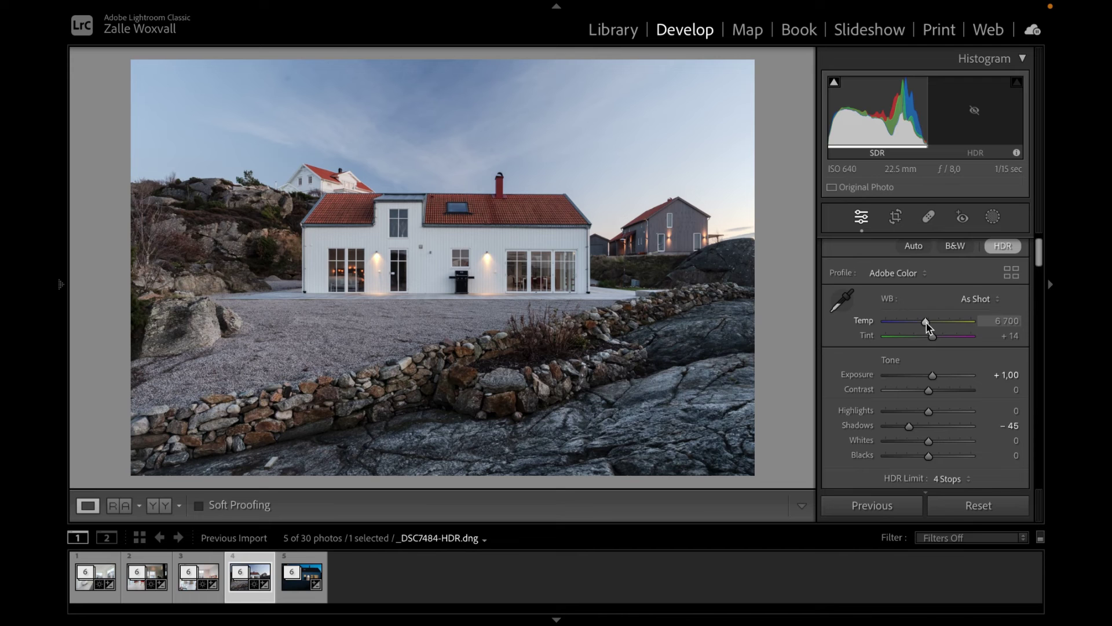
Set white balance Temp to 9 657 and Tint to +21.
drag(925, 323, 942, 324)
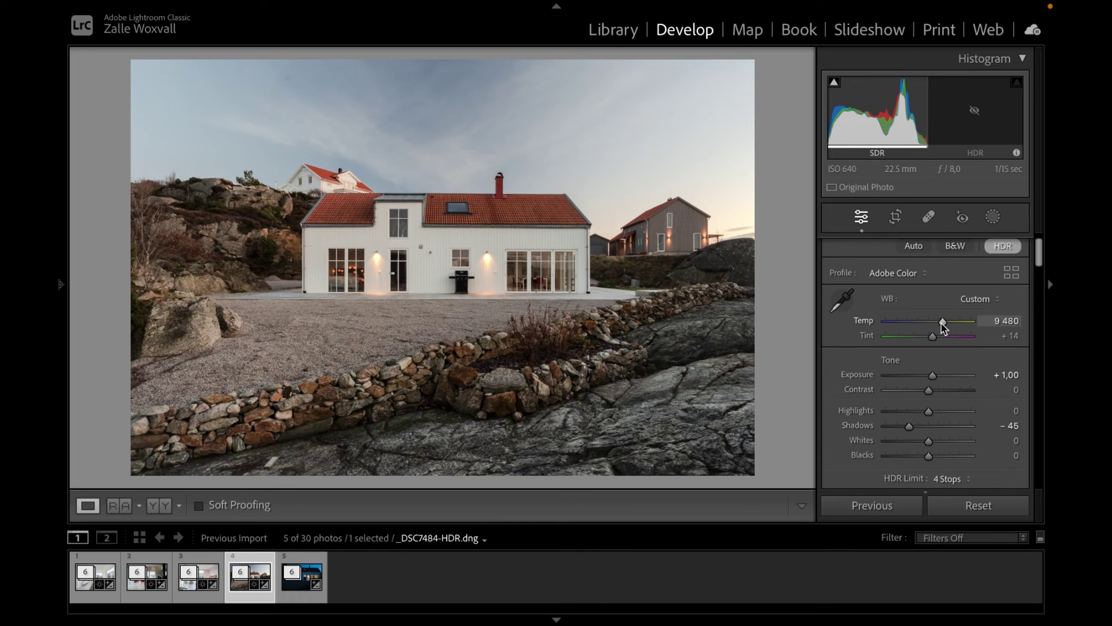
drag(933, 336, 944, 322)
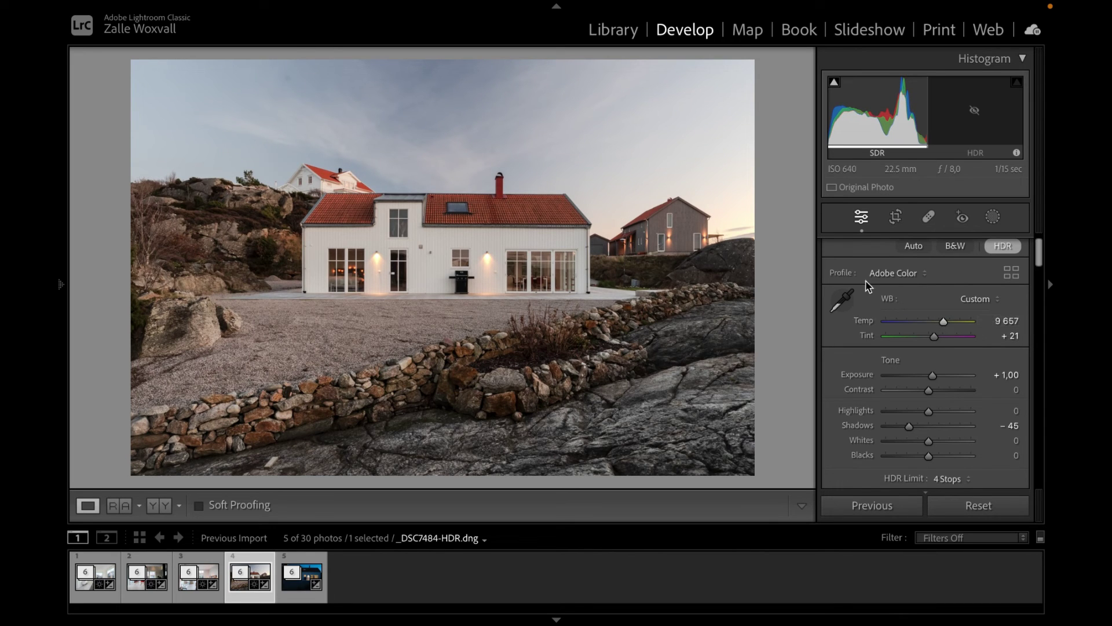
scroll(884, 330, down, 2)
Color-grade the shadows warm orange at hue 15, saturation 14.
scroll(884, 331, down, 4)
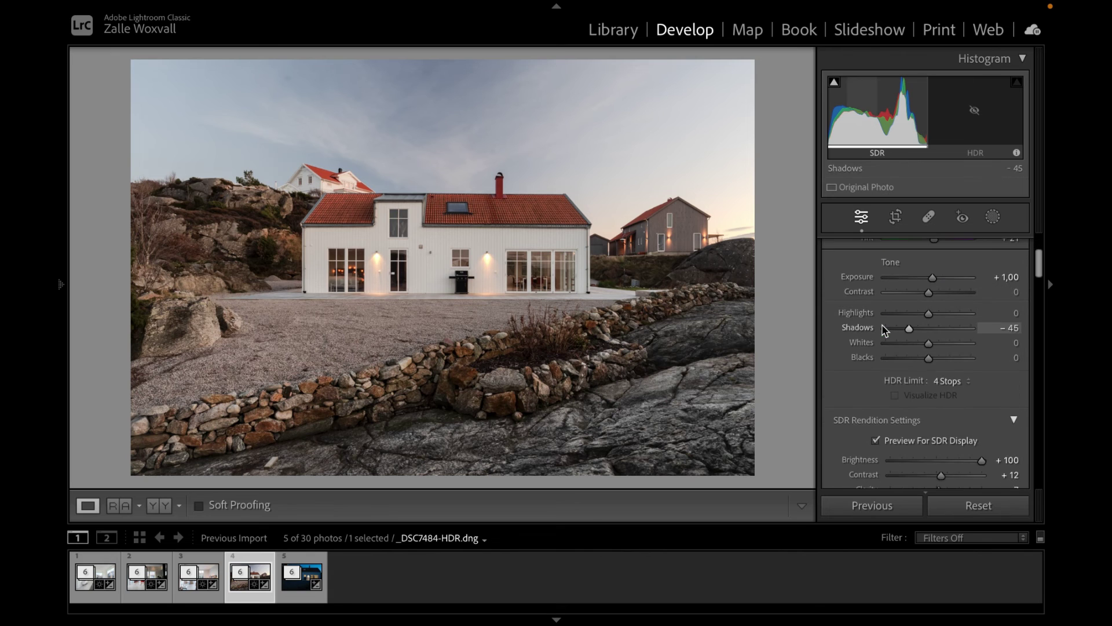
scroll(927, 358, down, 10)
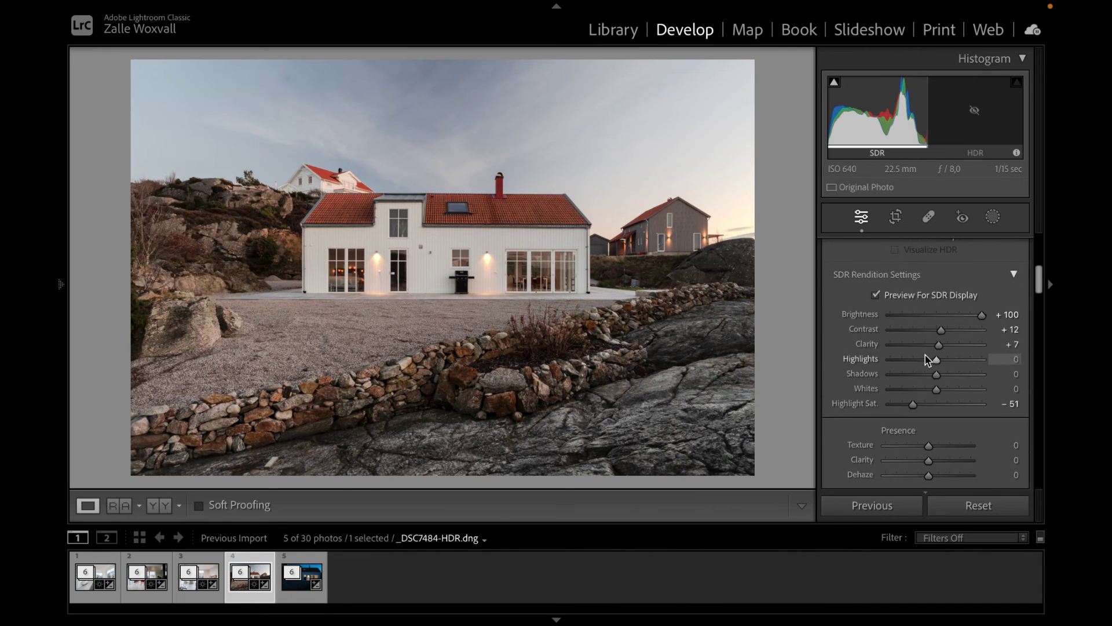
scroll(926, 359, down, 6)
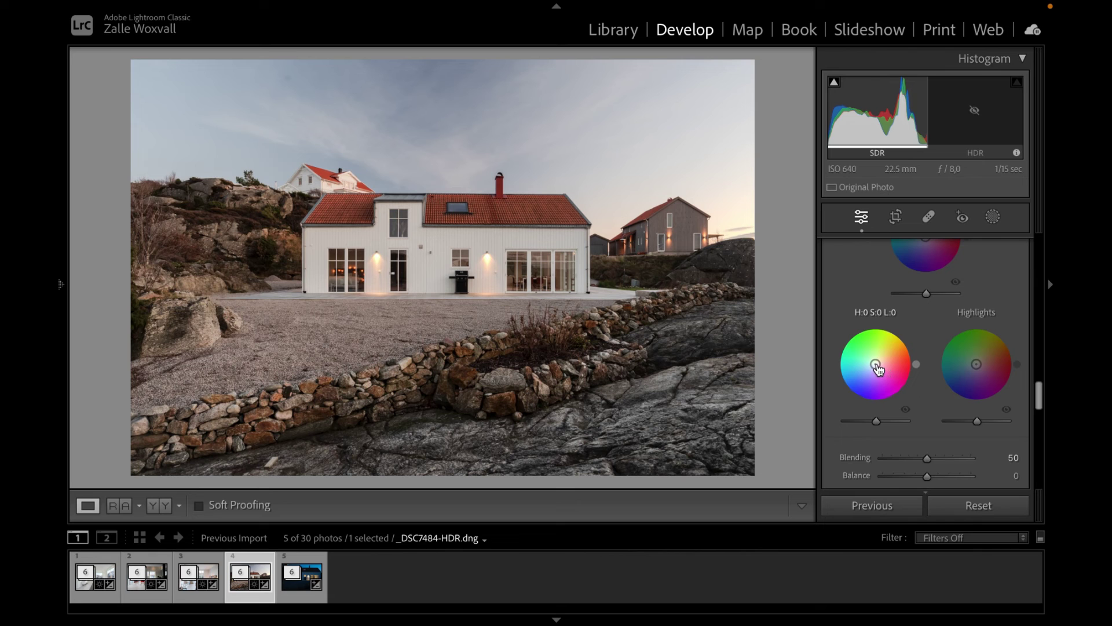
mouse_move(877, 364)
mouse_down()
mouse_move(859, 370)
mouse_move(880, 362)
mouse_up()
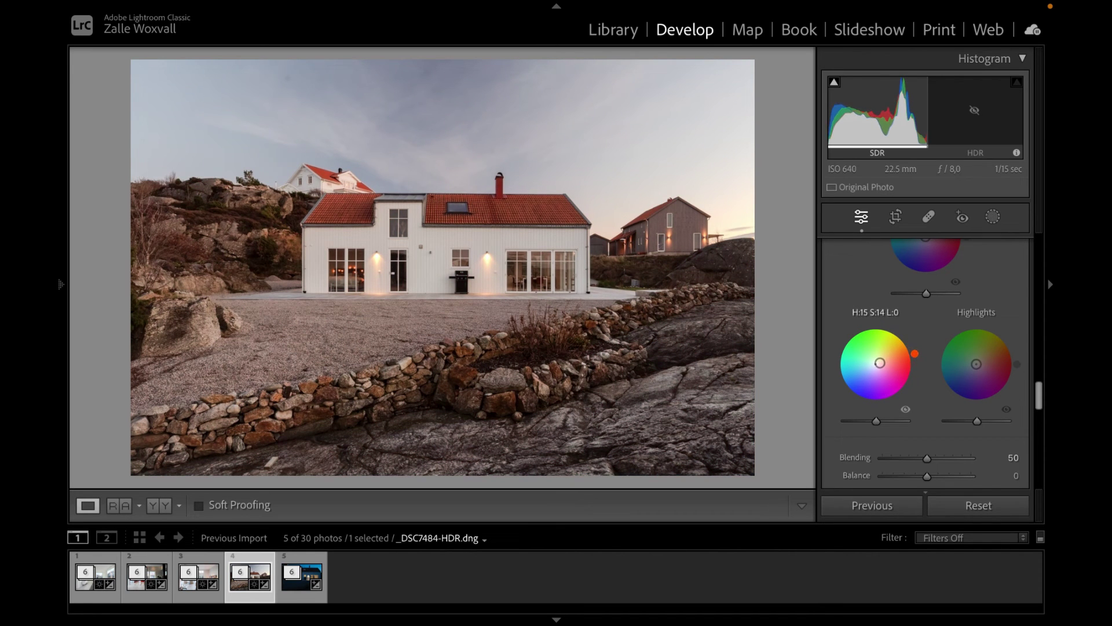
scroll(924, 307, up, 10)
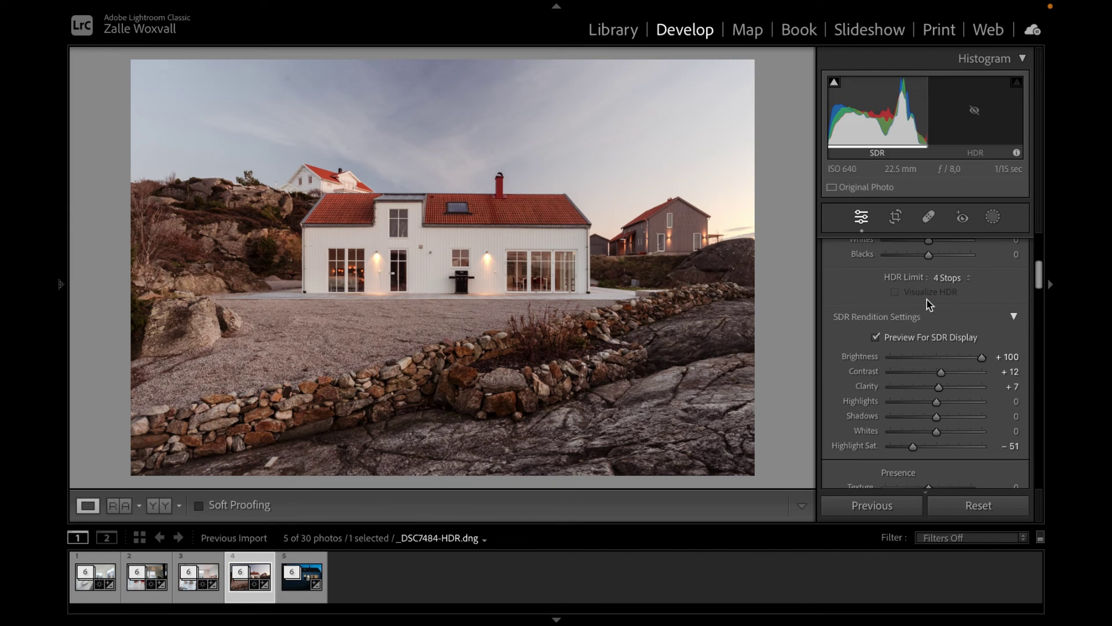
scroll(928, 304, up, 5)
scroll(932, 319, down, 1)
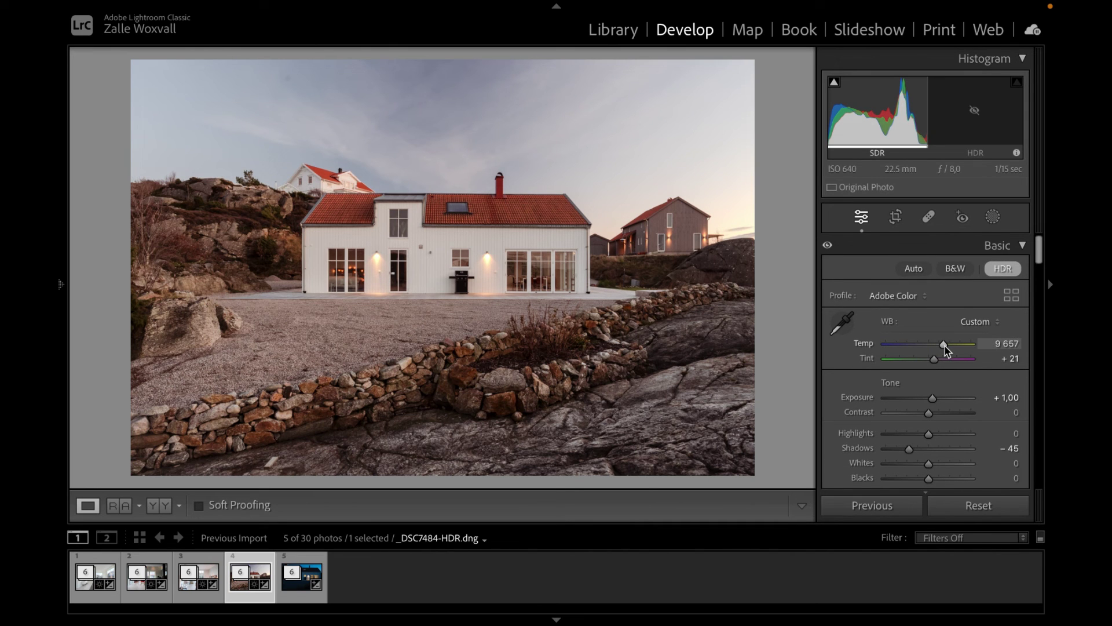
Set Temp to 7 969 and Tint to +19, and drop SDR Highlight Sat. to −90.
drag(944, 345, 939, 346)
drag(939, 347, 940, 348)
scroll(932, 377, down, 10)
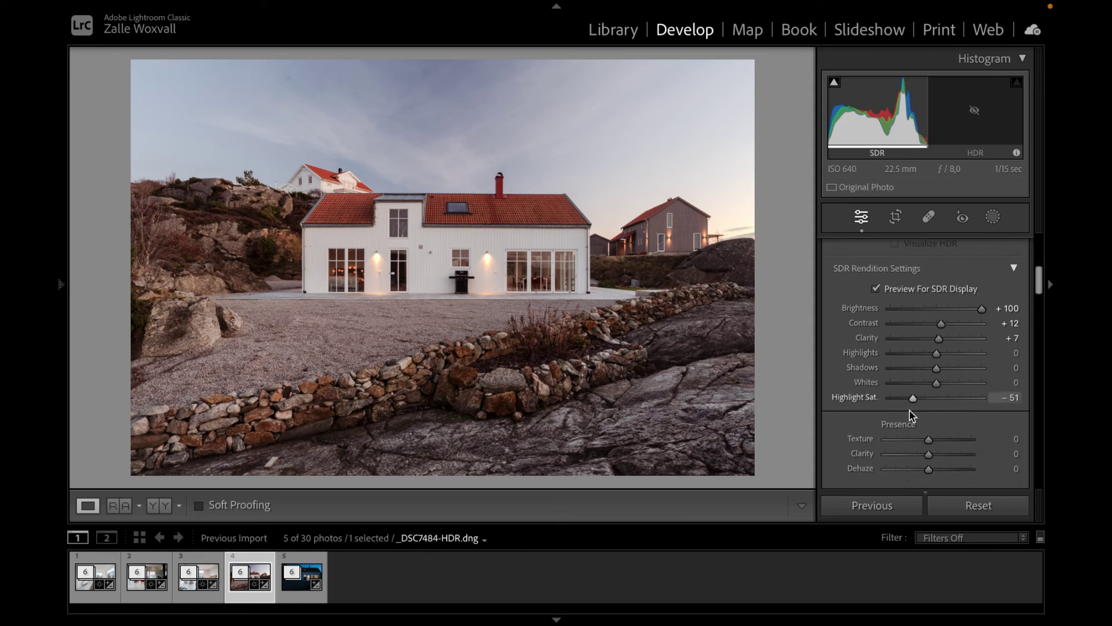
drag(913, 397, 1053, 386)
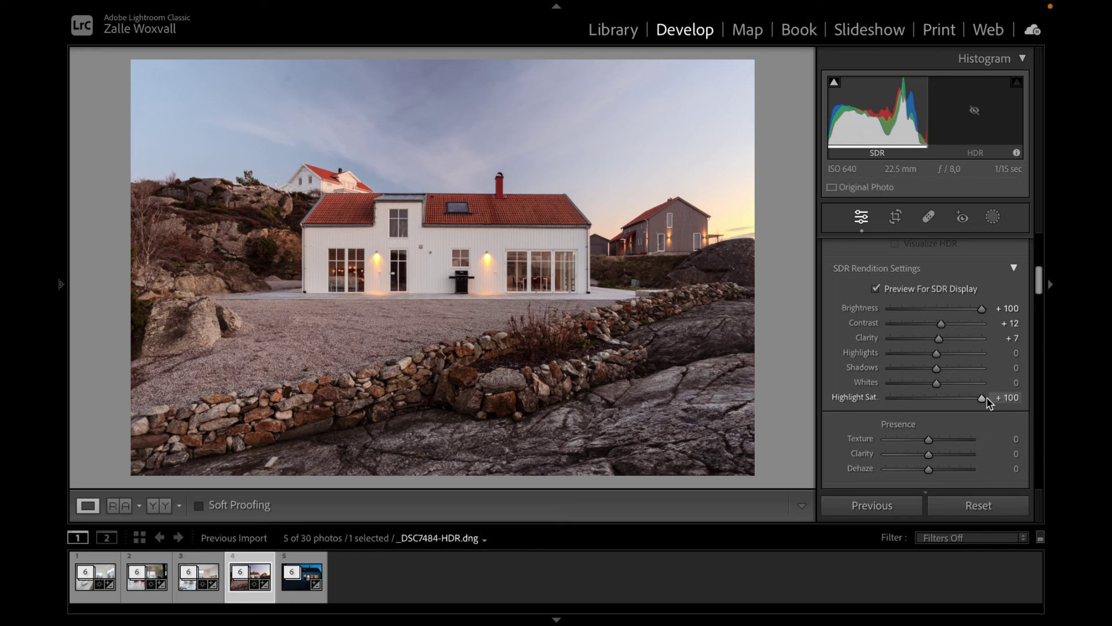
drag(981, 398, 895, 403)
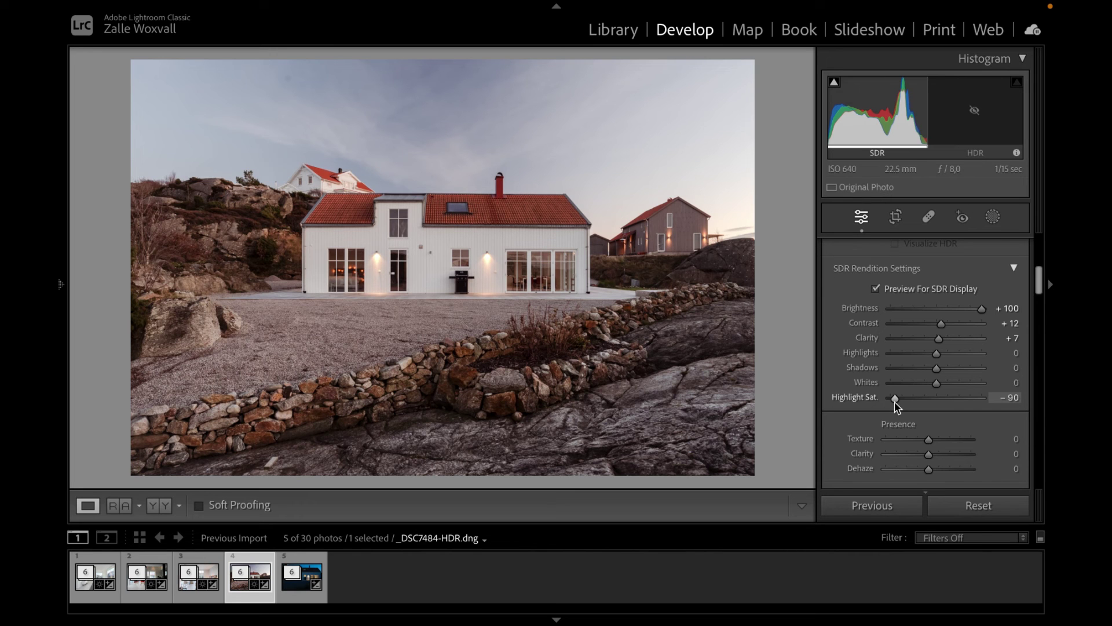
scroll(934, 394, up, 5)
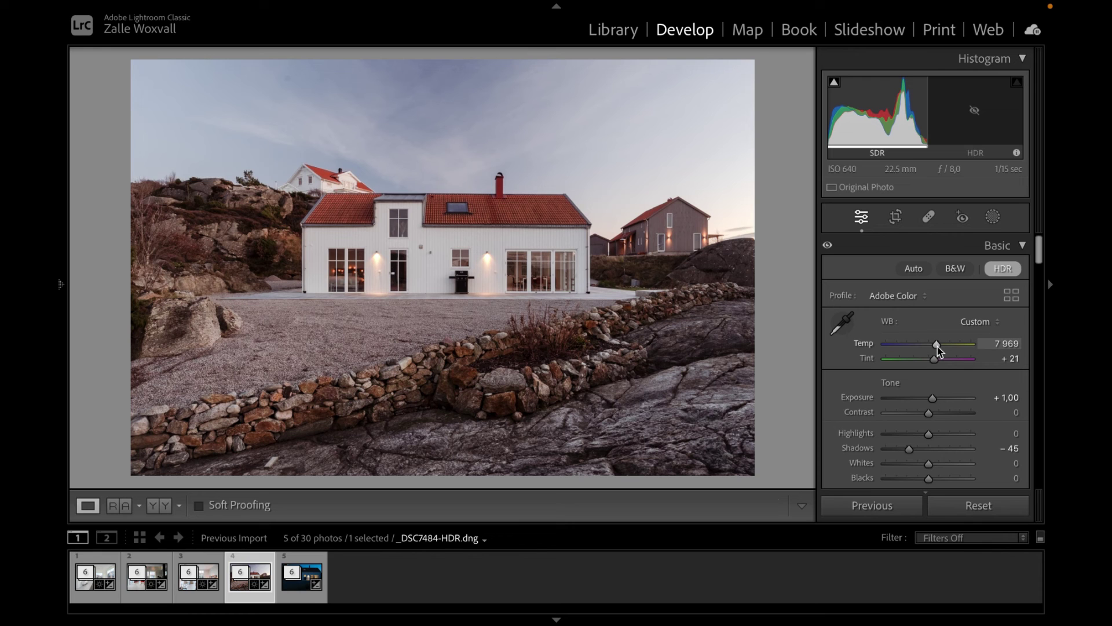
drag(934, 360, 935, 360)
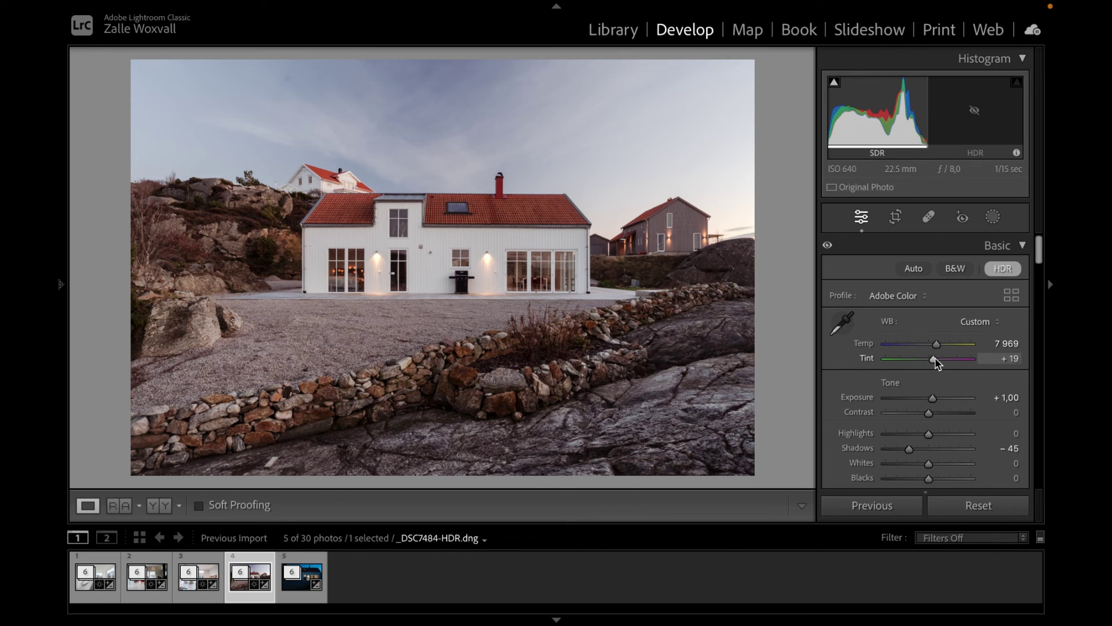
scroll(925, 329, down, 2)
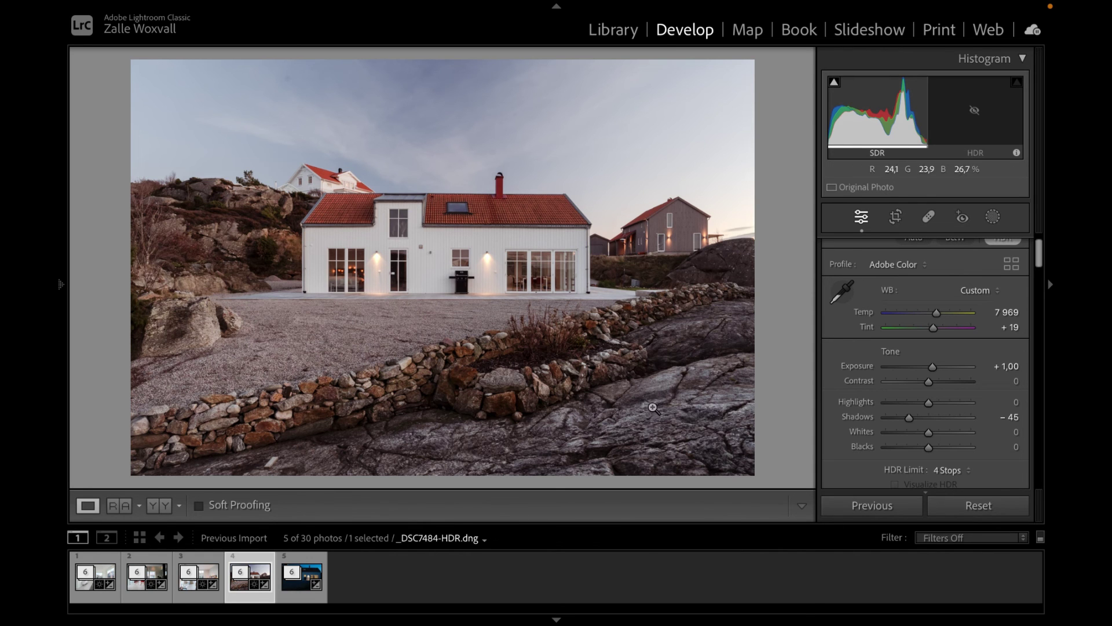
Sample a purplish tone with the Point Color dropper and shift its saturation to −26.
scroll(841, 351, down, 10)
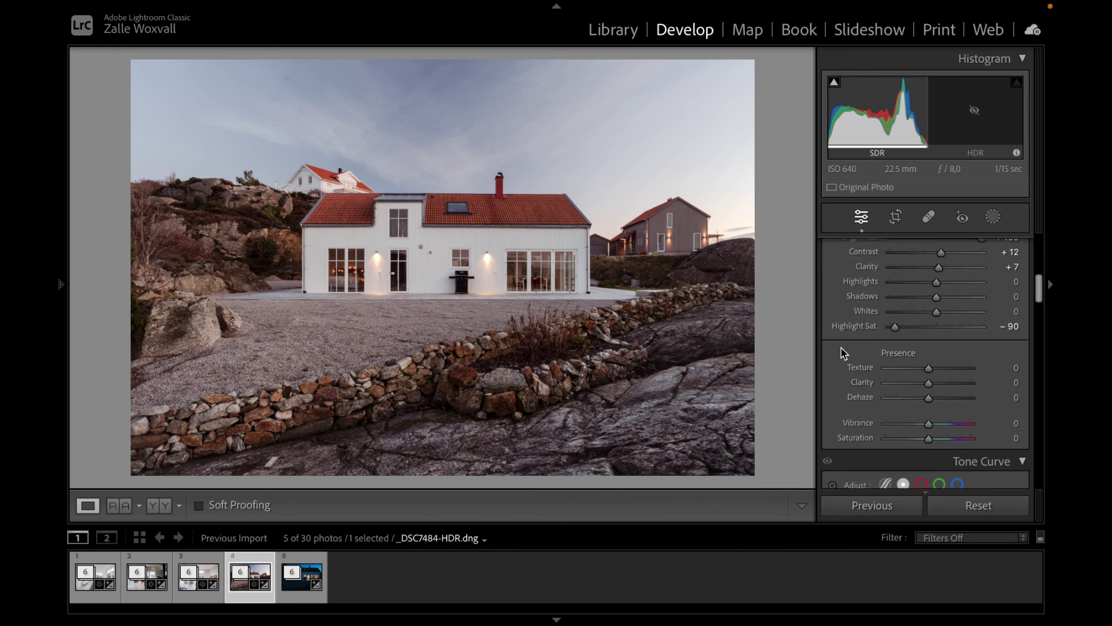
scroll(841, 351, down, 5)
click(843, 335)
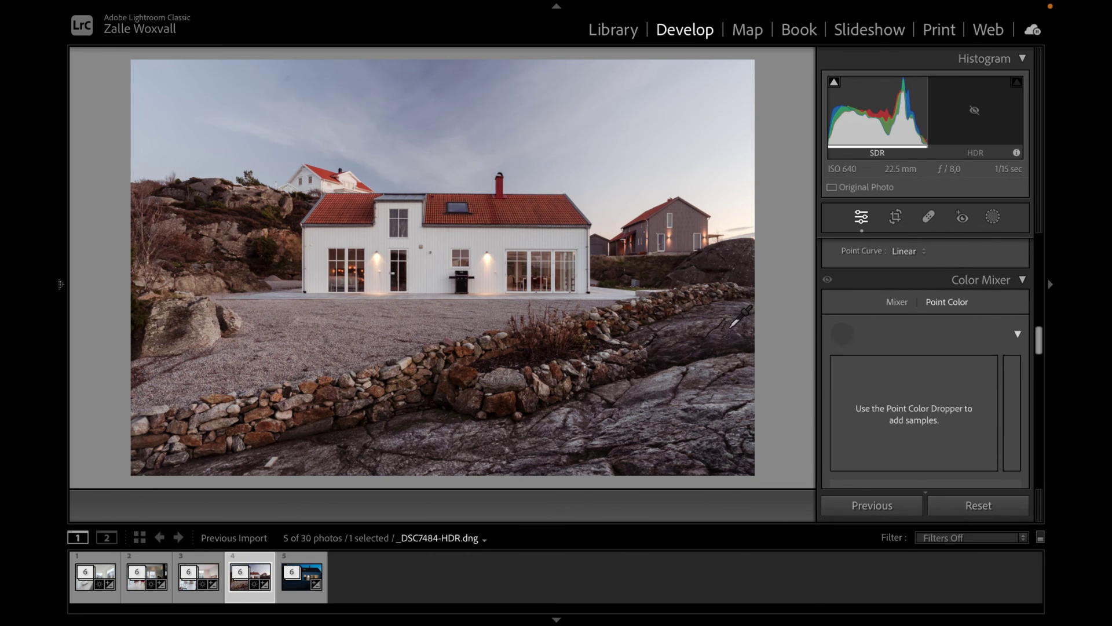
click(724, 317)
scroll(906, 366, down, 3)
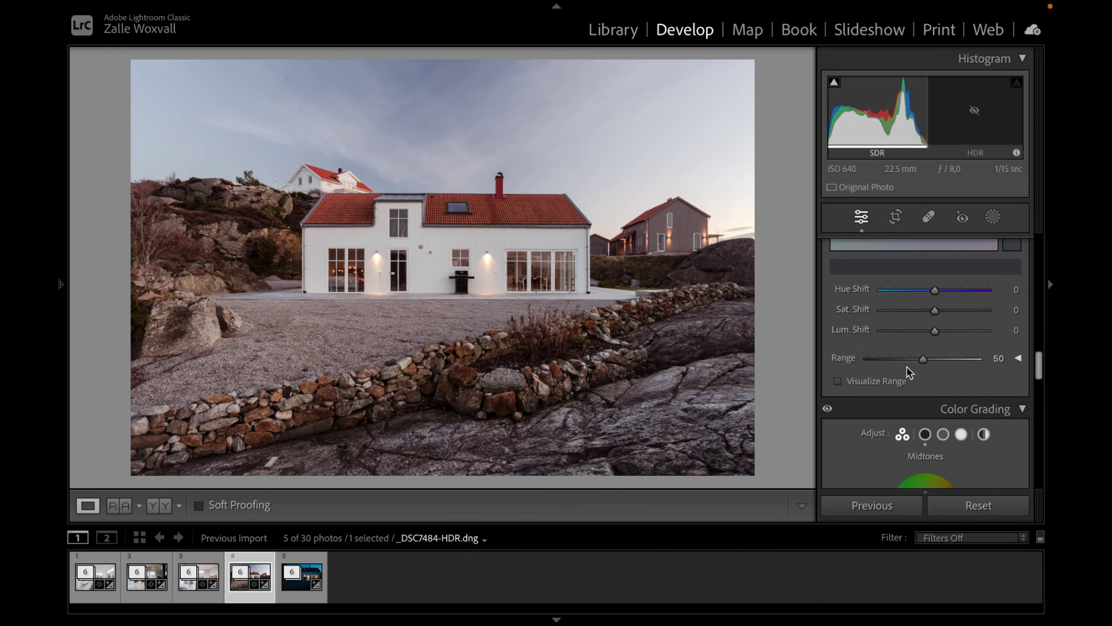
drag(935, 314, 920, 331)
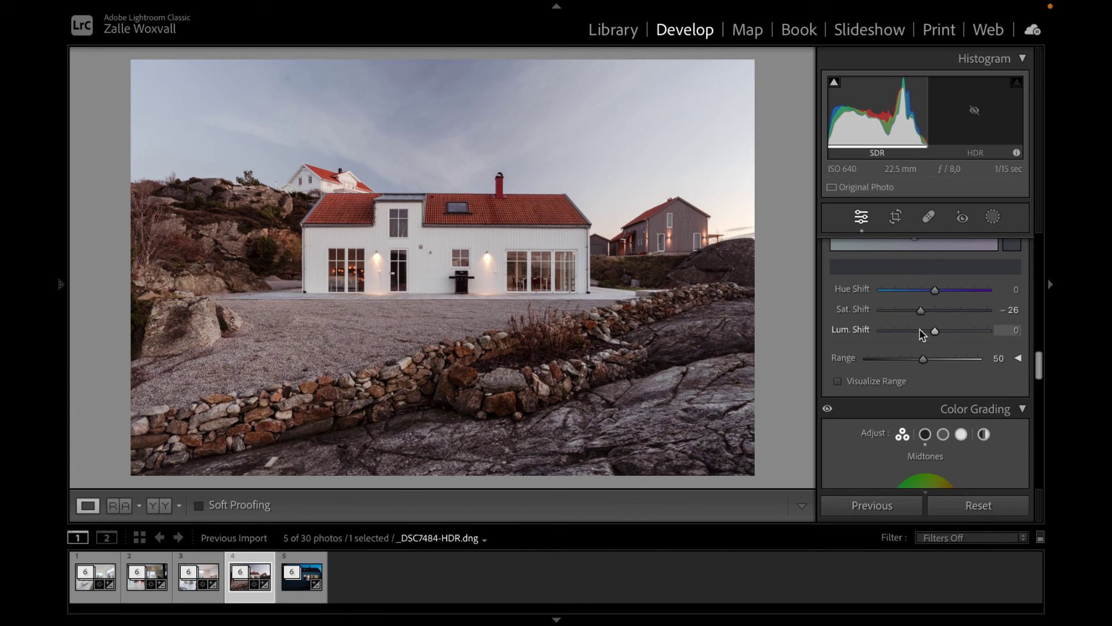
Warm the temperature slightly, then move to the fifth photo, _DSC7601-HDR.dng.
scroll(930, 304, up, 3)
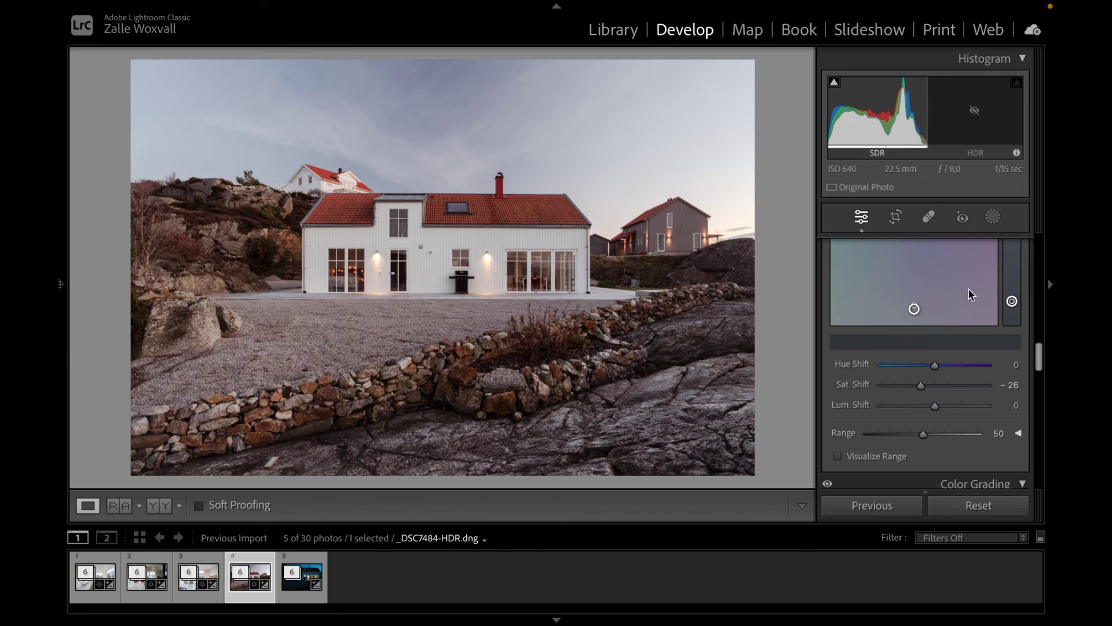
scroll(929, 299, up, 10)
drag(936, 350, 938, 350)
click(294, 593)
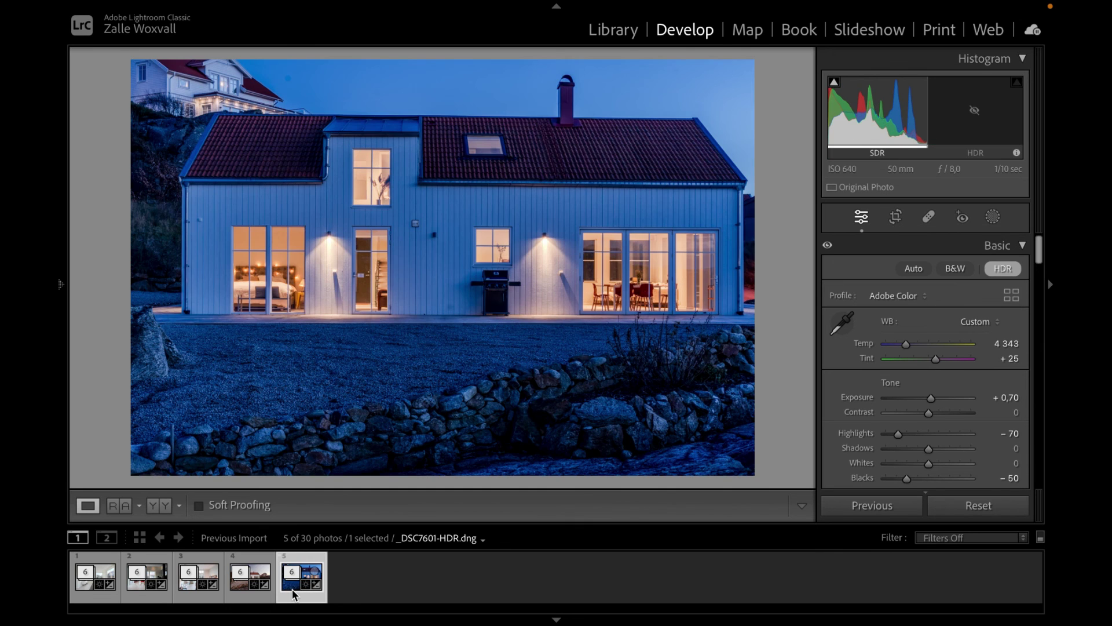
Reset WB to As Shot, set exposure +1,20, and eyedrop a neutral spot for Temp 9 600, Tint +11.
click(966, 322)
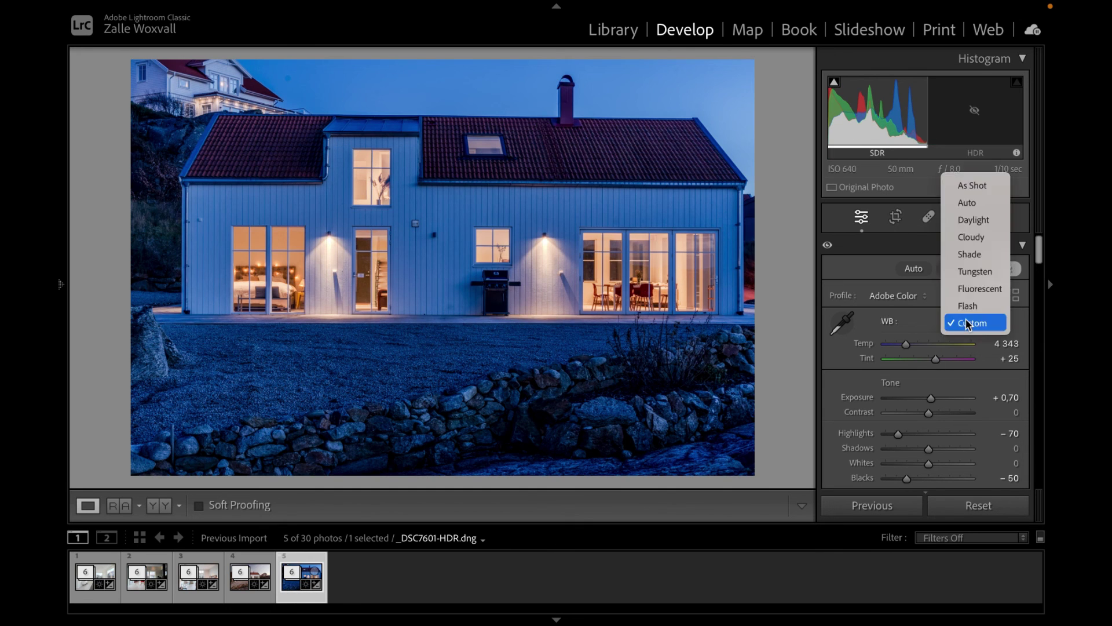
click(982, 184)
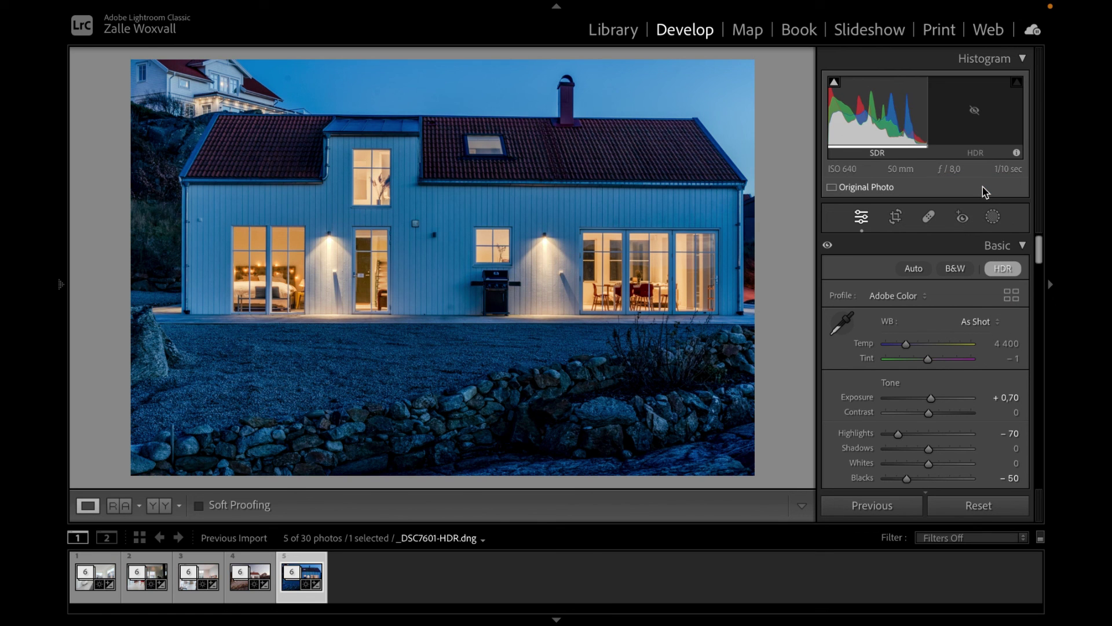
drag(932, 403, 935, 405)
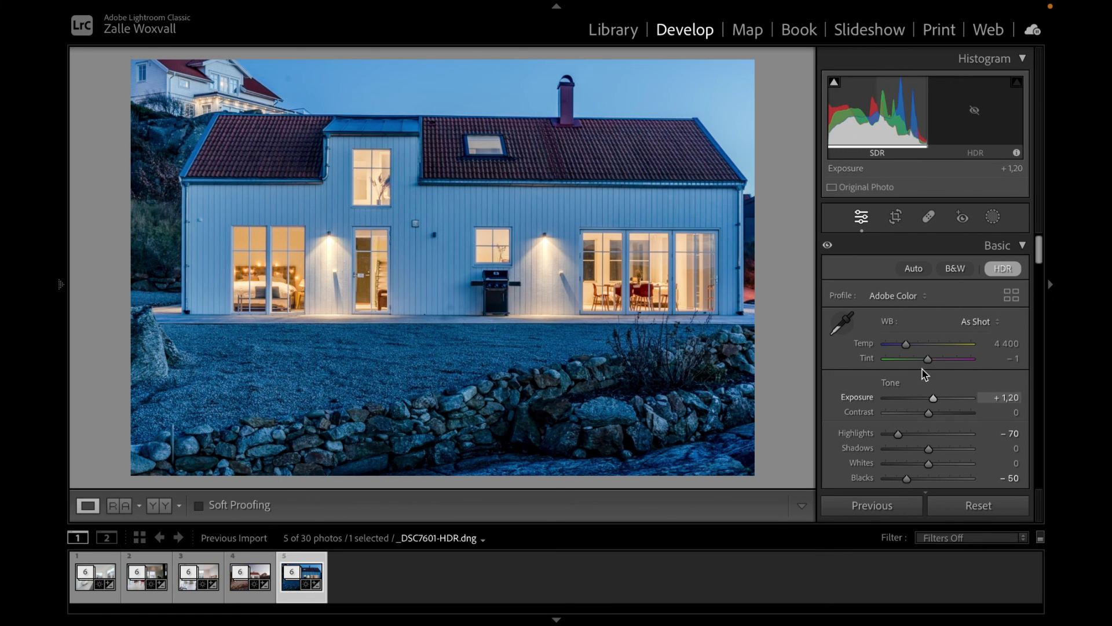
click(849, 319)
click(513, 340)
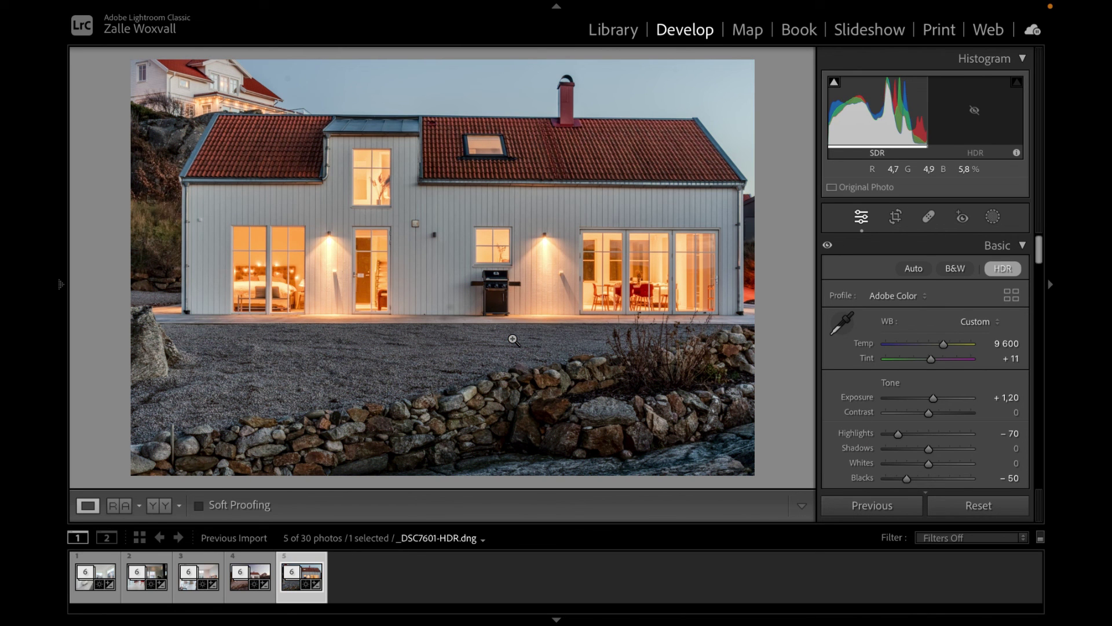
click(895, 218)
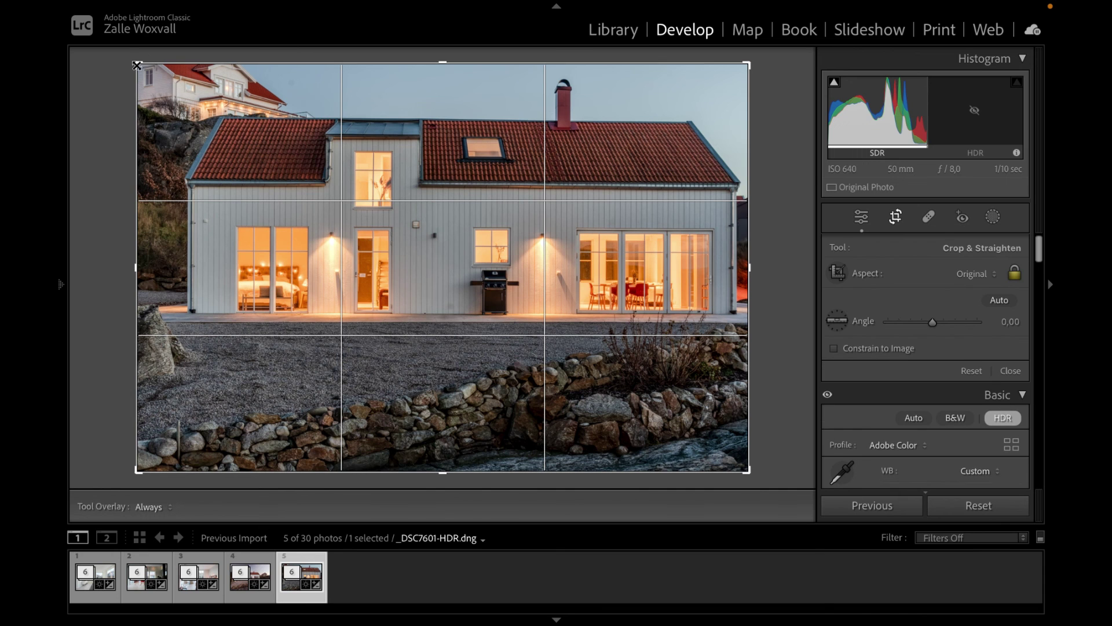
Tighten the crop from the top-left corner, reposition the house in the frame, and apply it.
drag(137, 65, 155, 66)
drag(374, 245, 370, 267)
click(862, 220)
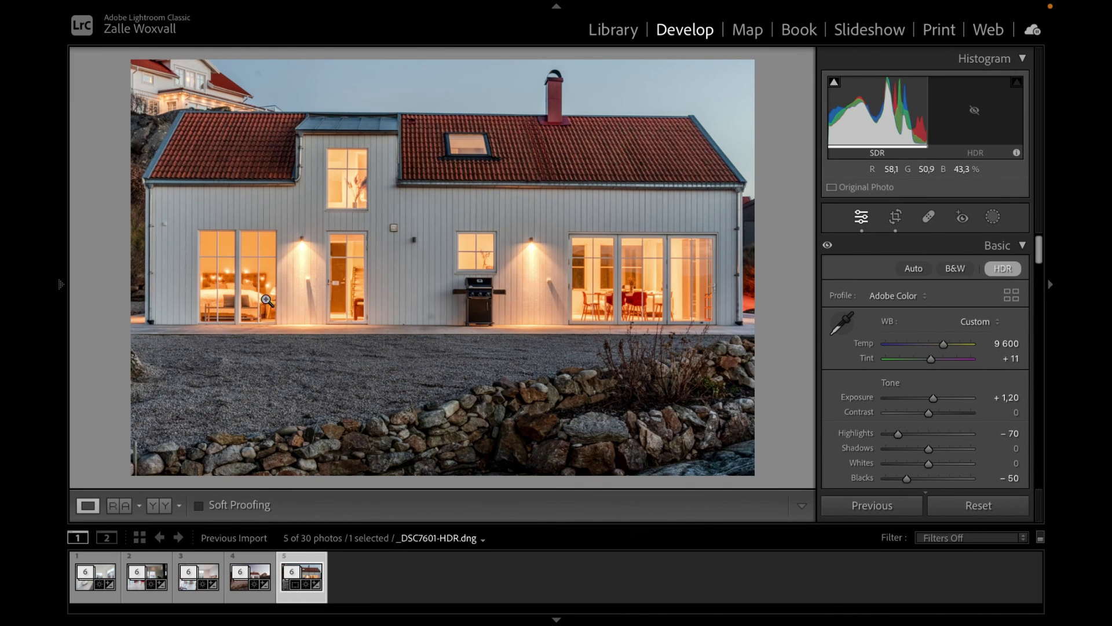
Sample the warm orange window light with the Point Color dropper.
scroll(925, 425, down, 1)
scroll(925, 425, down, 10)
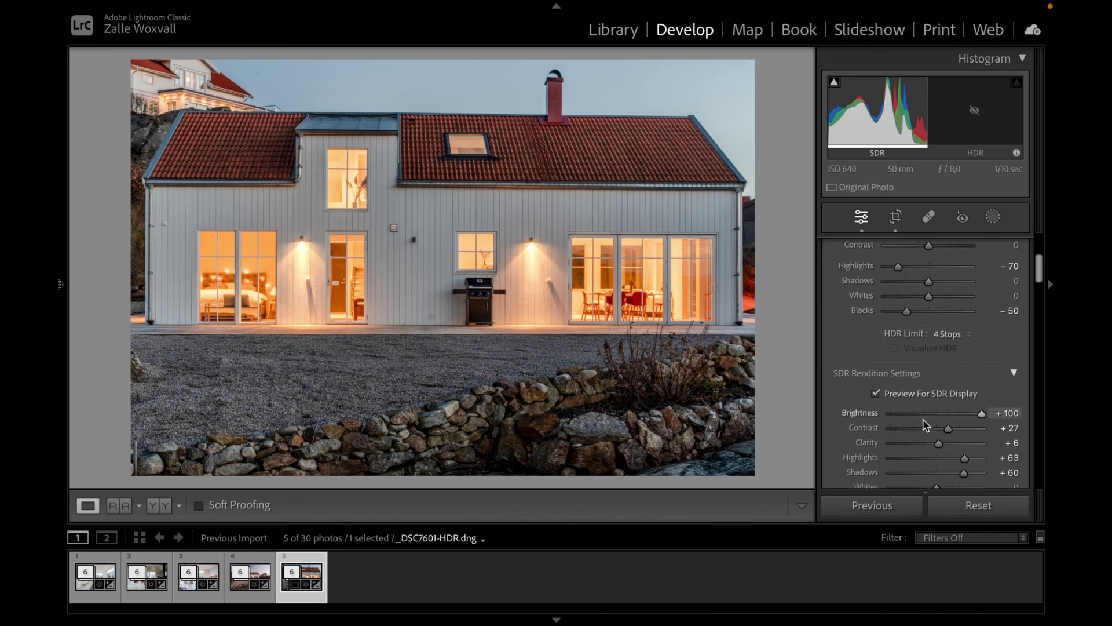
scroll(923, 419, down, 10)
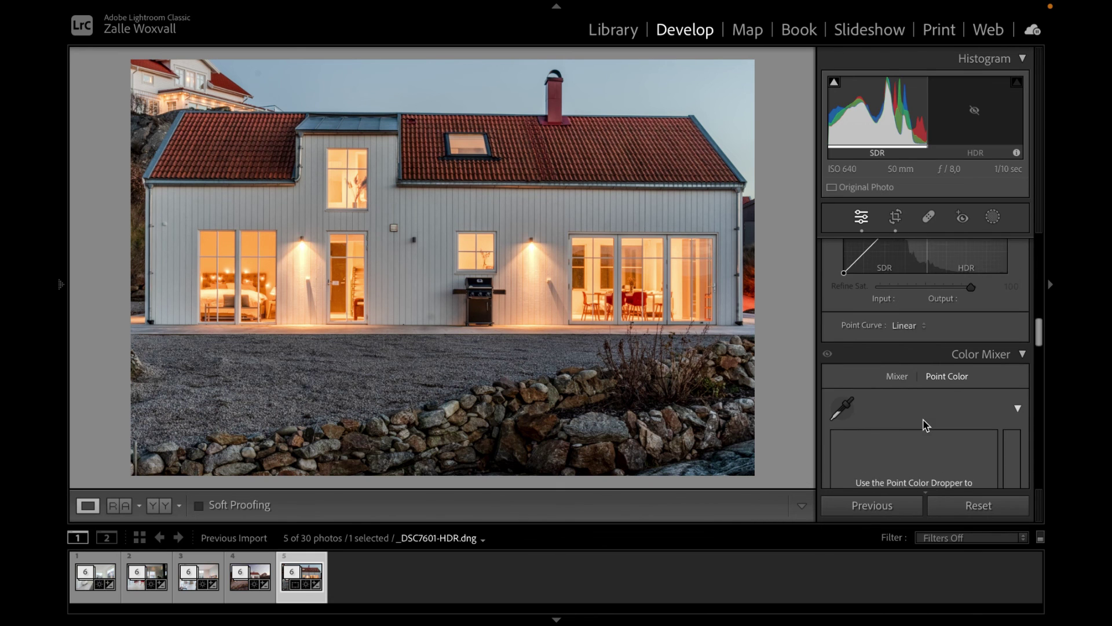
click(849, 284)
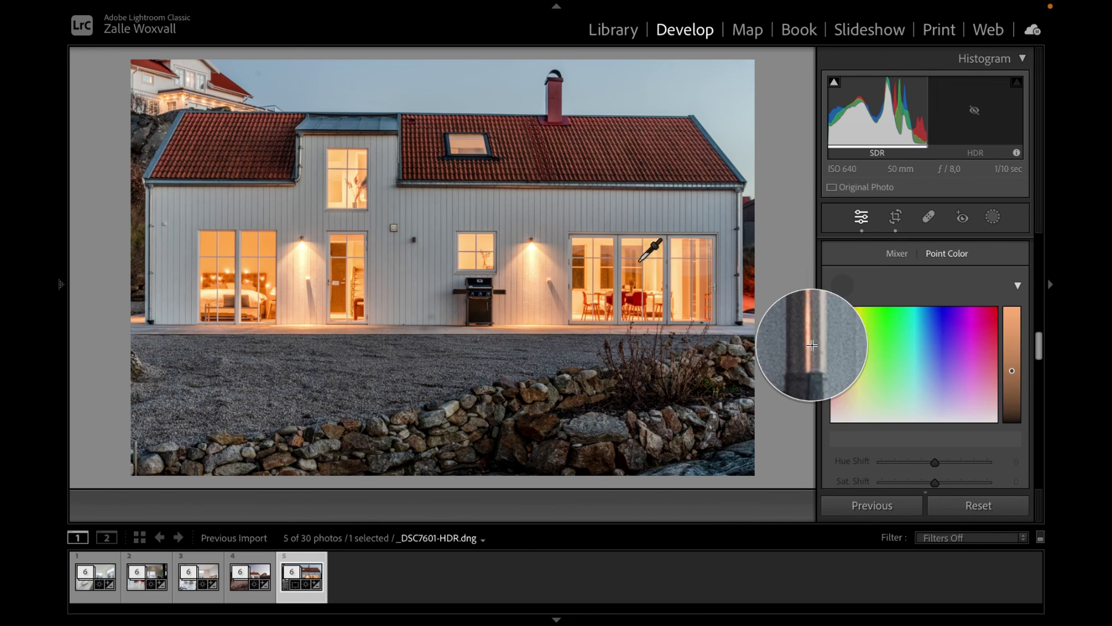
click(596, 250)
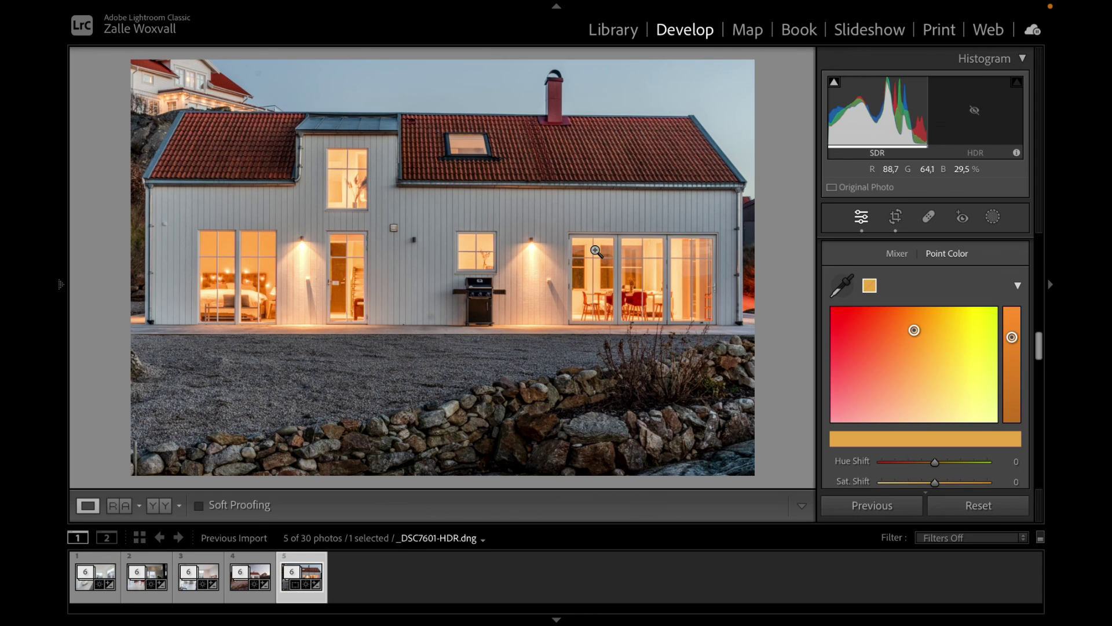
scroll(956, 377, down, 2)
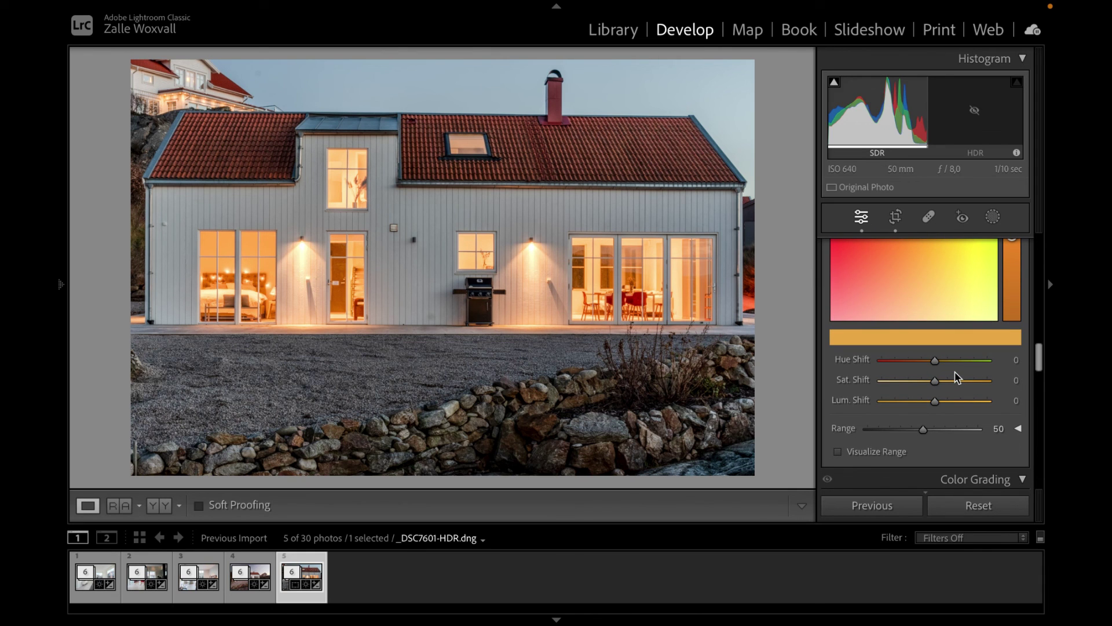
Shift the sampled window colour: luminance −9, hue −1, saturation −18.
mouse_move(935, 400)
mouse_down()
mouse_move(983, 400)
mouse_move(878, 406)
mouse_move(931, 405)
mouse_up()
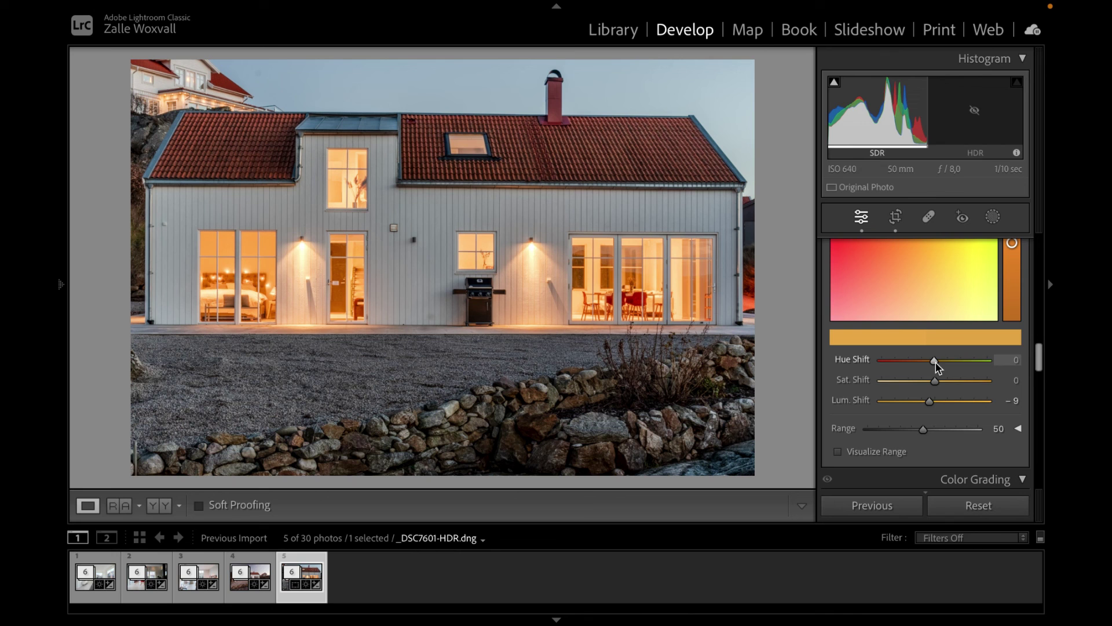
mouse_move(935, 361)
mouse_down()
mouse_move(945, 364)
mouse_move(936, 369)
mouse_up()
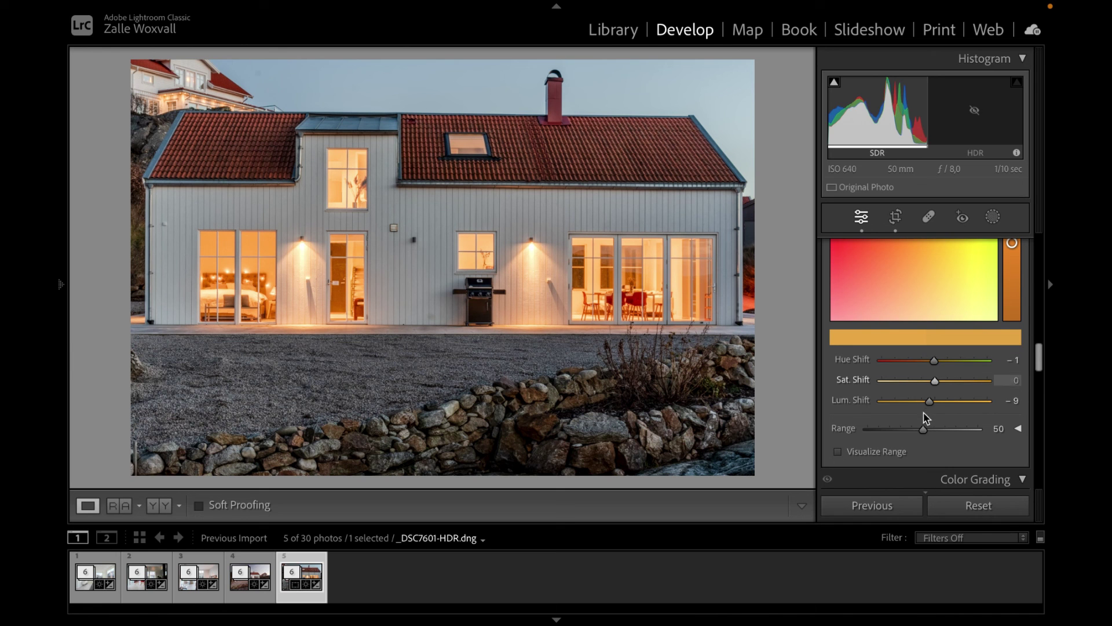
mouse_move(933, 384)
mouse_down()
mouse_move(913, 383)
mouse_move(938, 382)
mouse_move(924, 385)
mouse_up()
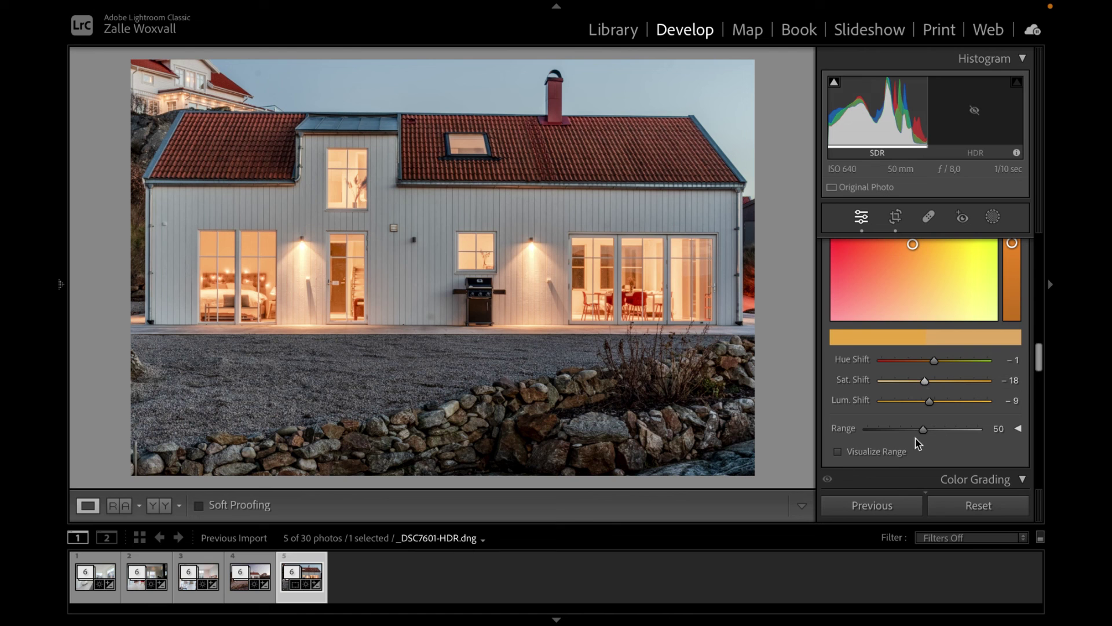
scroll(925, 436, down, 5)
scroll(925, 438, down, 10)
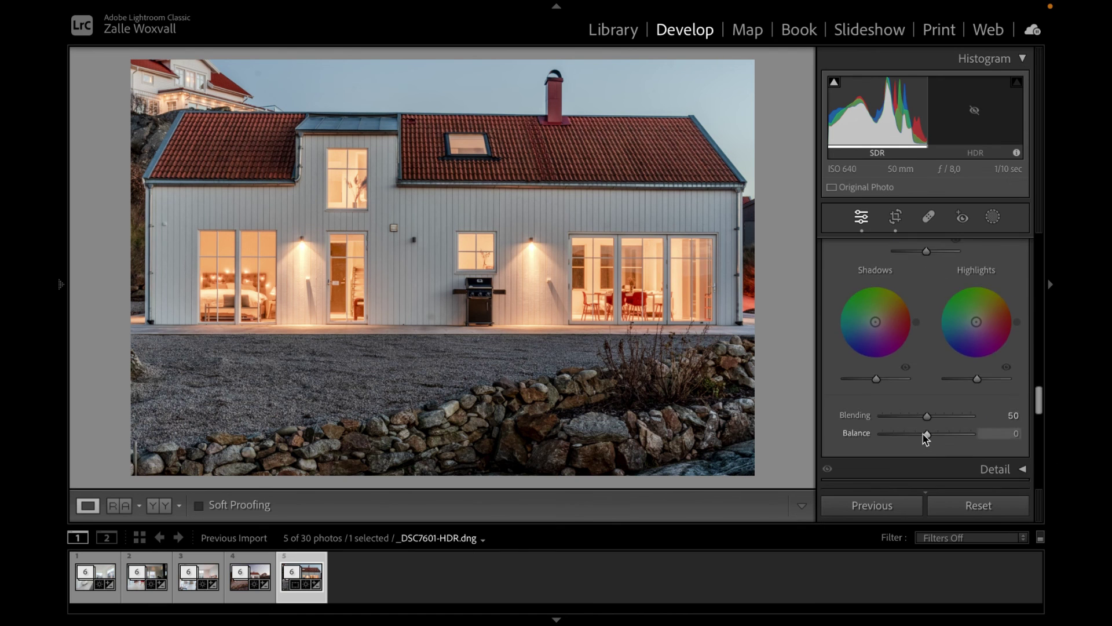
scroll(924, 438, up, 20)
scroll(925, 438, down, 3)
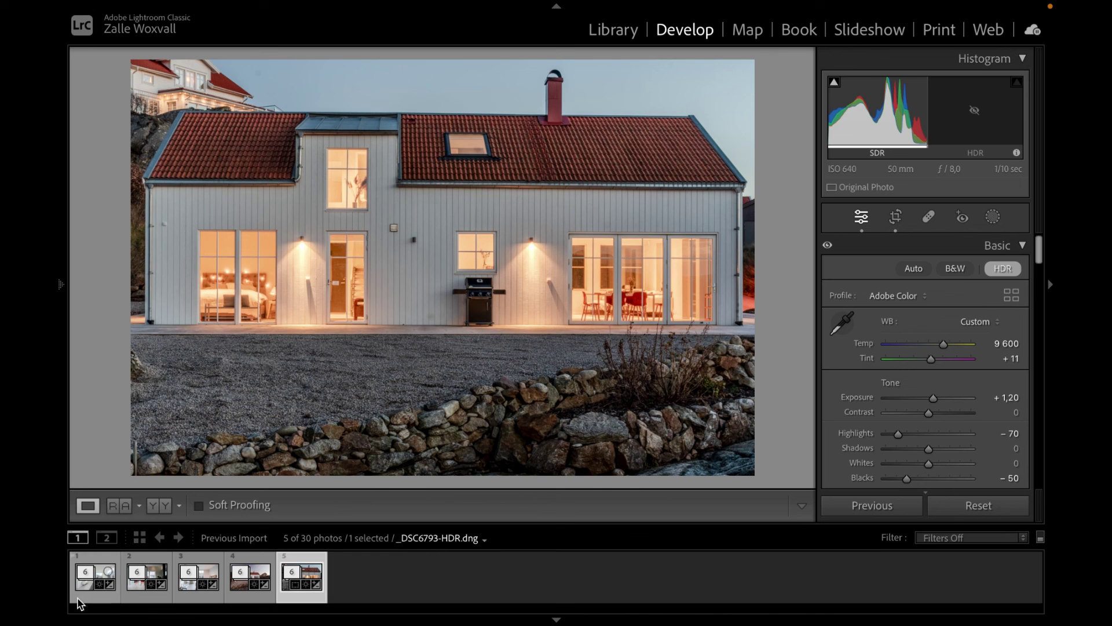
Review the living room and dining room photos, then step forward back to the dusk house exterior.
click(86, 596)
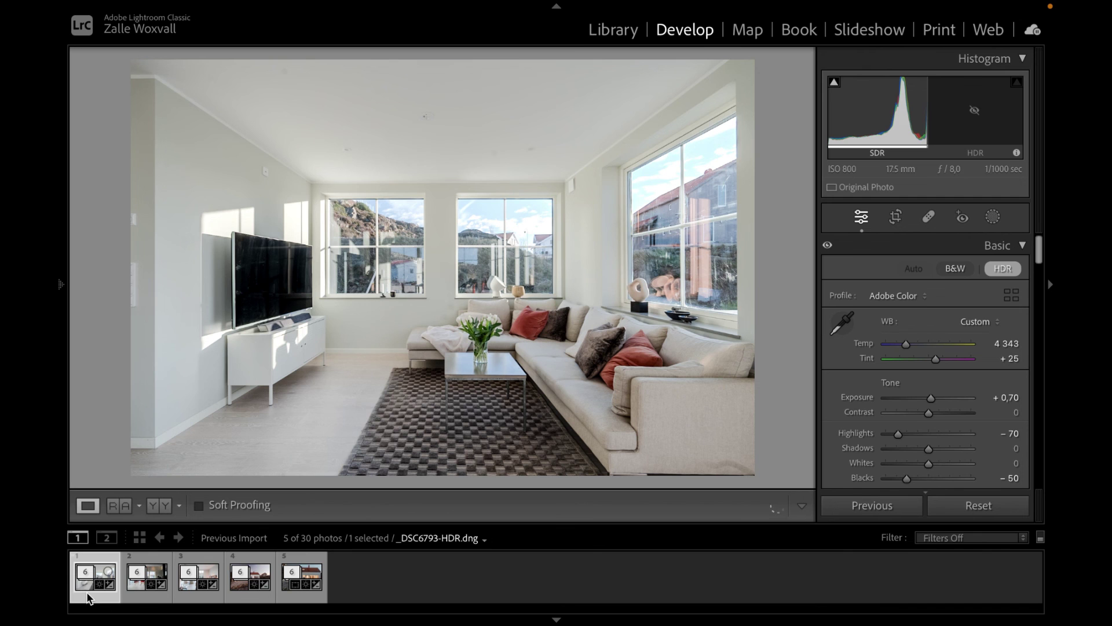
click(142, 599)
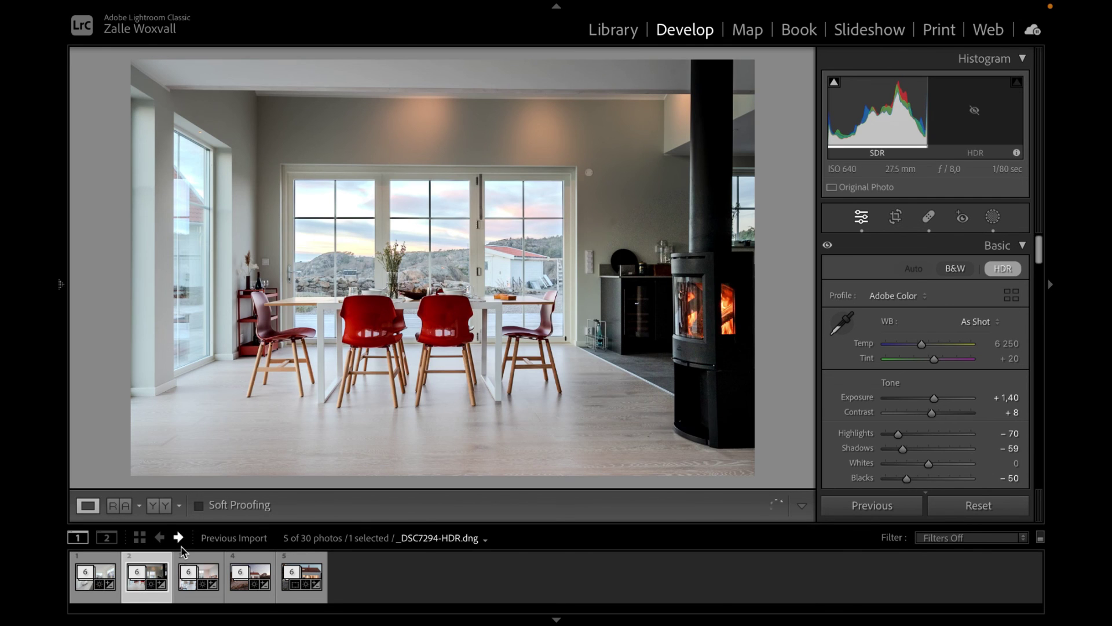
click(196, 600)
key(Right)
key(Right)
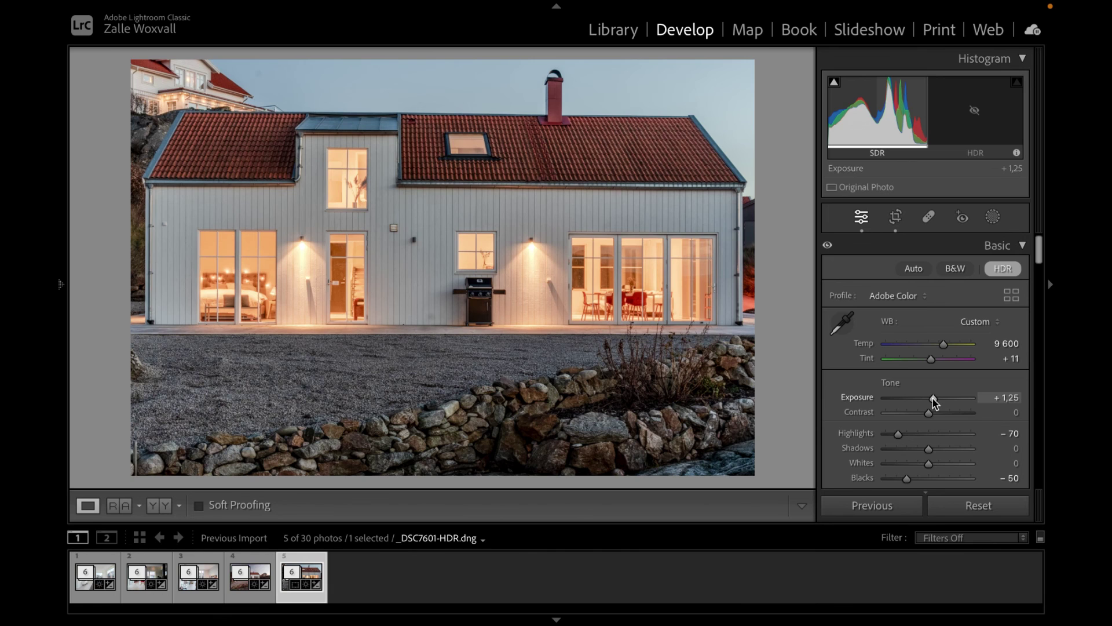